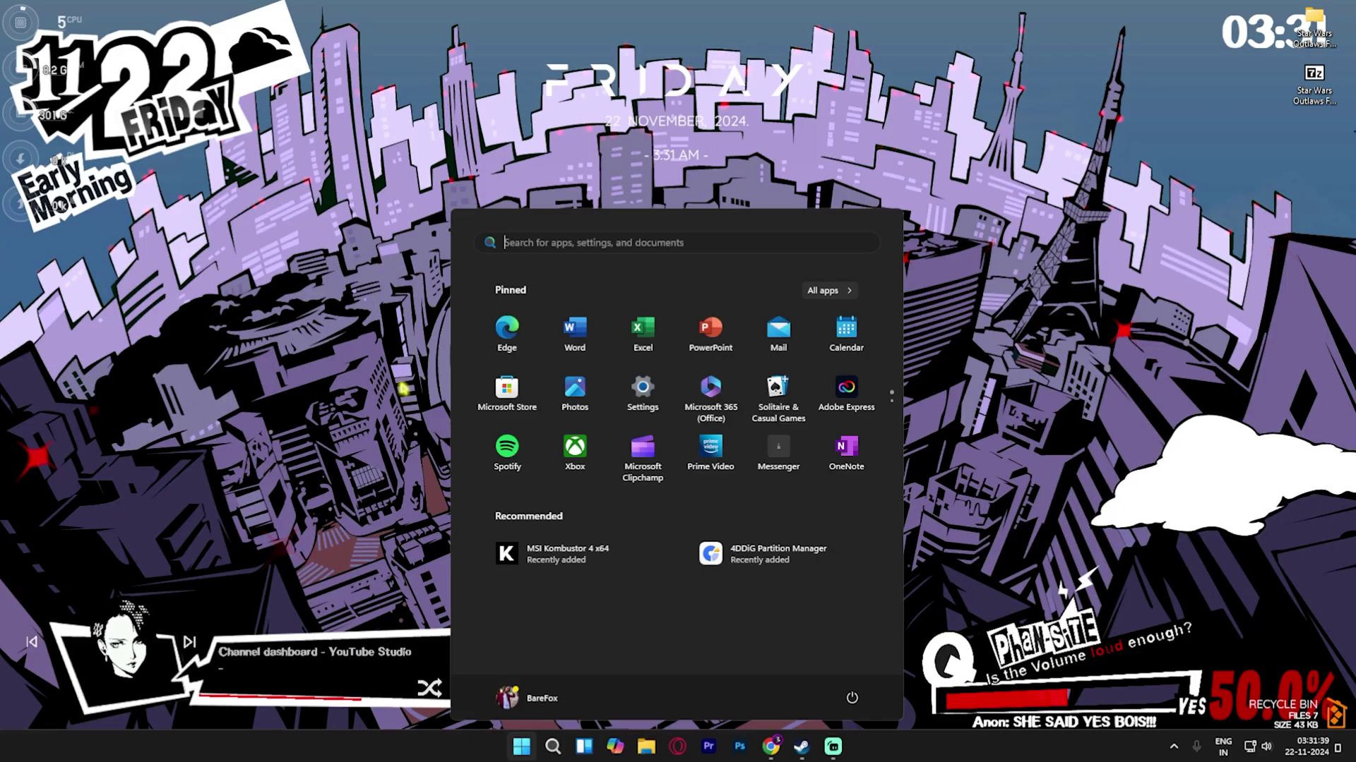
- Open the Windows Gaming settings and review the Game Bar and Game Mode pages
text(s)
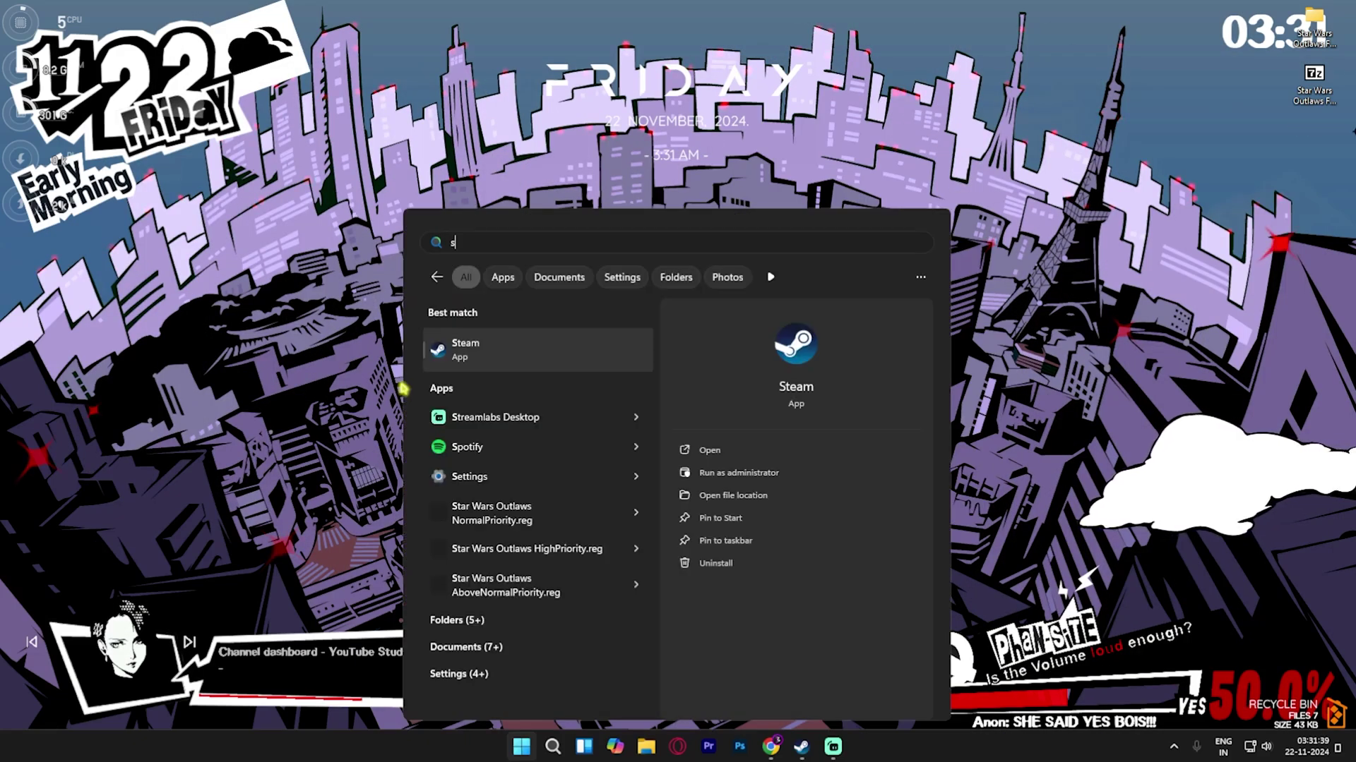
click(469, 476)
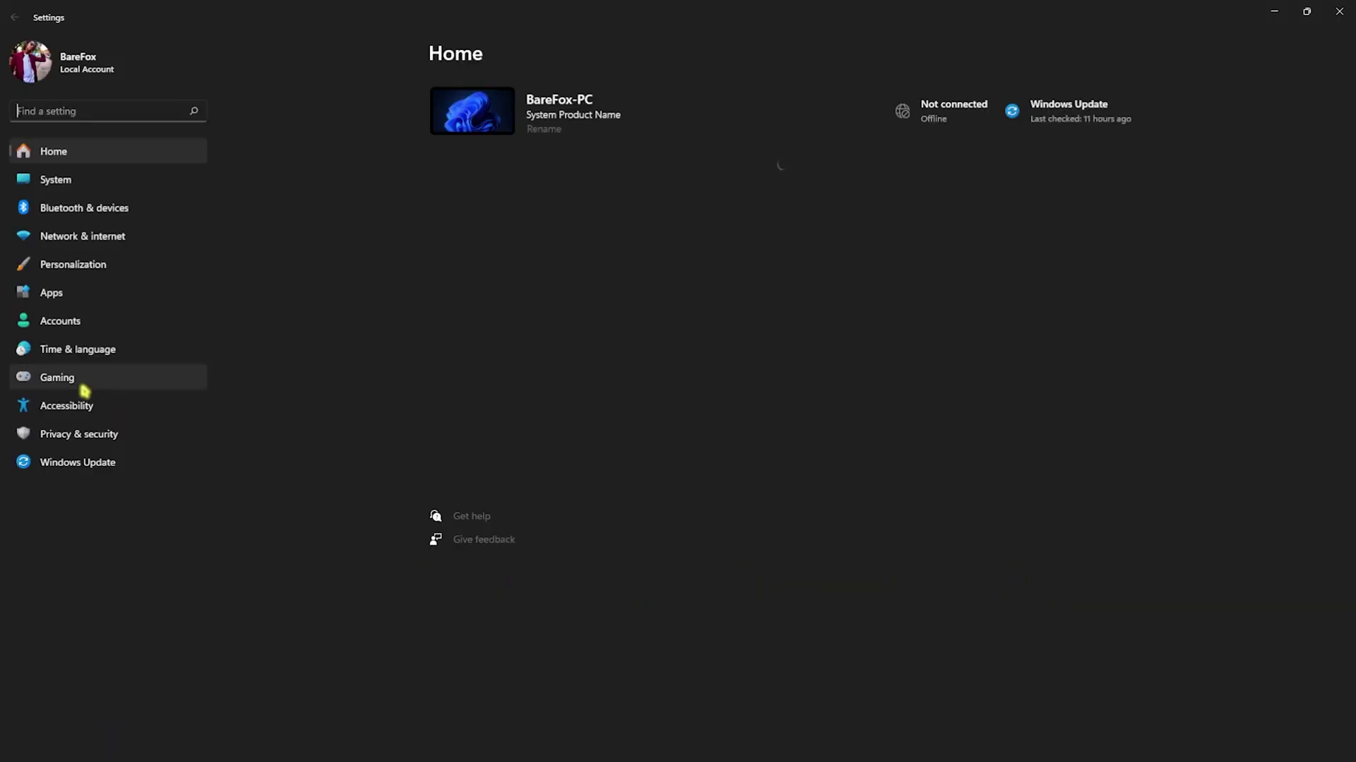
click(84, 390)
click(486, 116)
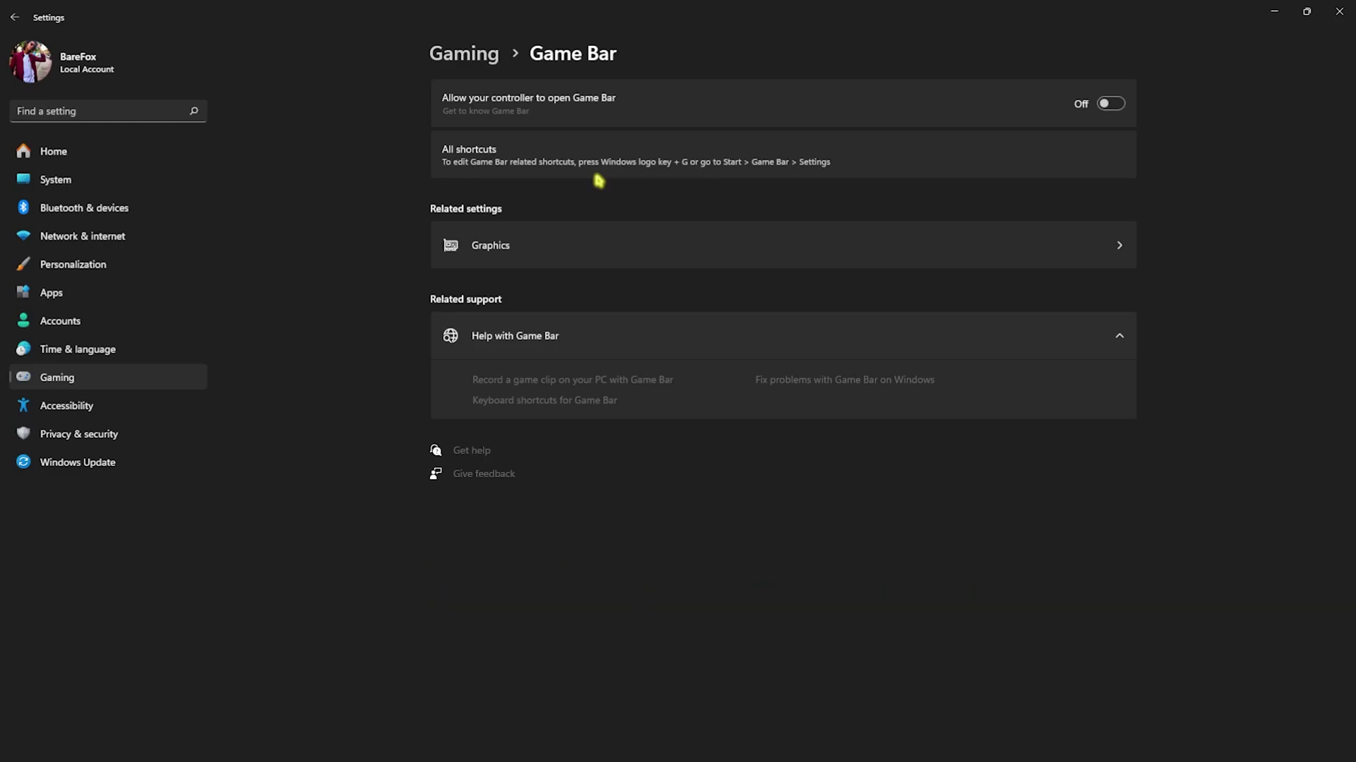
click(480, 57)
click(514, 205)
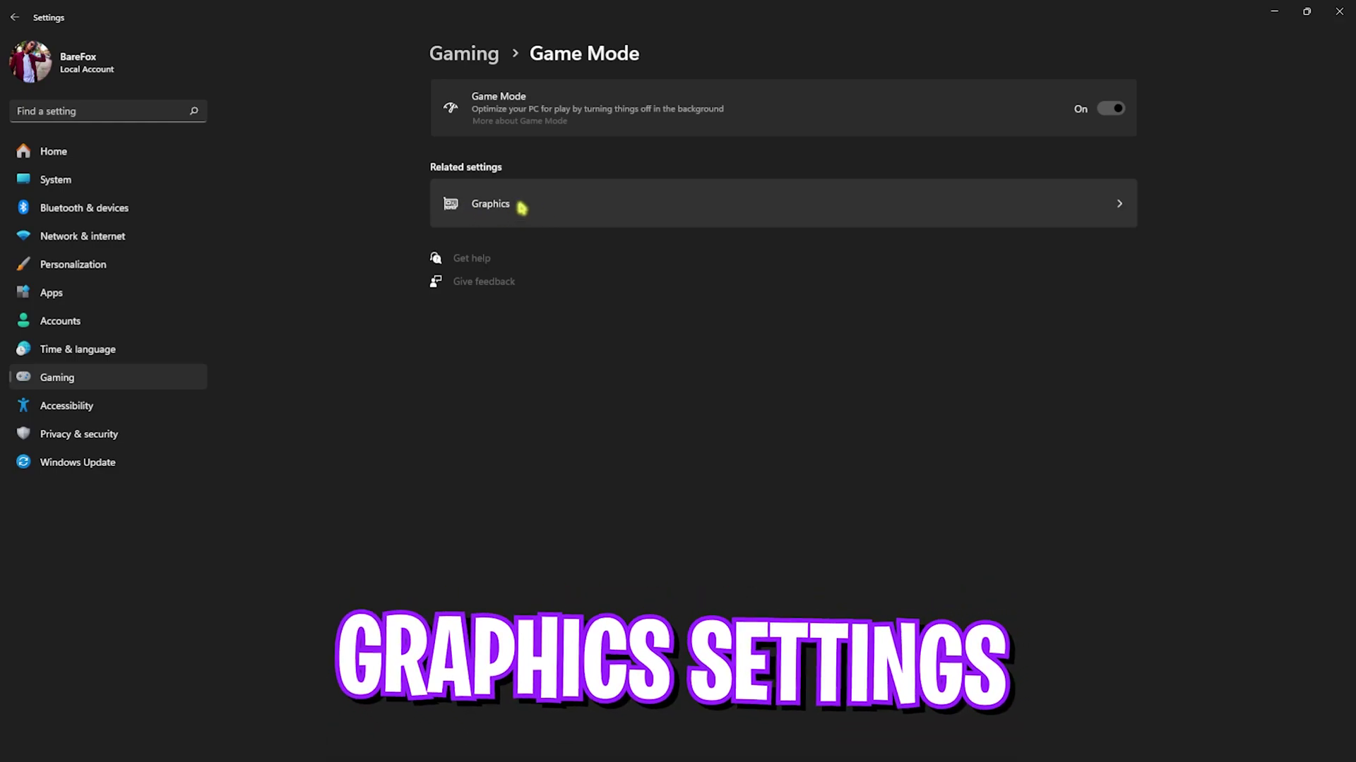
- Review the default graphics settings for variable refresh rate and windowed-game optimizations, and return to the Graphics page
click(521, 206)
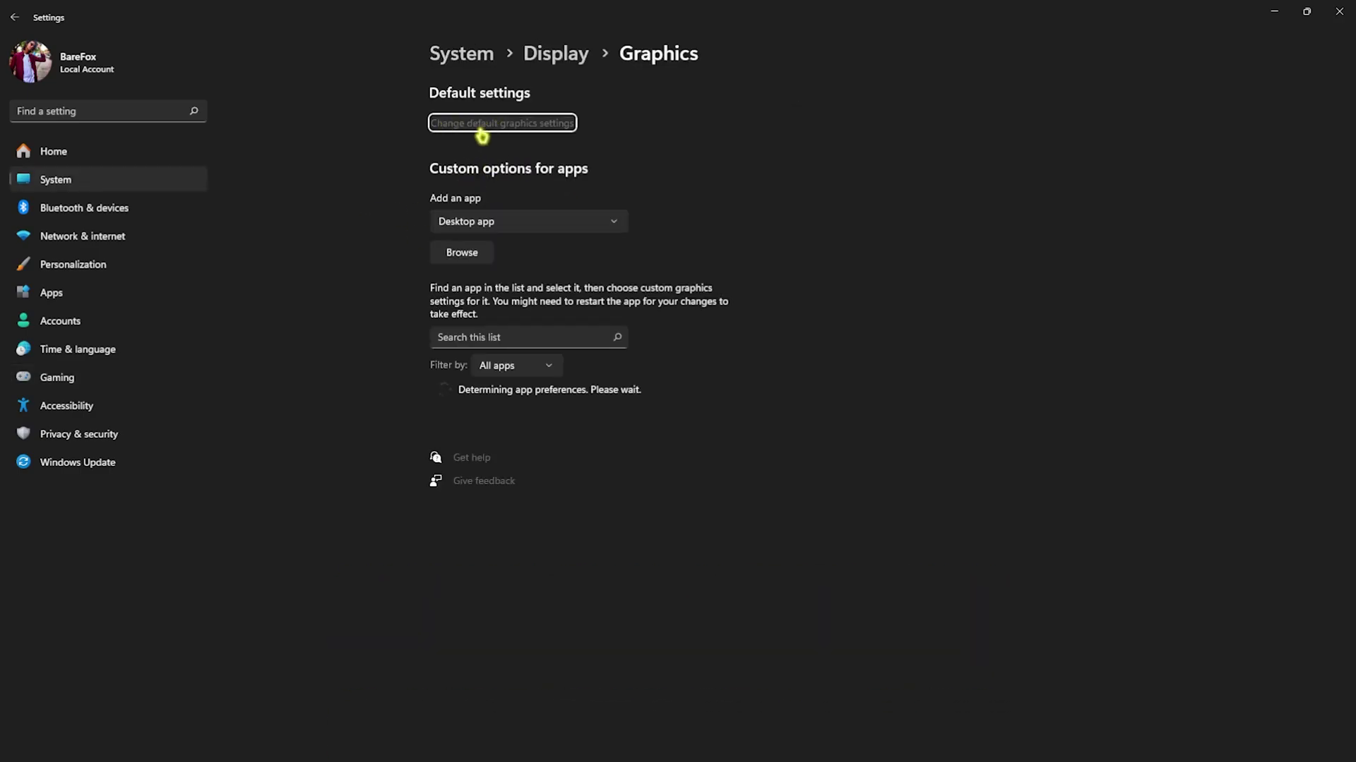
click(482, 124)
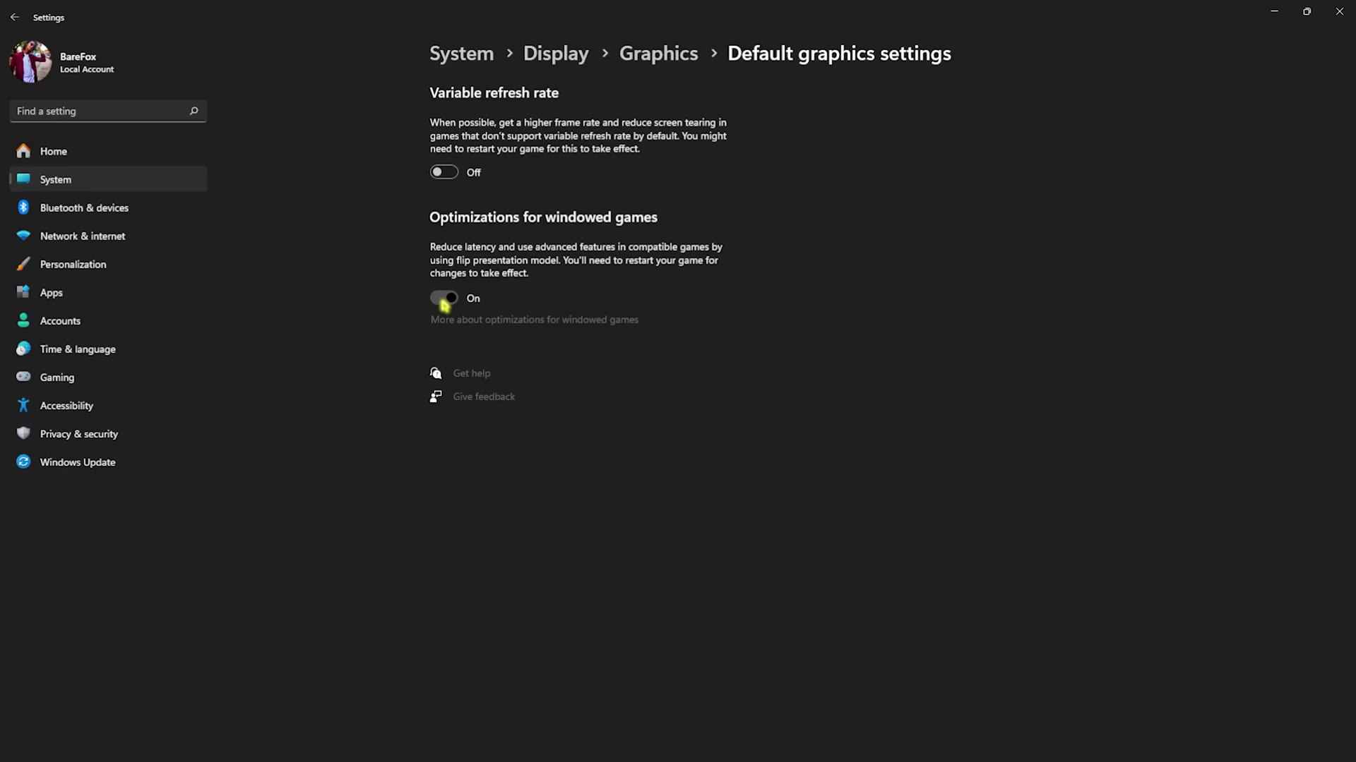
click(658, 64)
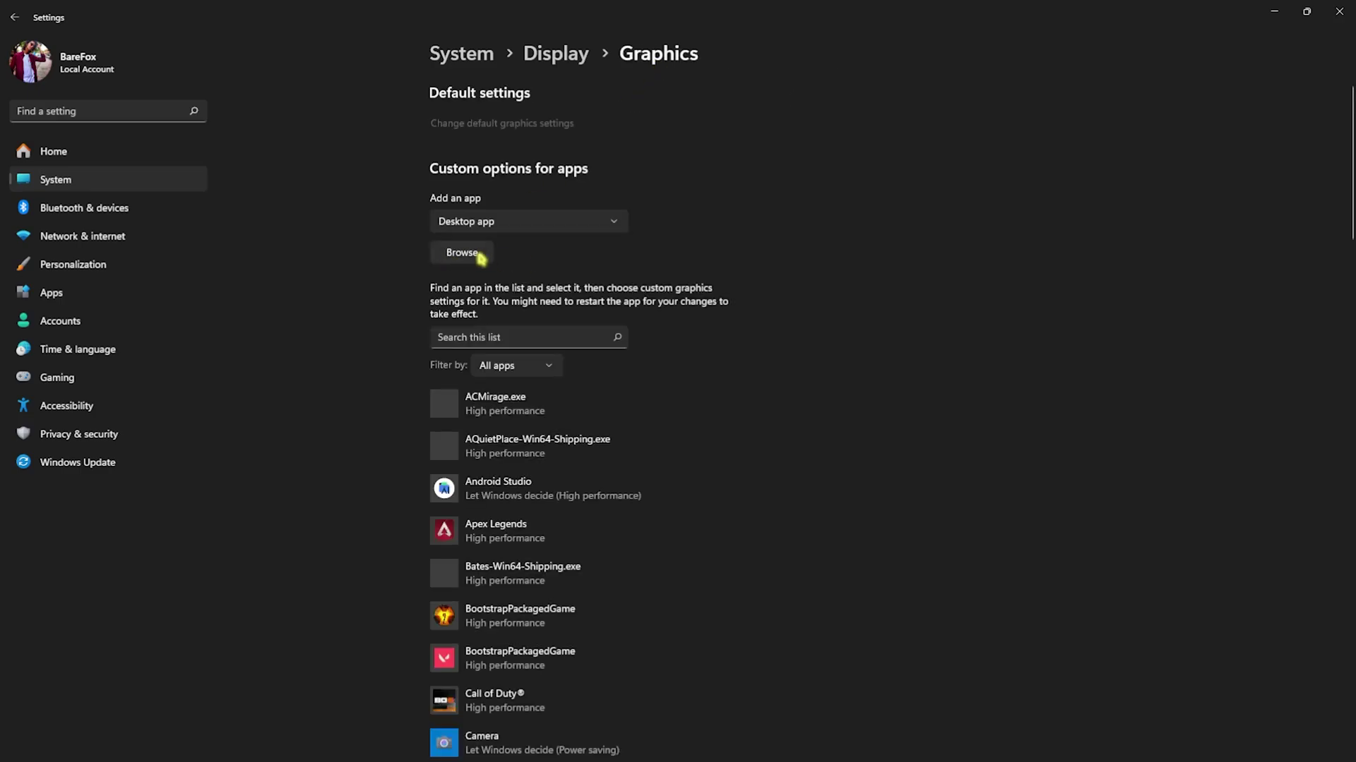
- Add Outlaws.exe from the Star Wars Outlaws folder on the SATA SSD (X:) and save its graphics preference as High performance
click(478, 259)
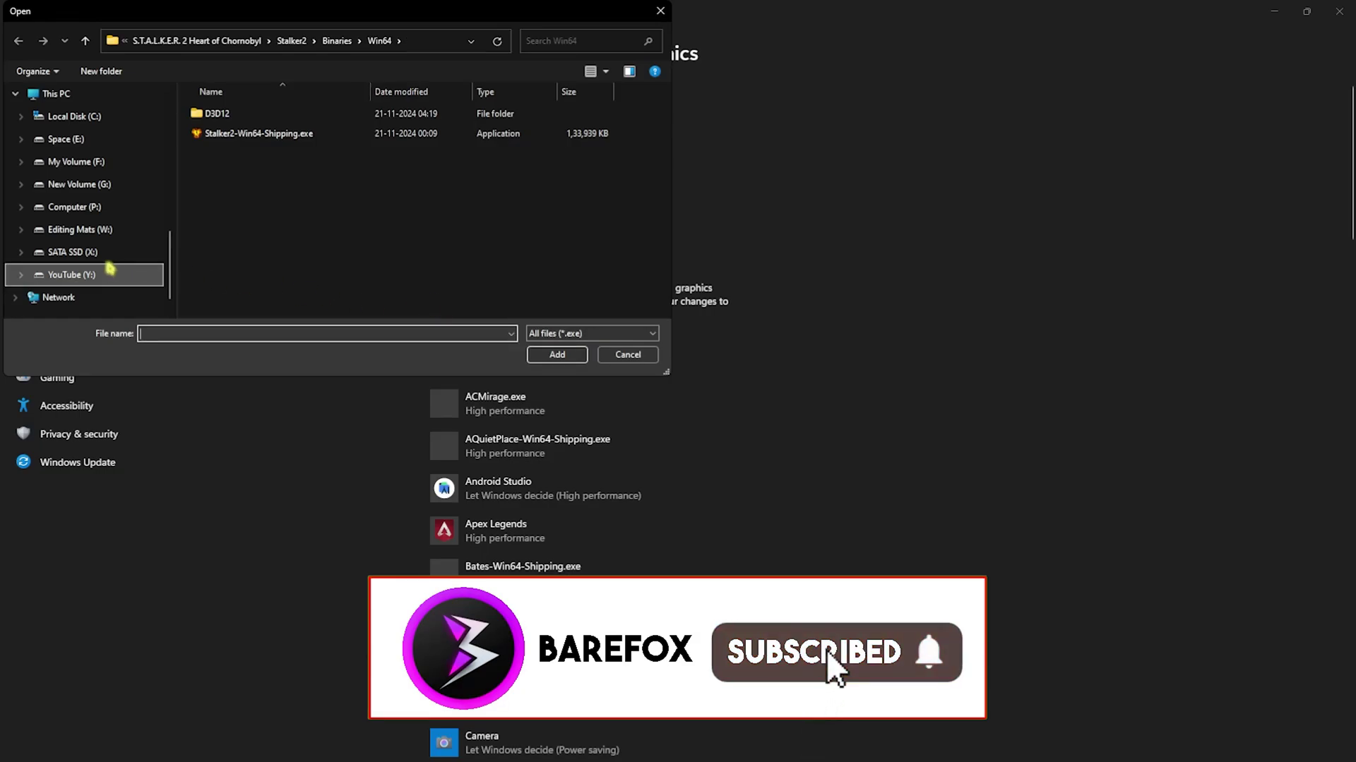
click(287, 41)
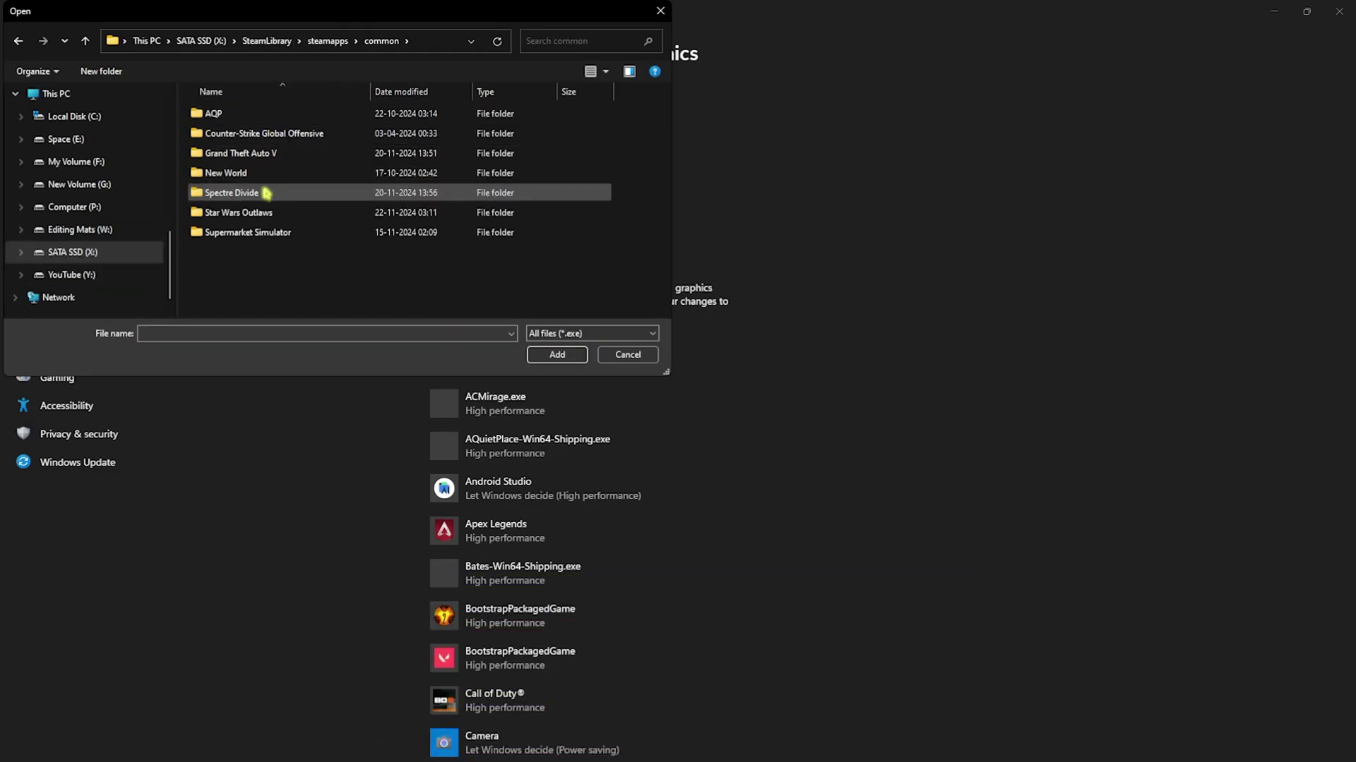
click(310, 212)
key(Return)
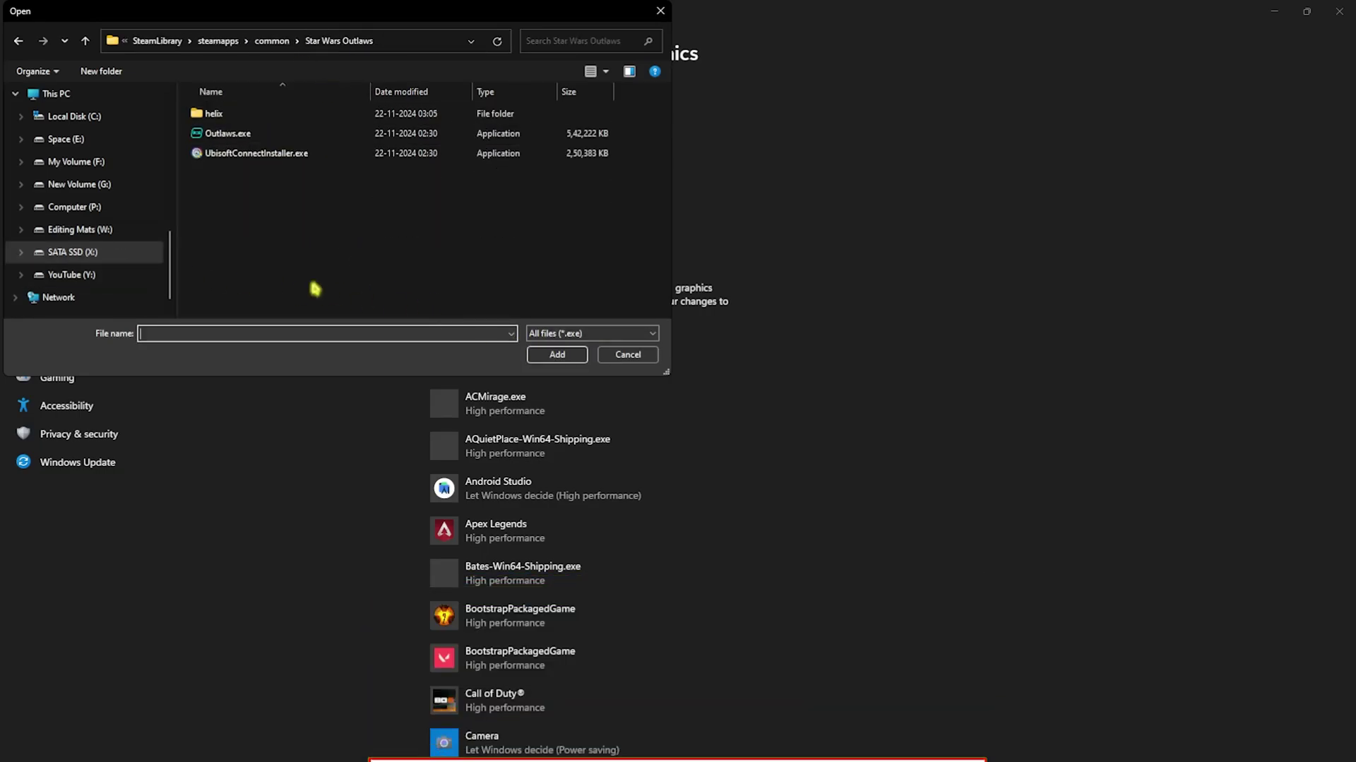
click(240, 136)
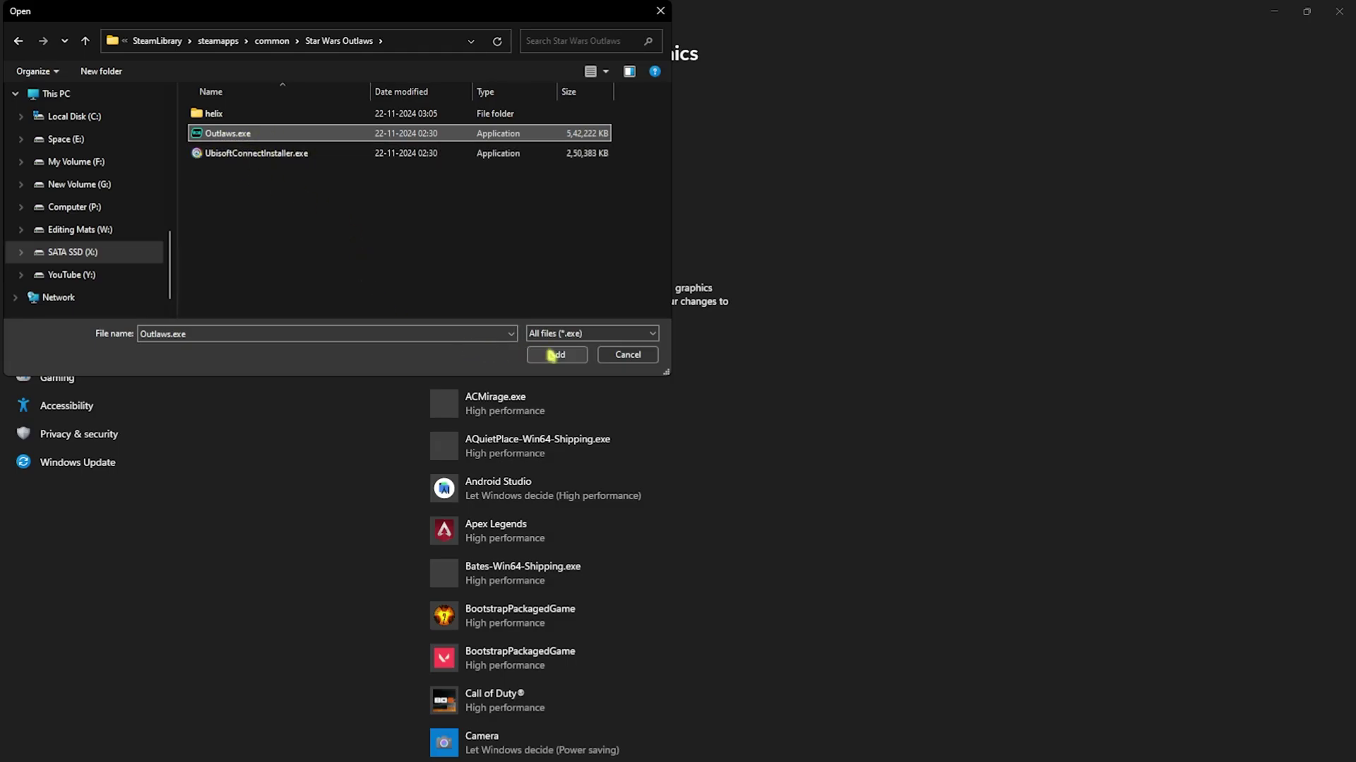
click(555, 354)
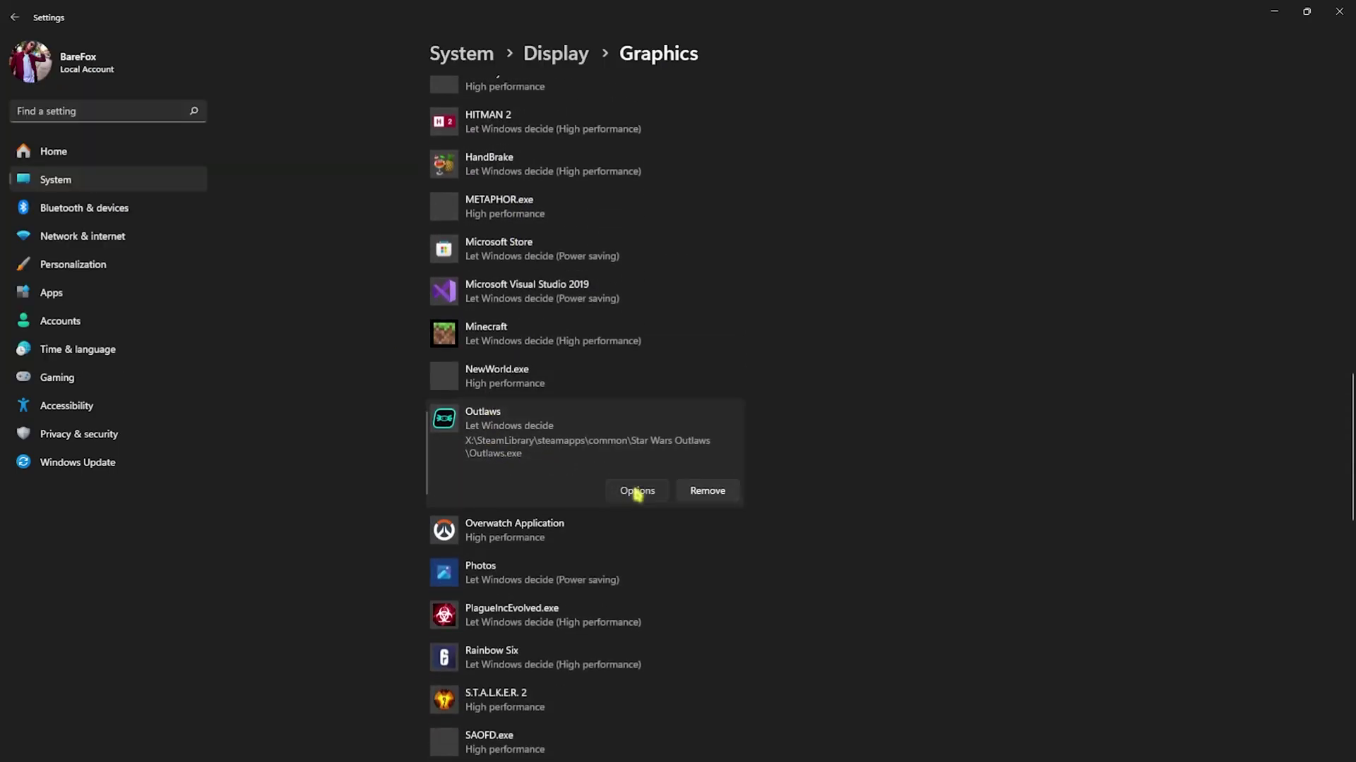
click(634, 488)
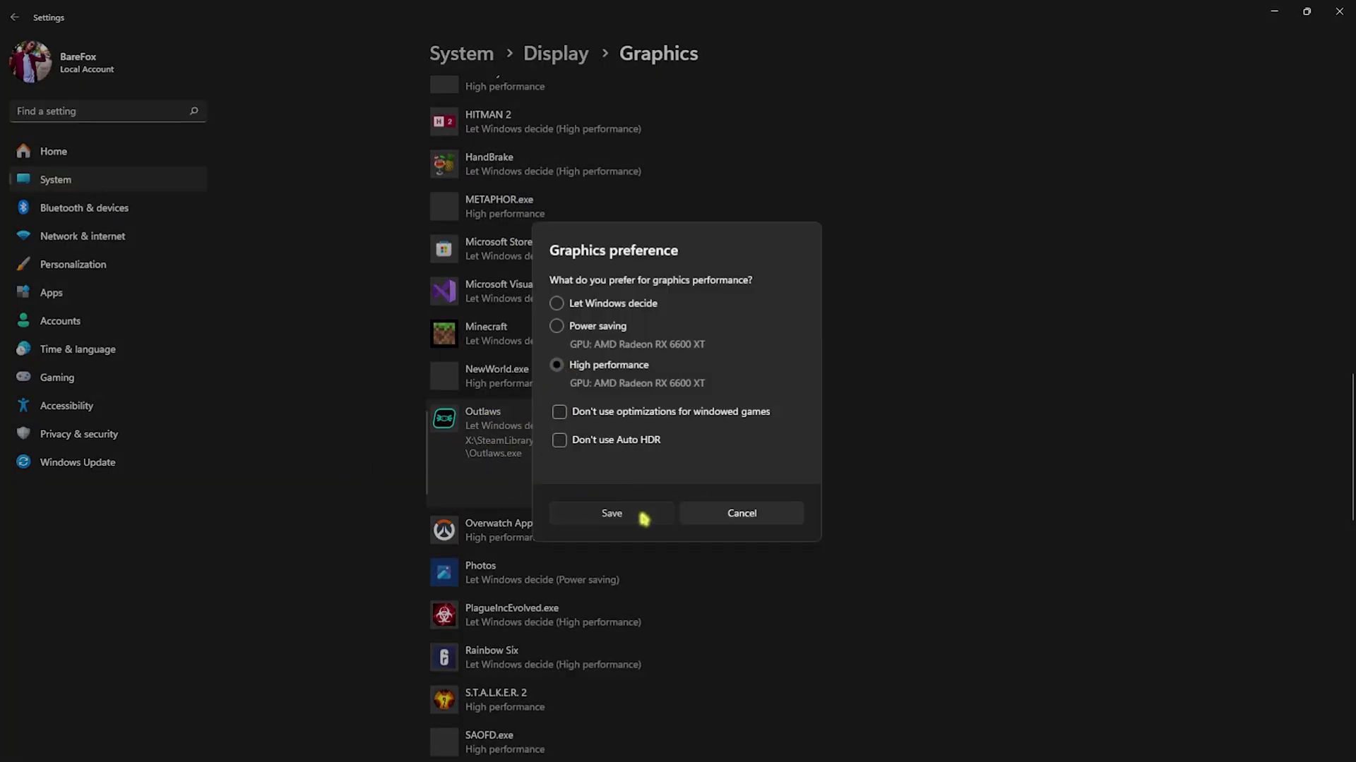
click(616, 509)
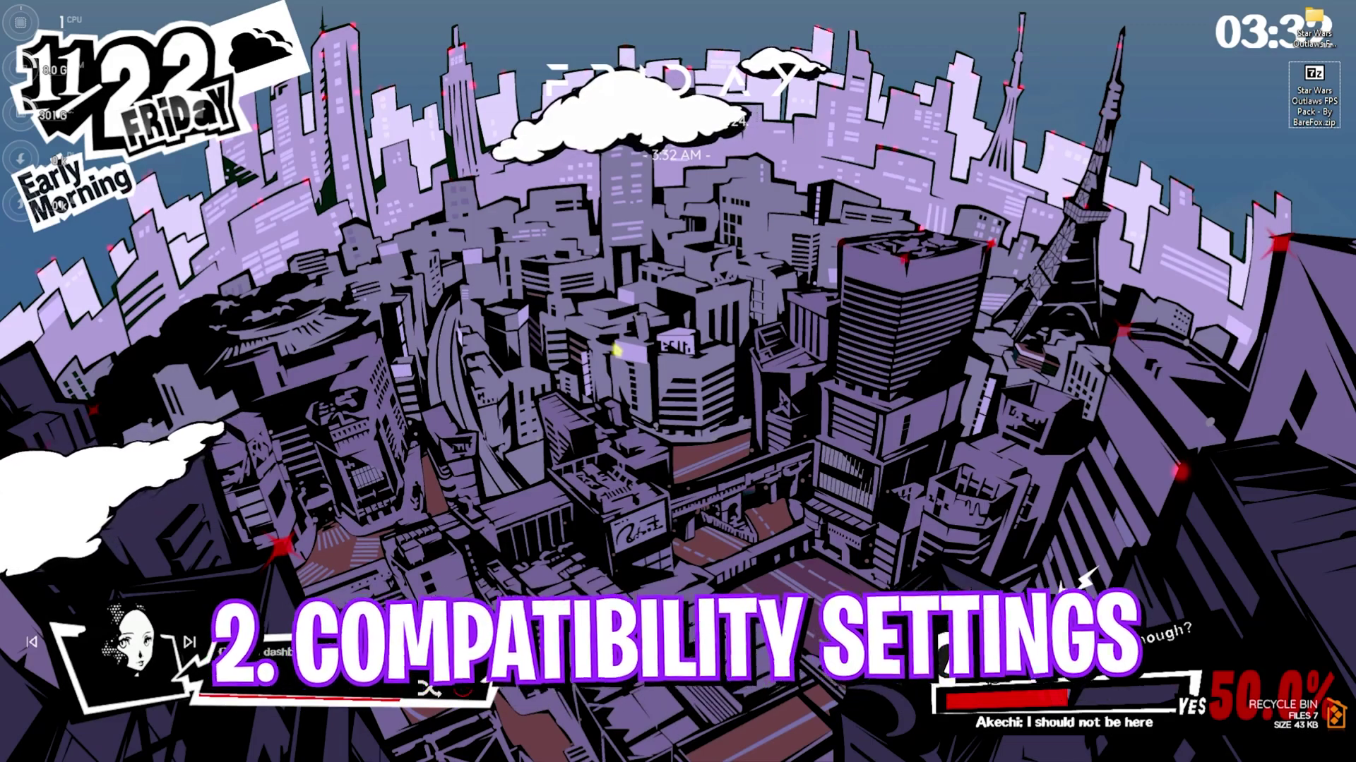
- Switch to Steam and open the local files folder of Star Wars Outlaws from the library
key(super)
text(st)
click(609, 349)
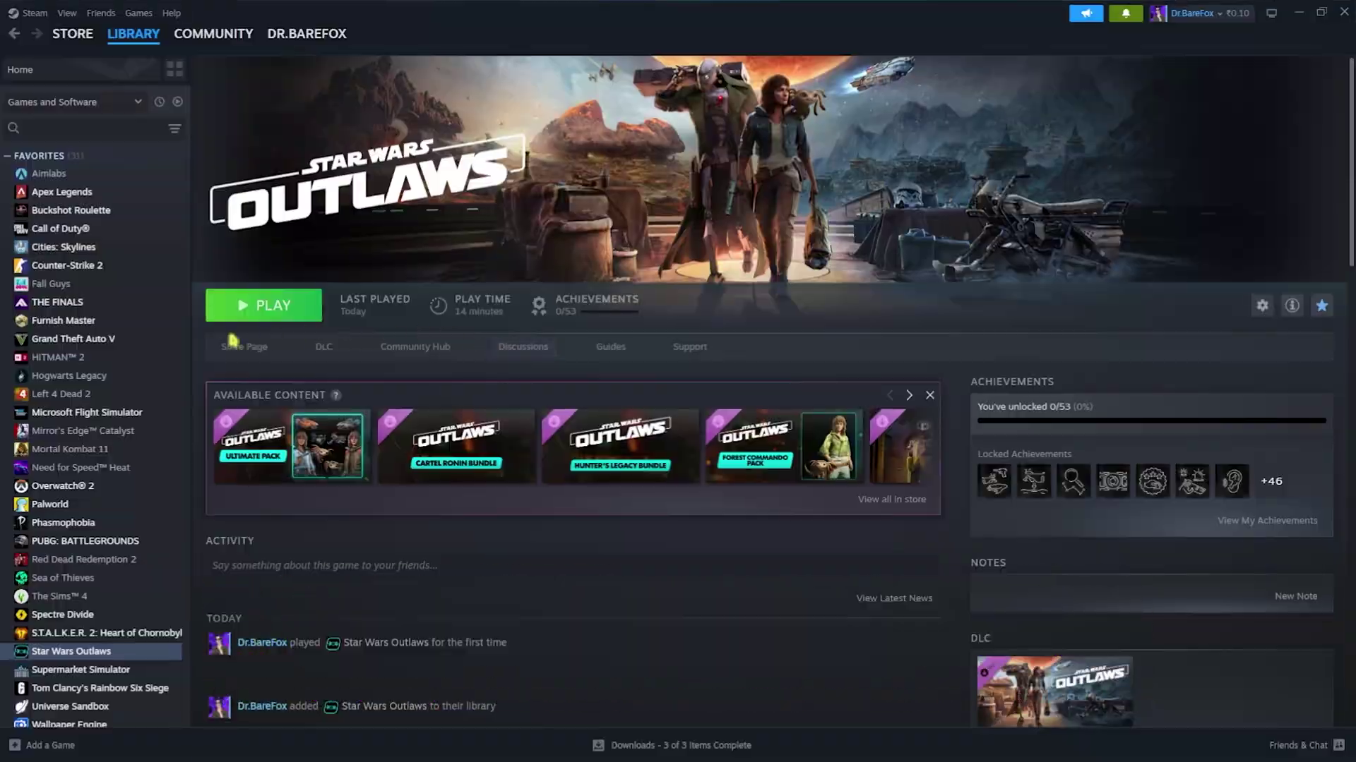
scroll(144, 514, down, 2)
right_click(133, 514)
mouse_move(173, 599)
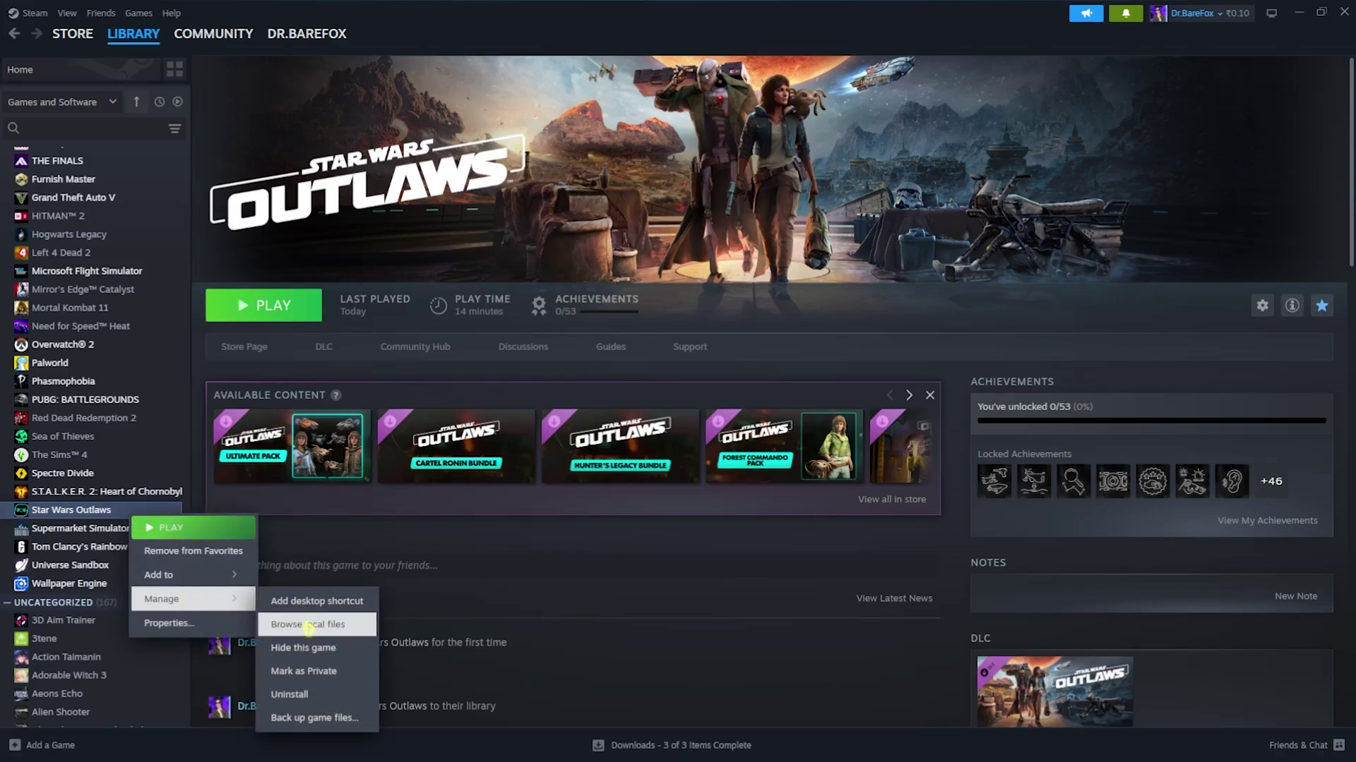
click(309, 627)
- In the compatibility properties of Outlaws.exe, disable fullscreen optimizations and apply a high DPI scaling override performed by Application
click(199, 447)
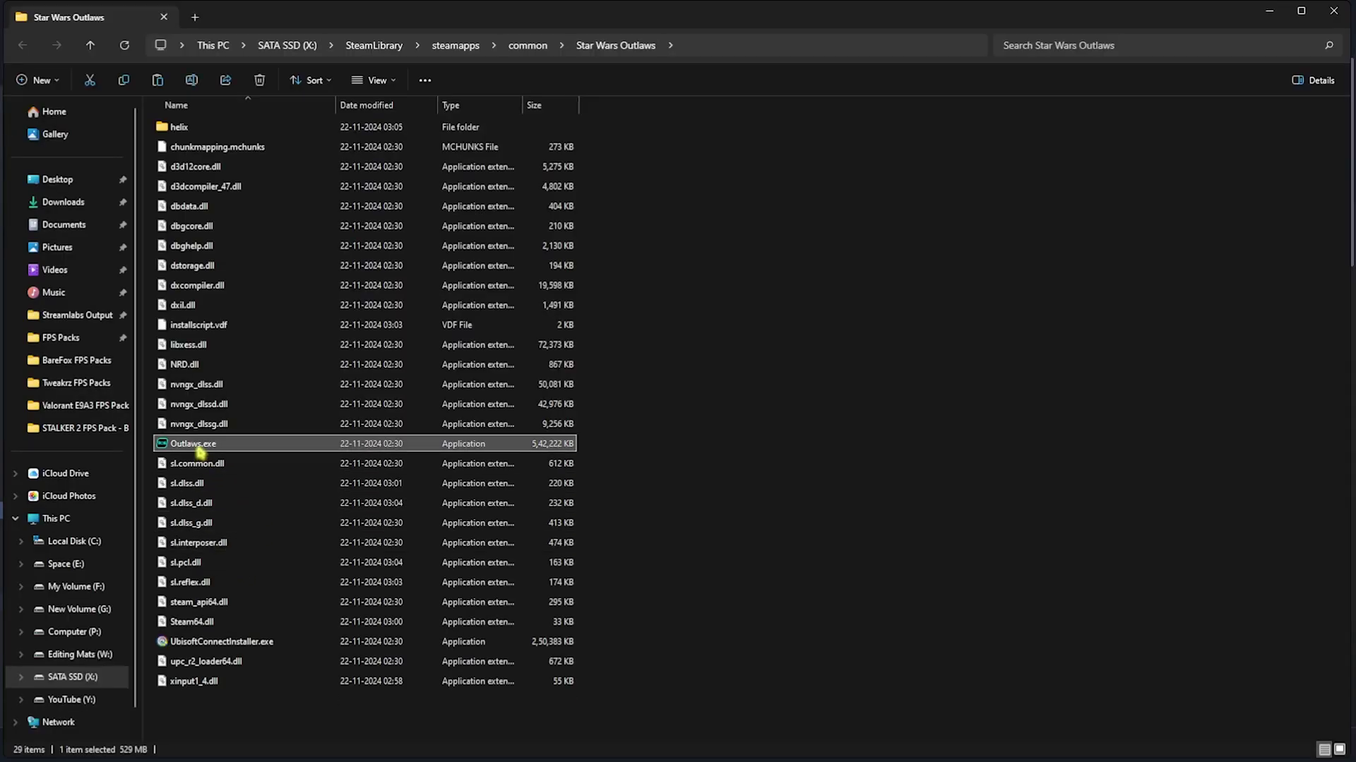
right_click(220, 452)
click(283, 357)
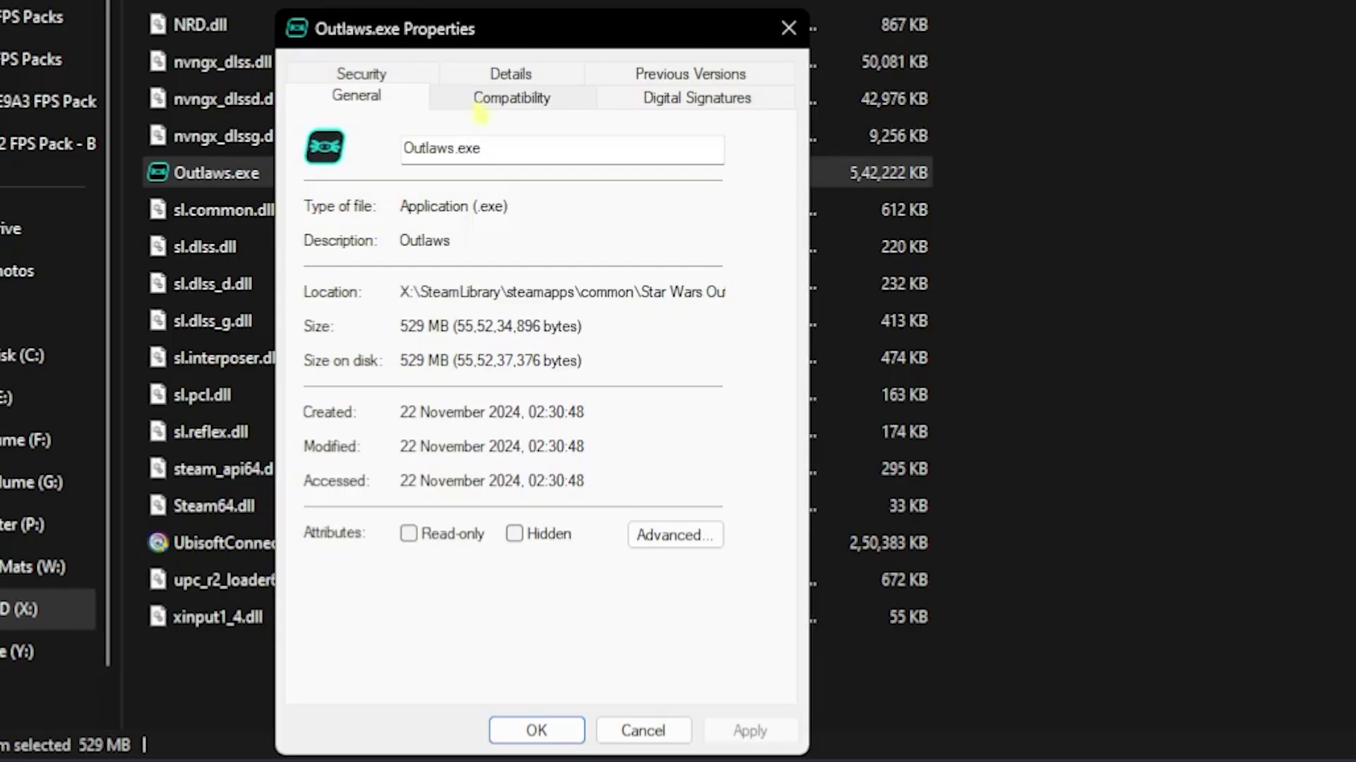
click(341, 407)
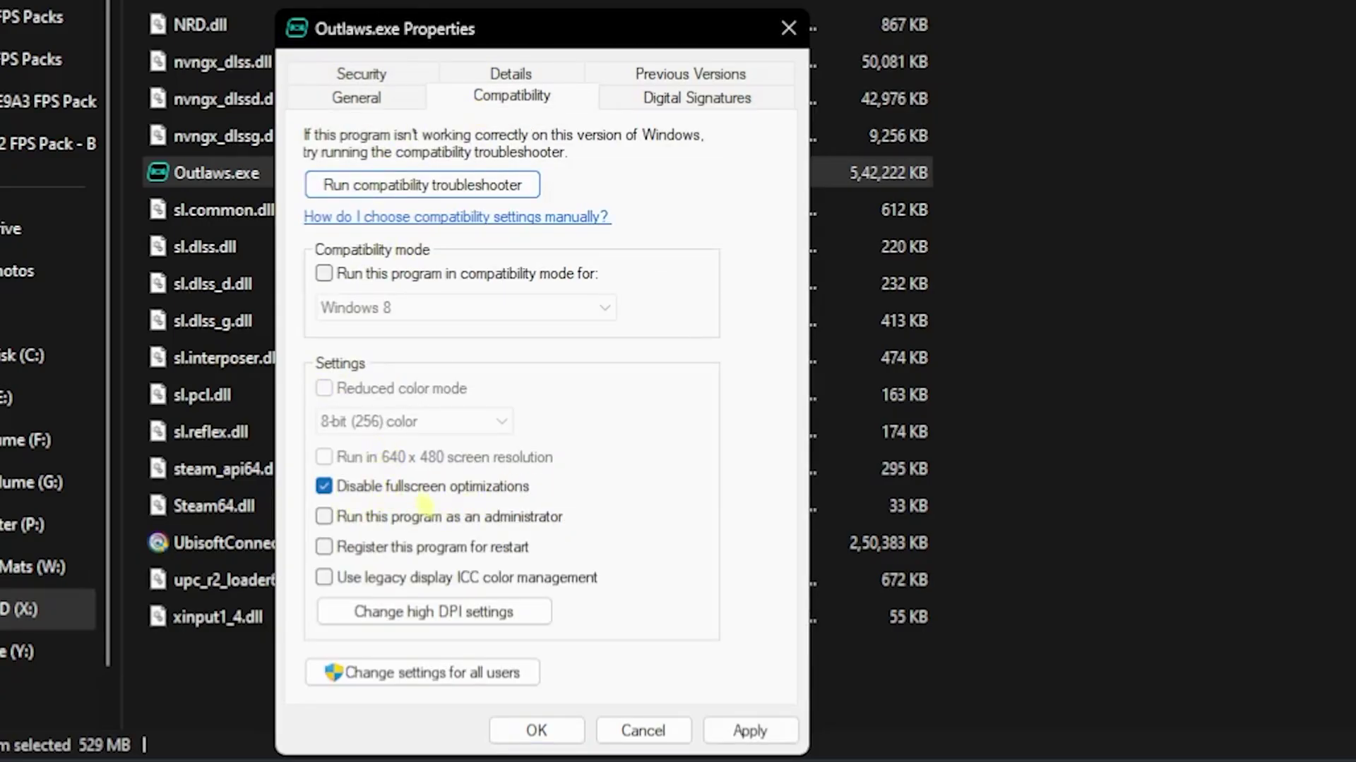
click(396, 618)
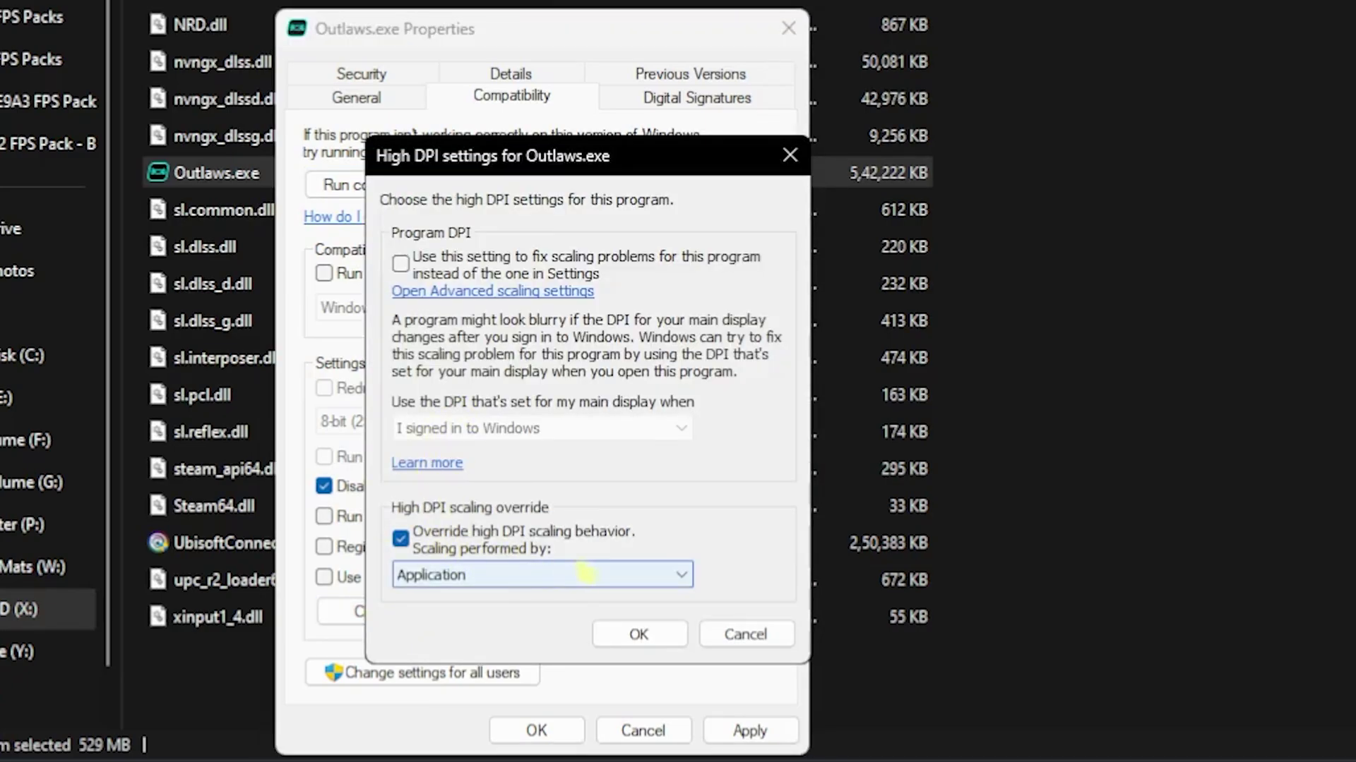
click(638, 635)
click(750, 731)
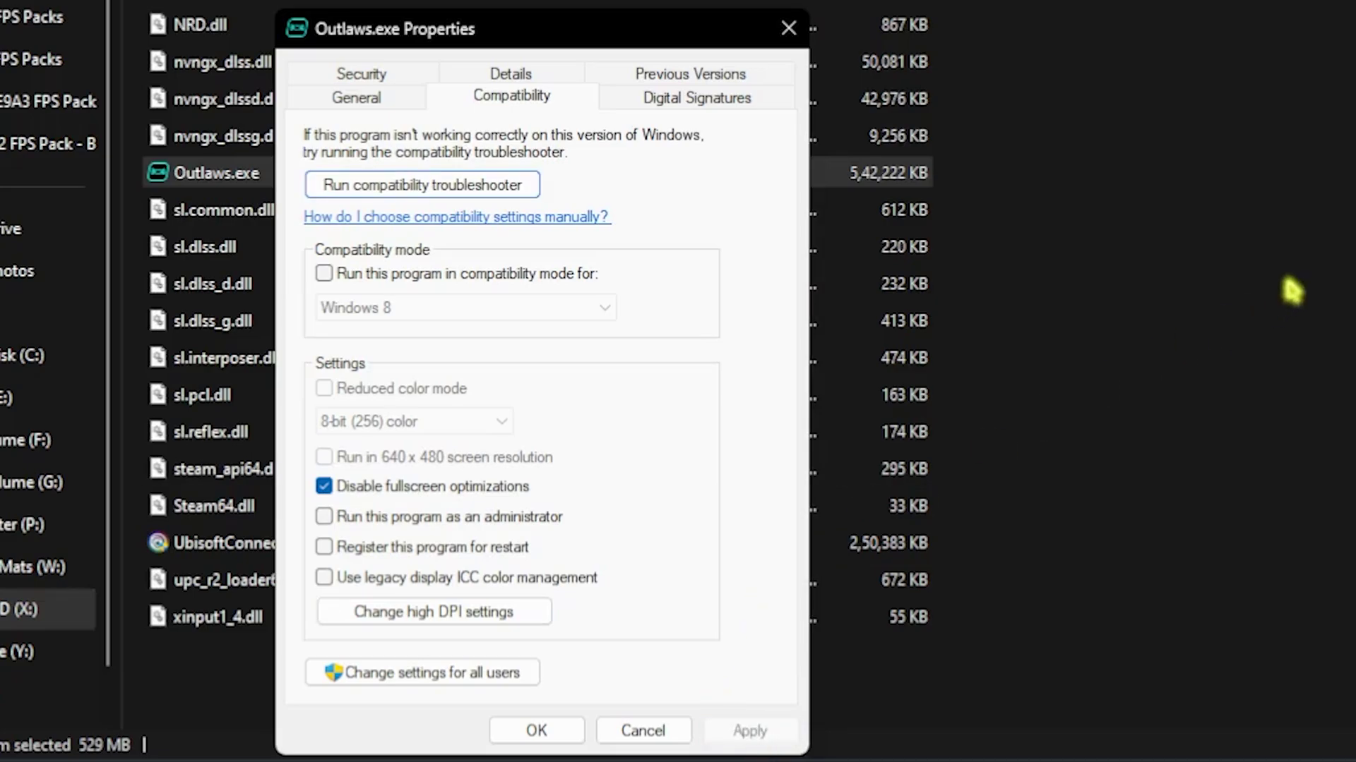
click(789, 28)
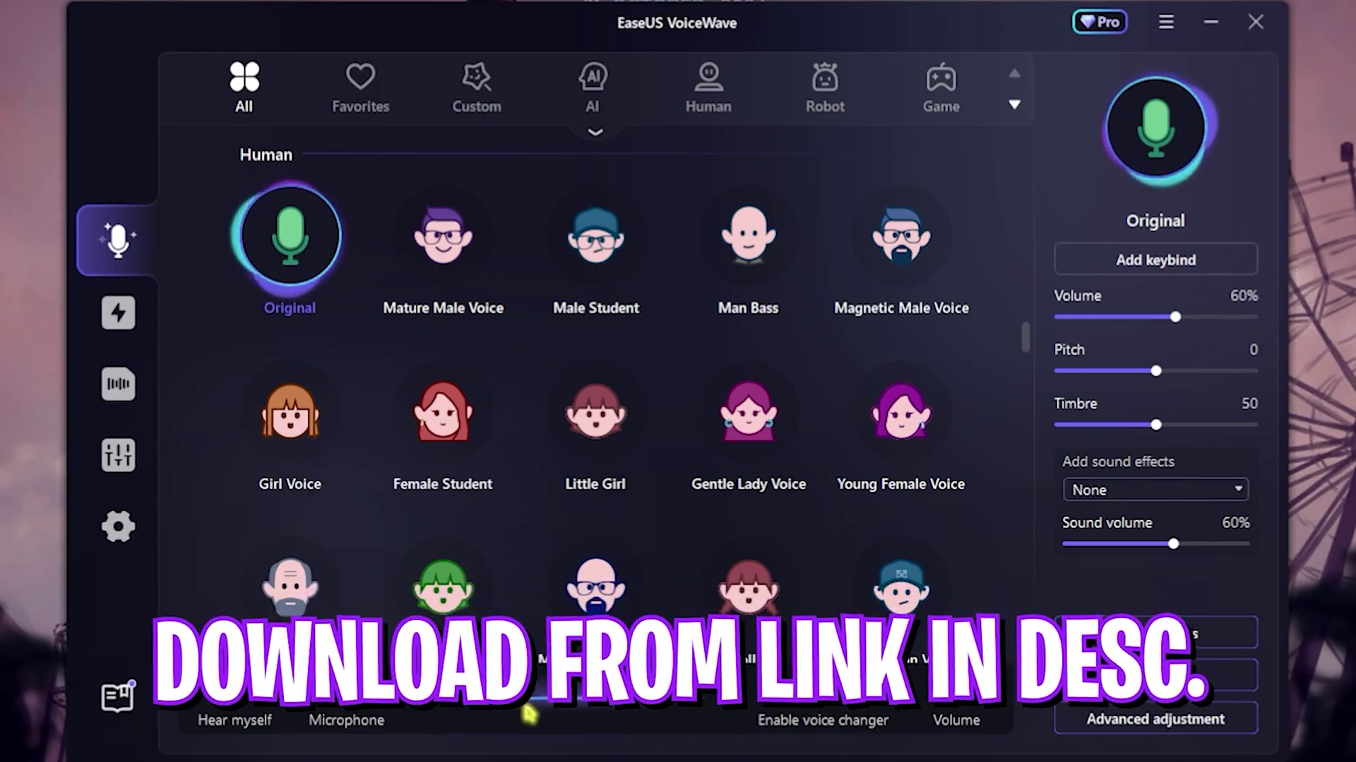
click(118, 384)
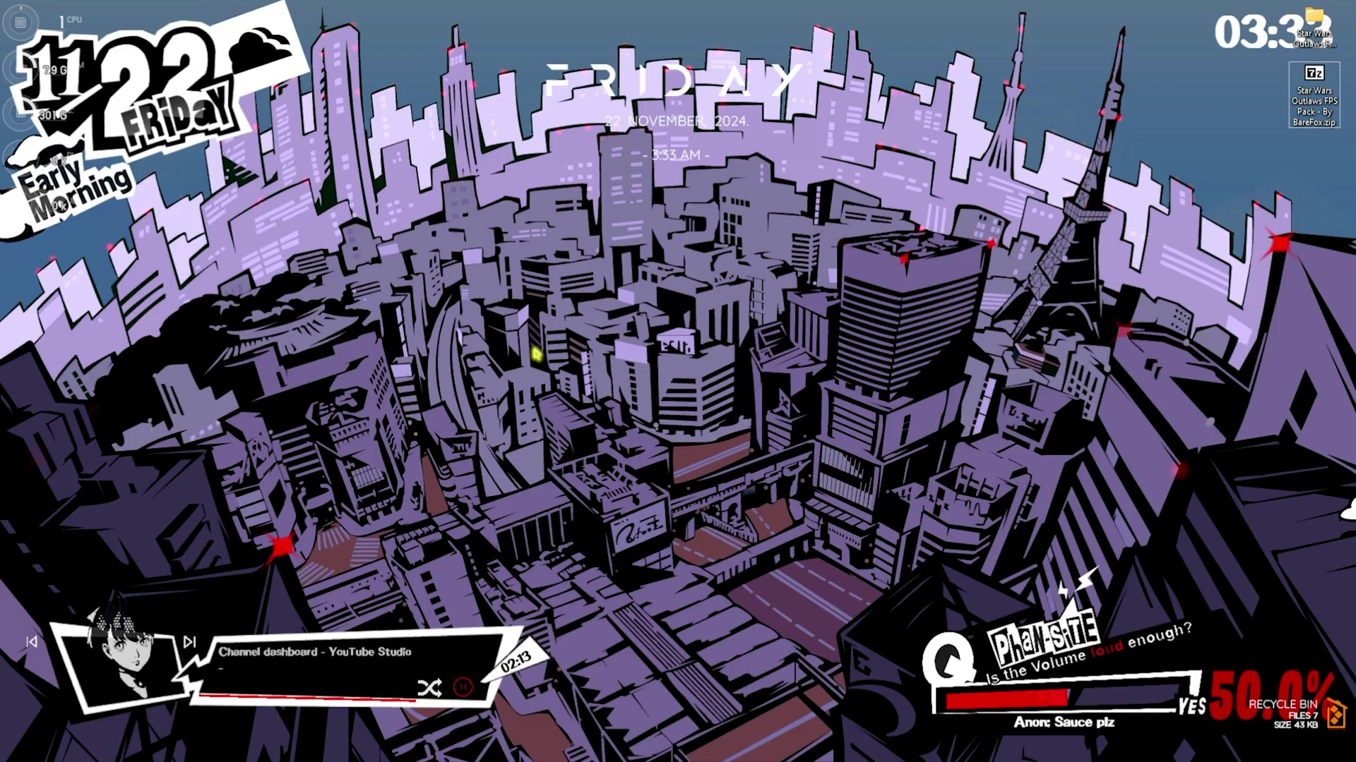
- Open the Windows System Protection settings and create a restore point described as "oo" with the Local Disk (C:) system drive selected
key(super)
text(create a restore point)
key(Return)
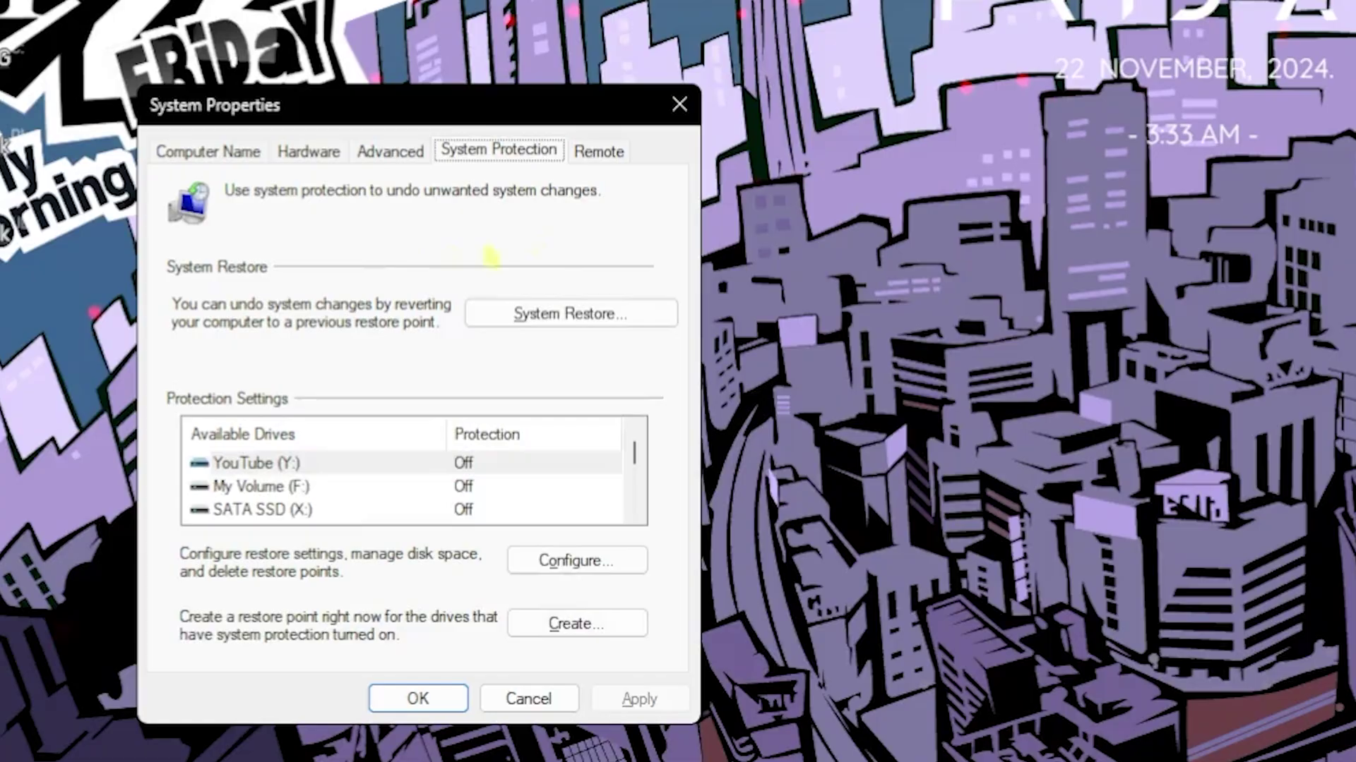
scroll(351, 510, down, 1)
click(297, 519)
click(544, 632)
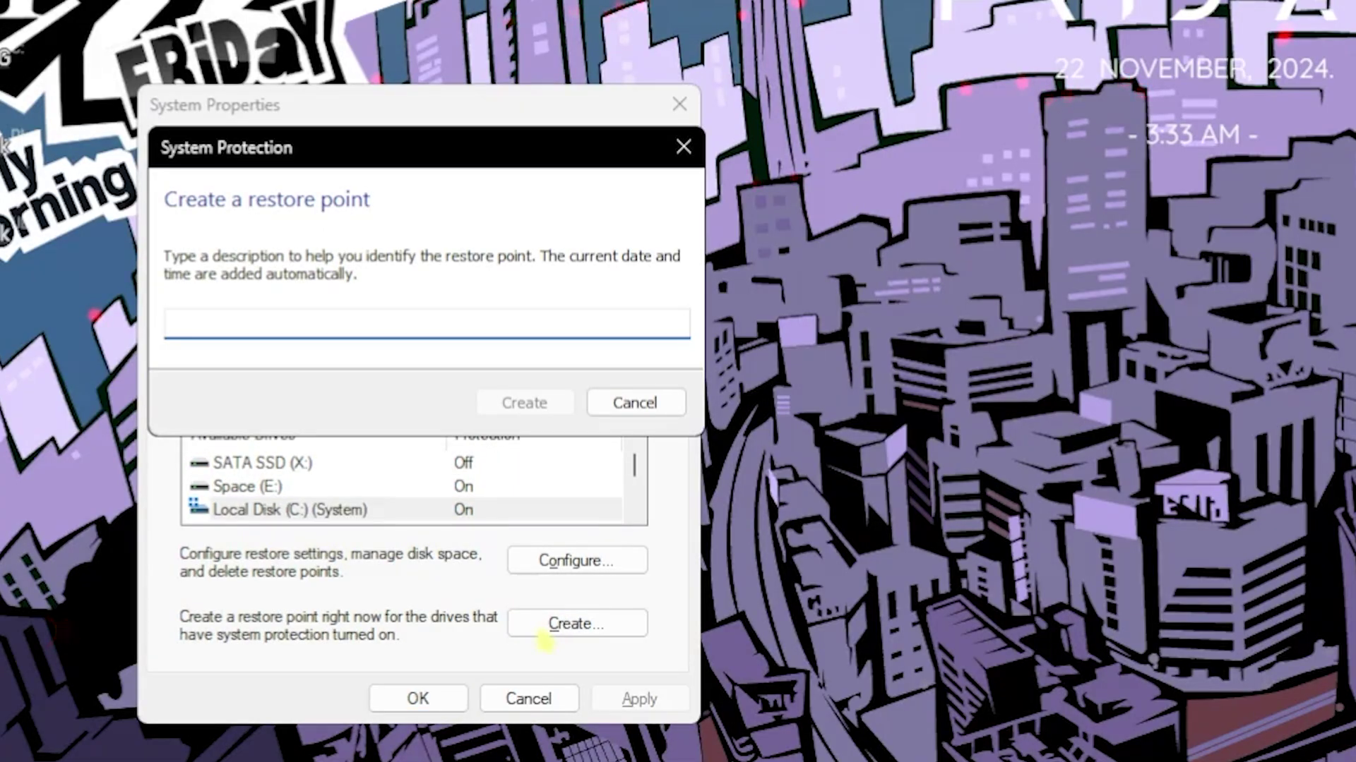
text(oo)
key(Return)
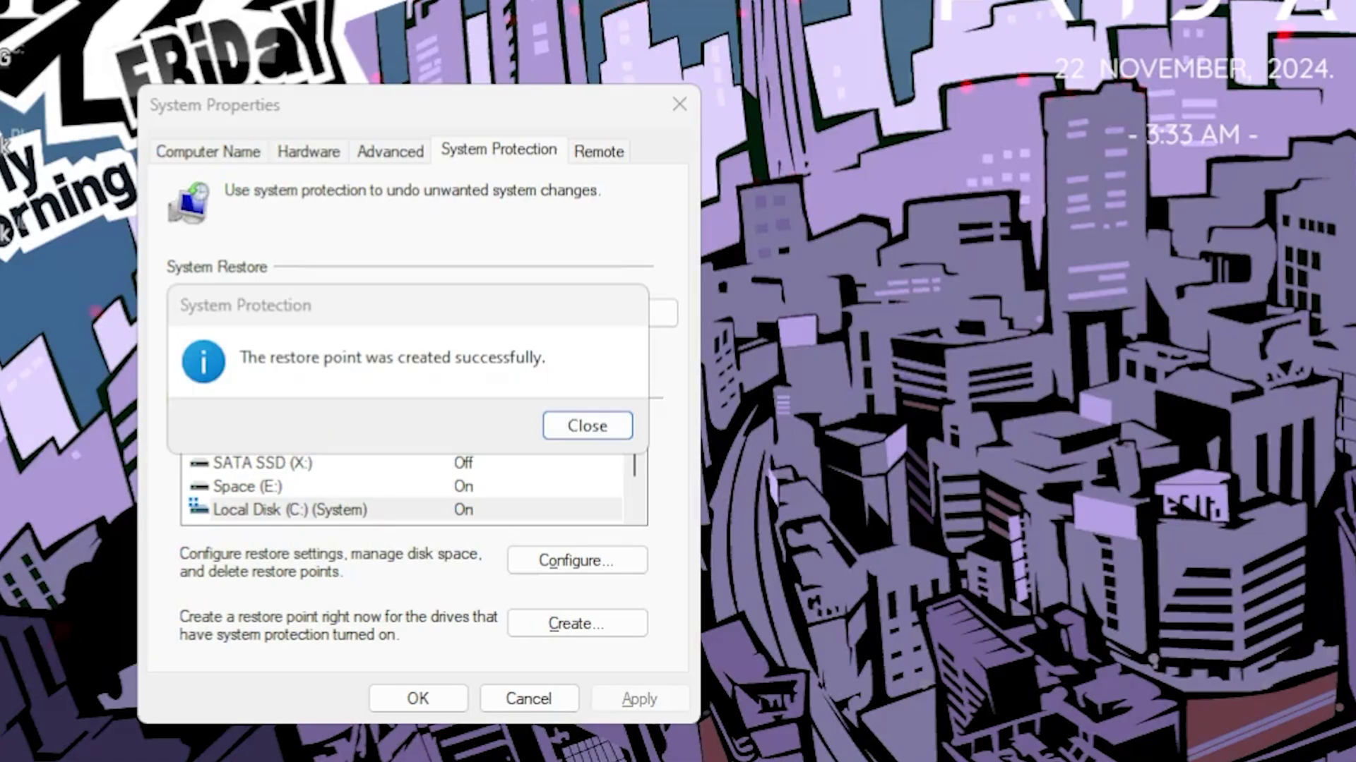
click(588, 425)
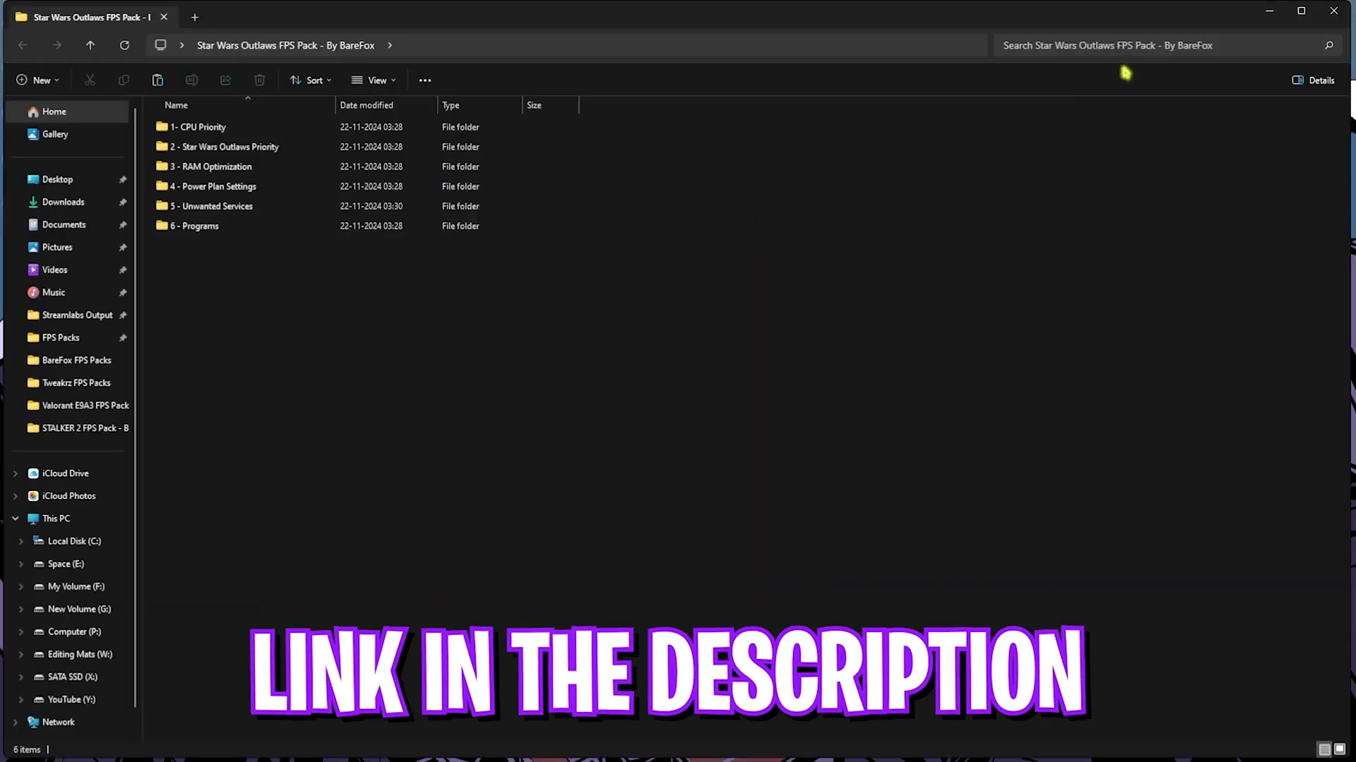
- Examine the INTEL and AMD subfolders of the 1- CPU Priority folder and return to the FPS pack's main folder
mouse_move(215, 260)
mouse_down()
mouse_move(198, 132)
mouse_move(206, 263)
mouse_up()
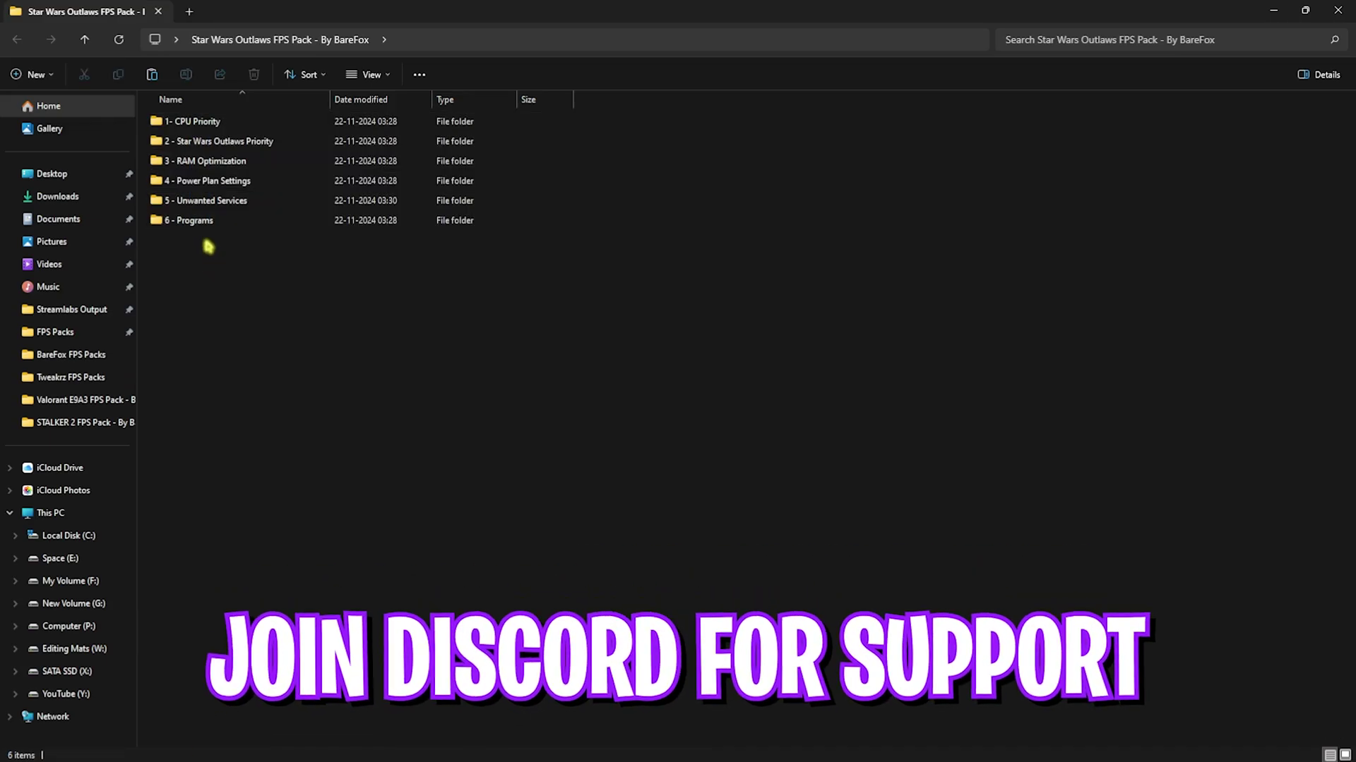
double_click(204, 125)
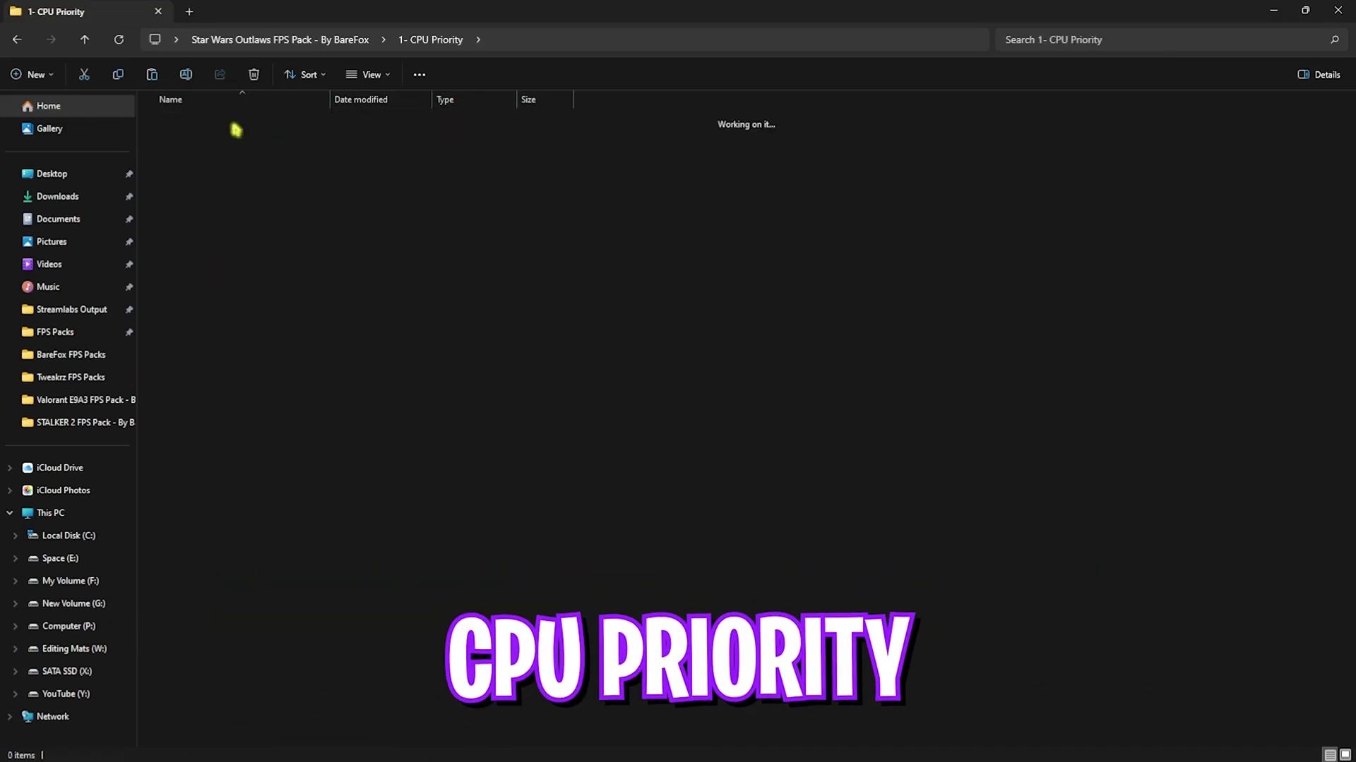
double_click(236, 126)
click(430, 40)
double_click(217, 139)
click(430, 39)
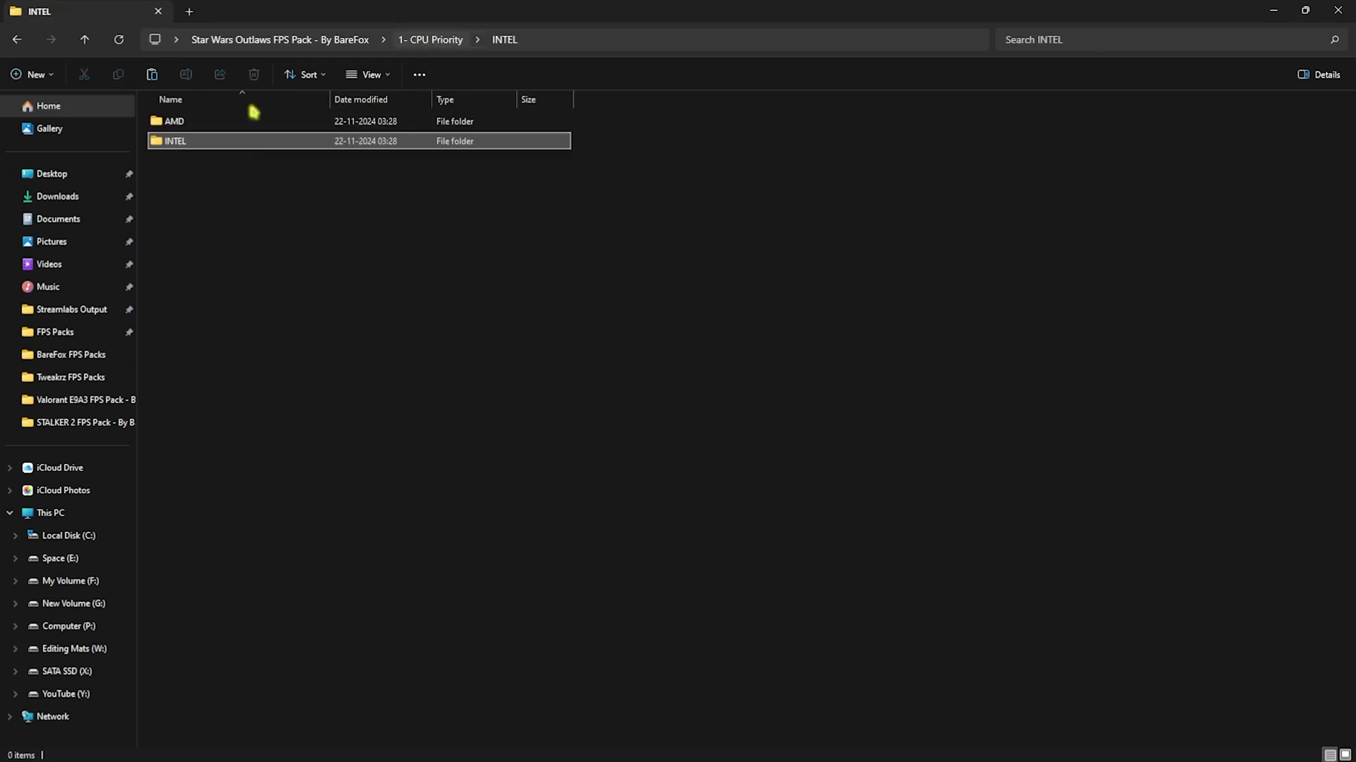
double_click(205, 124)
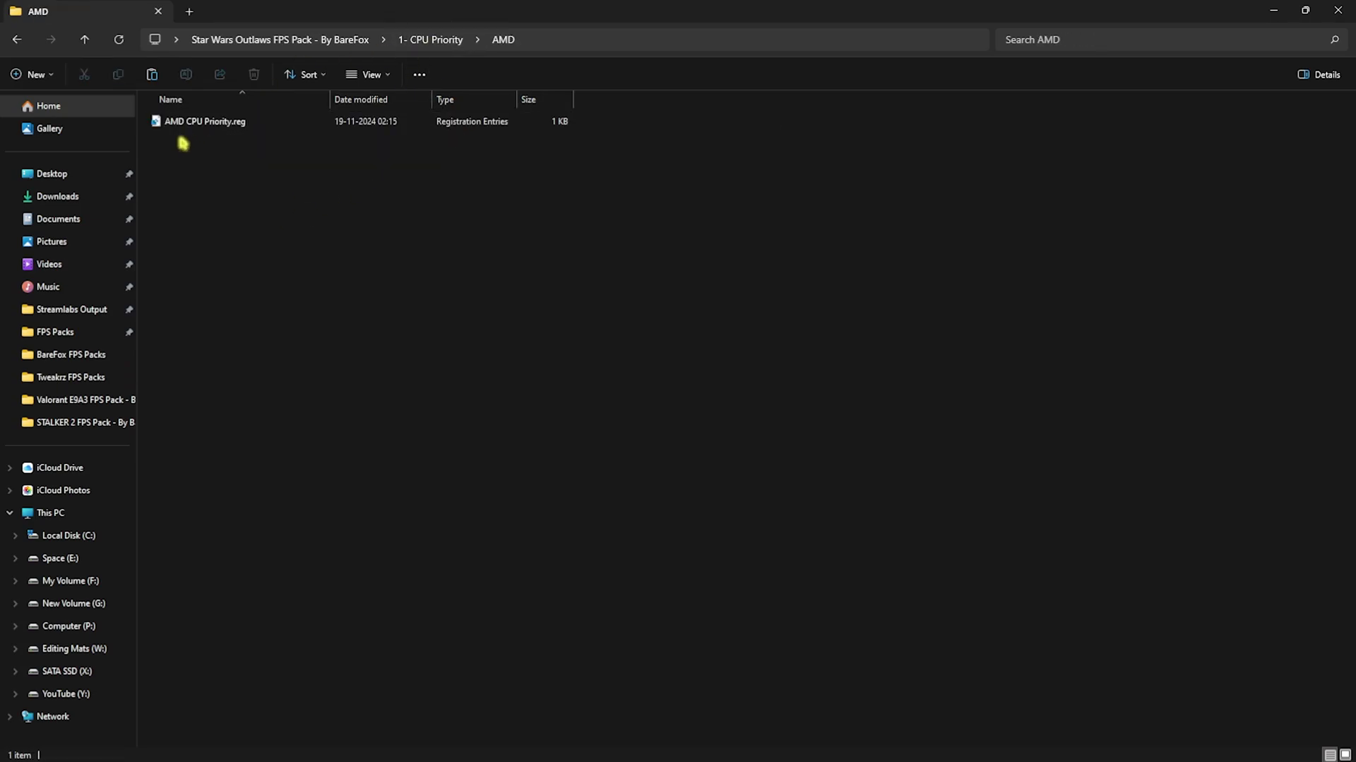
click(274, 43)
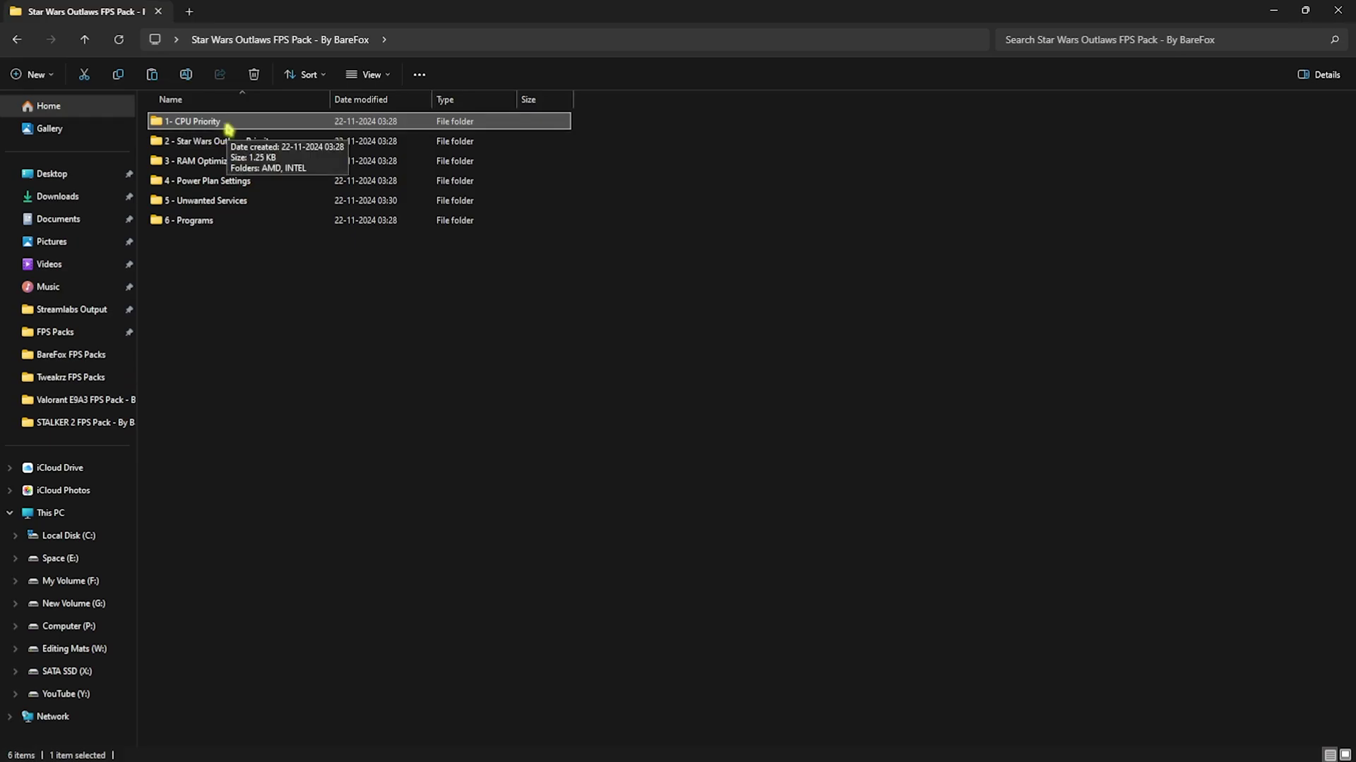
- Examine the registry files in the 2 - Star Wars Outlaws Priority folder and open the 3 - RAM Optimization folder
click(223, 141)
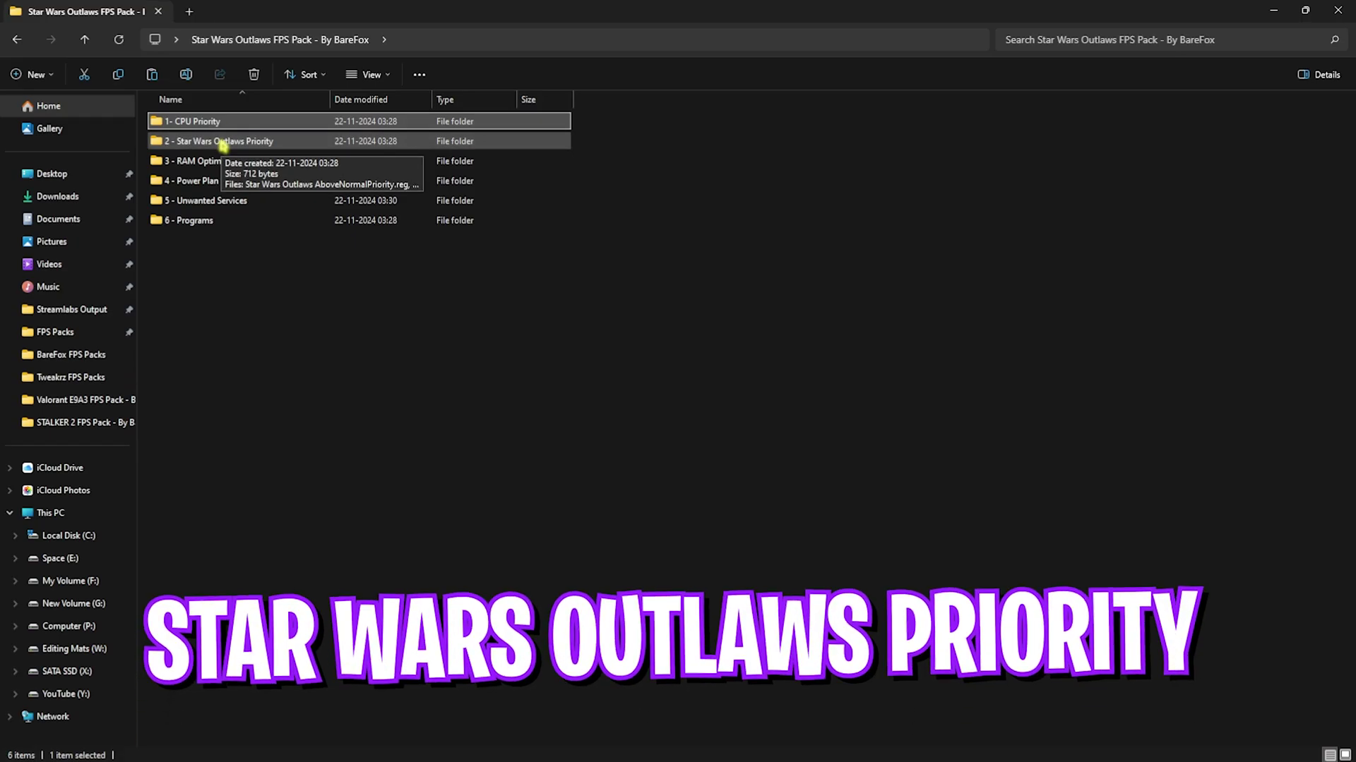
double_click(223, 143)
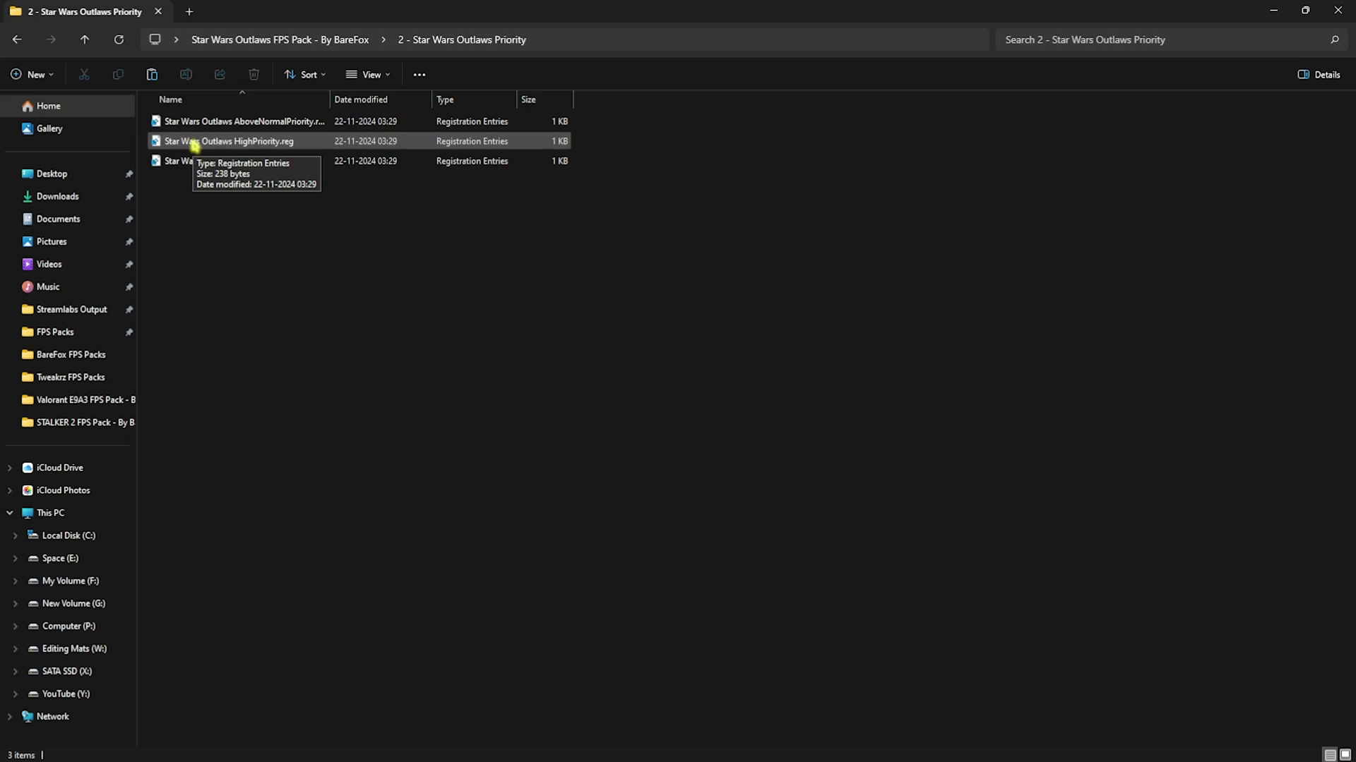
click(286, 39)
click(215, 164)
double_click(215, 164)
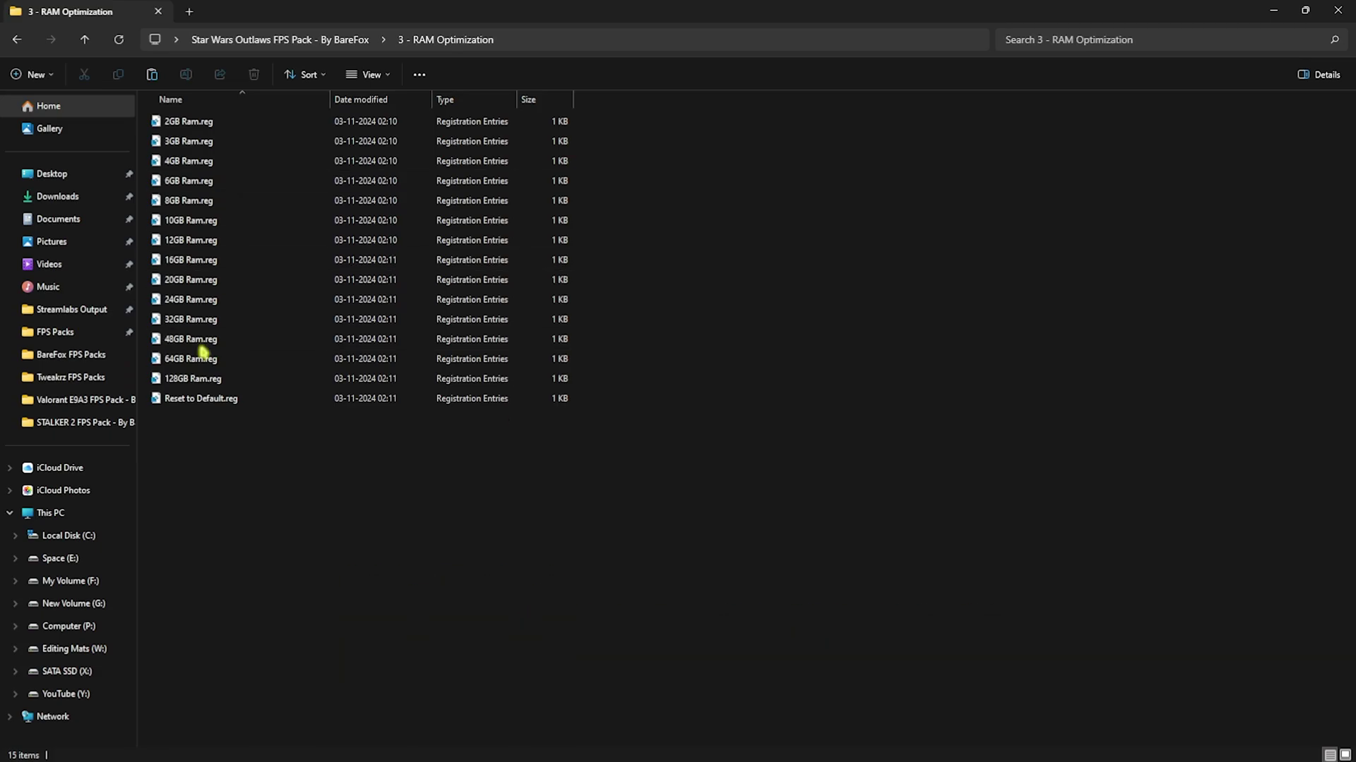
- Open the 4 - Power Plan Settings folder and run the Import Ultimate Performance Power Plan file as administrator
click(183, 324)
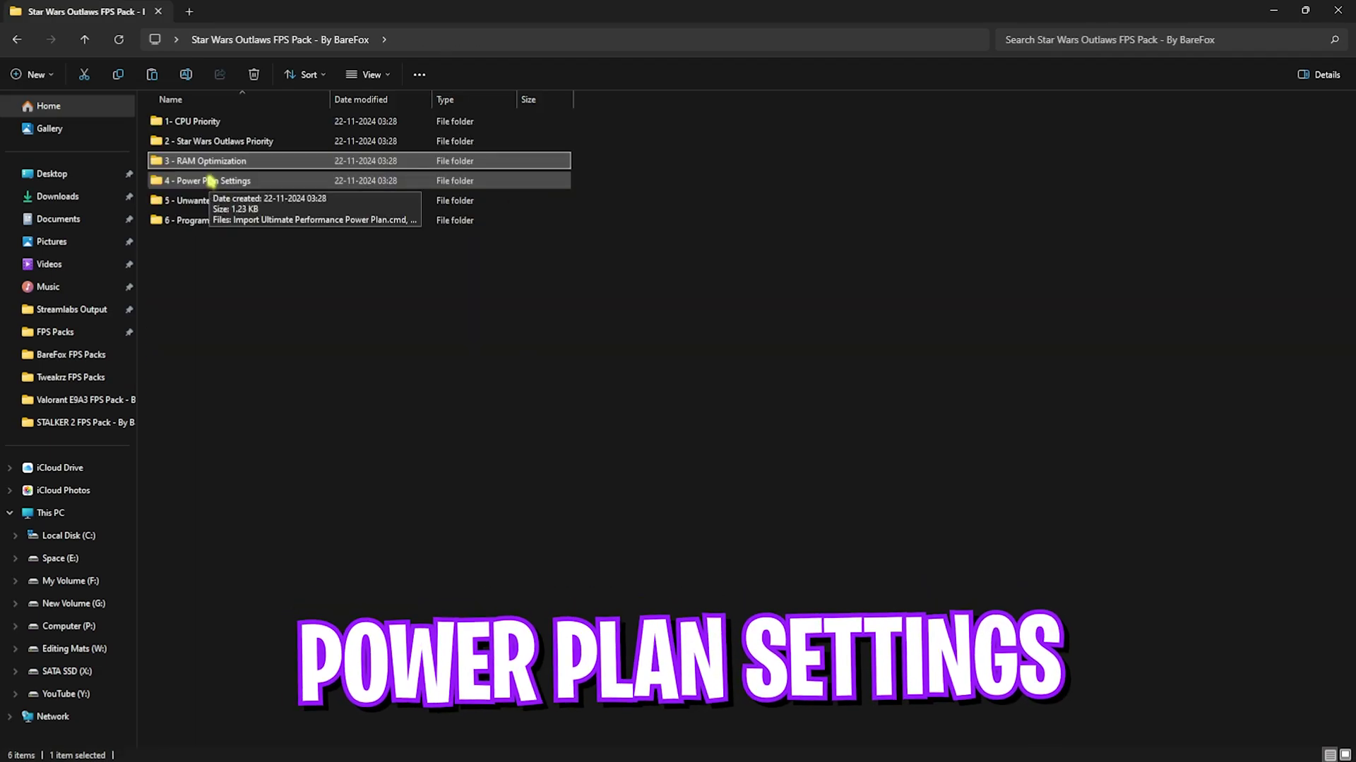
double_click(219, 185)
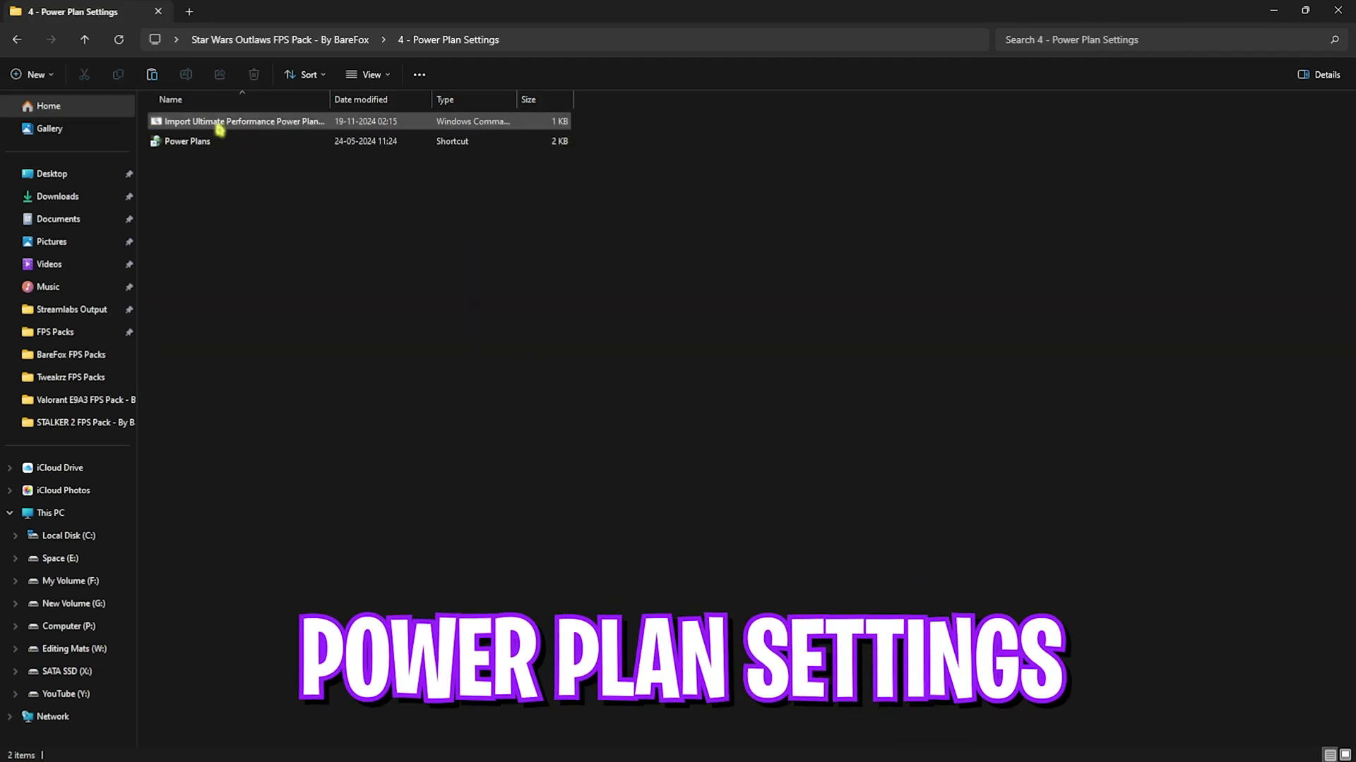
click(258, 126)
right_click(258, 125)
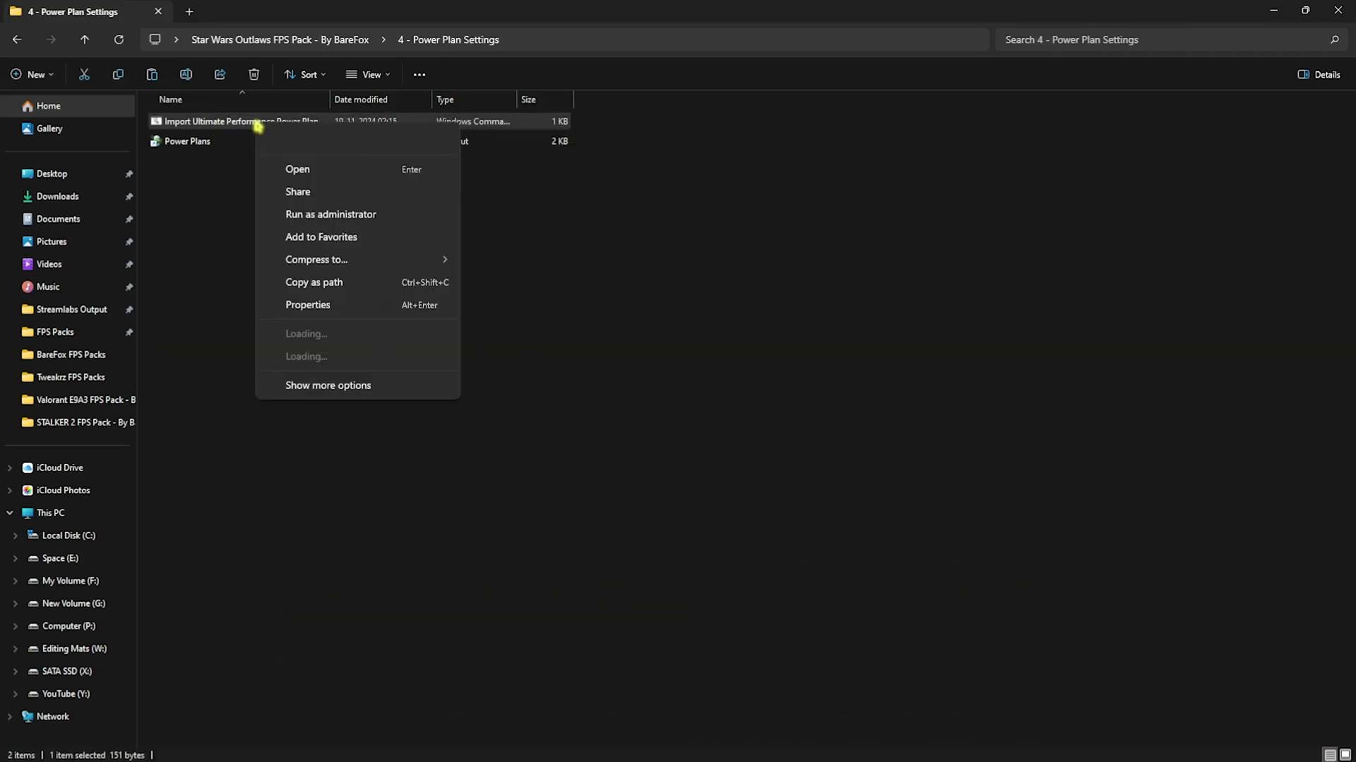
click(291, 215)
- Open the Power Plans shortcut, select the Ultimate Performance plan and close Power Options
click(212, 143)
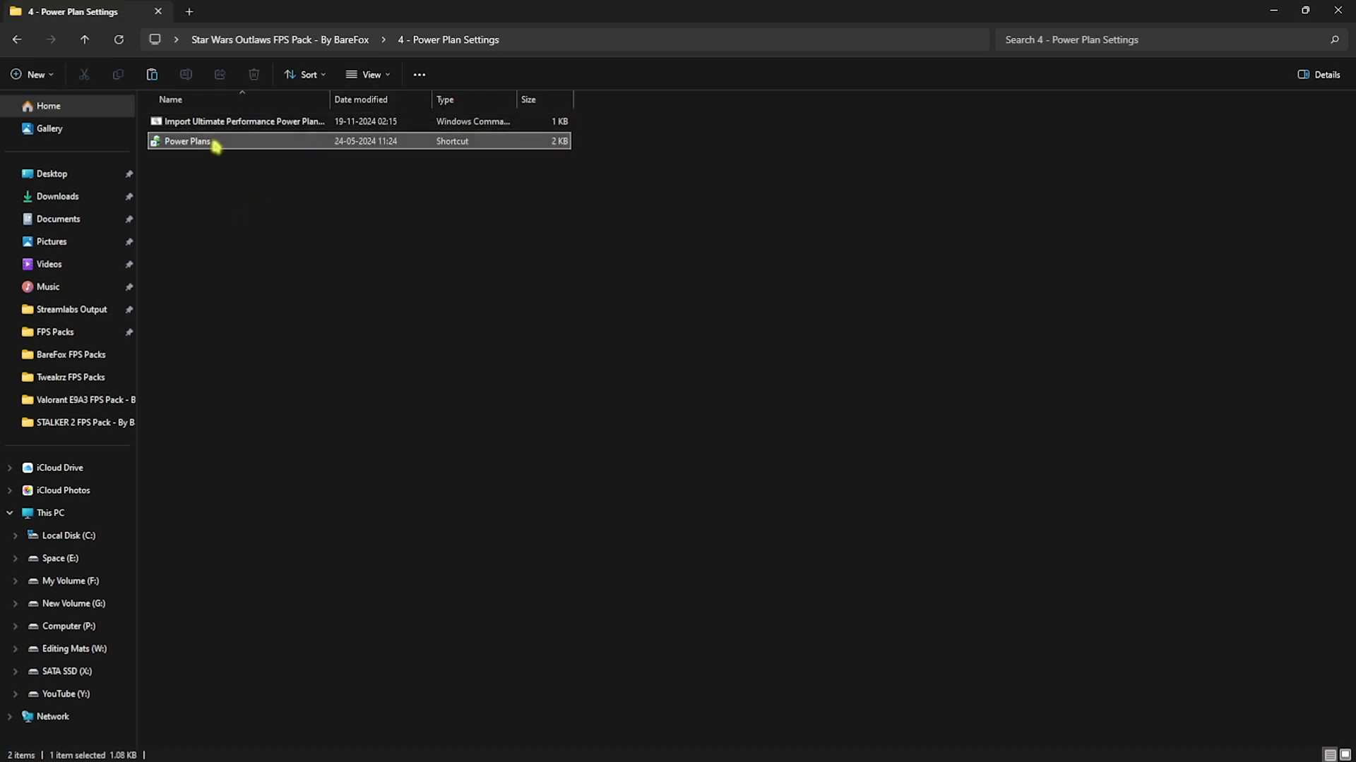
double_click(212, 143)
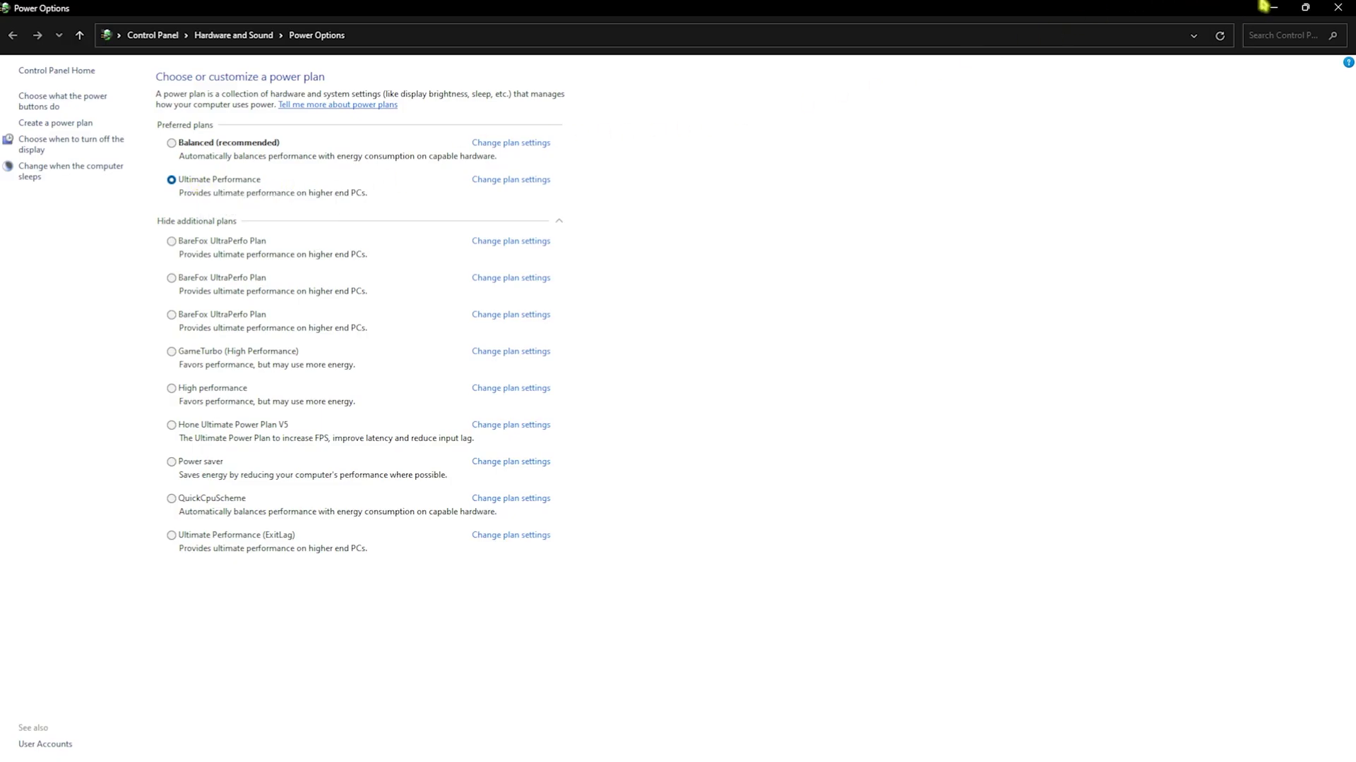
click(1340, 7)
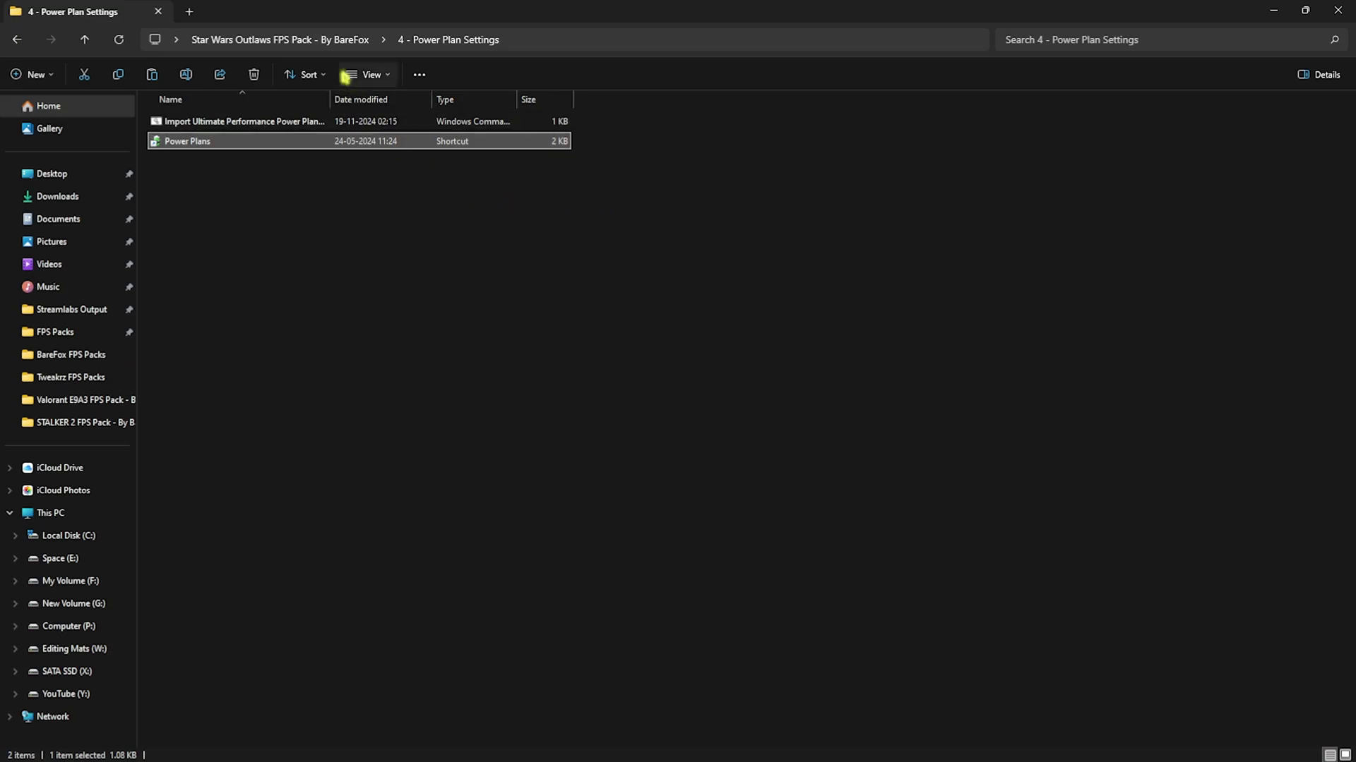
- Examine the registry files in the 5 - Unwanted Services folder and in its Revert Registries subfolder
click(339, 39)
double_click(231, 201)
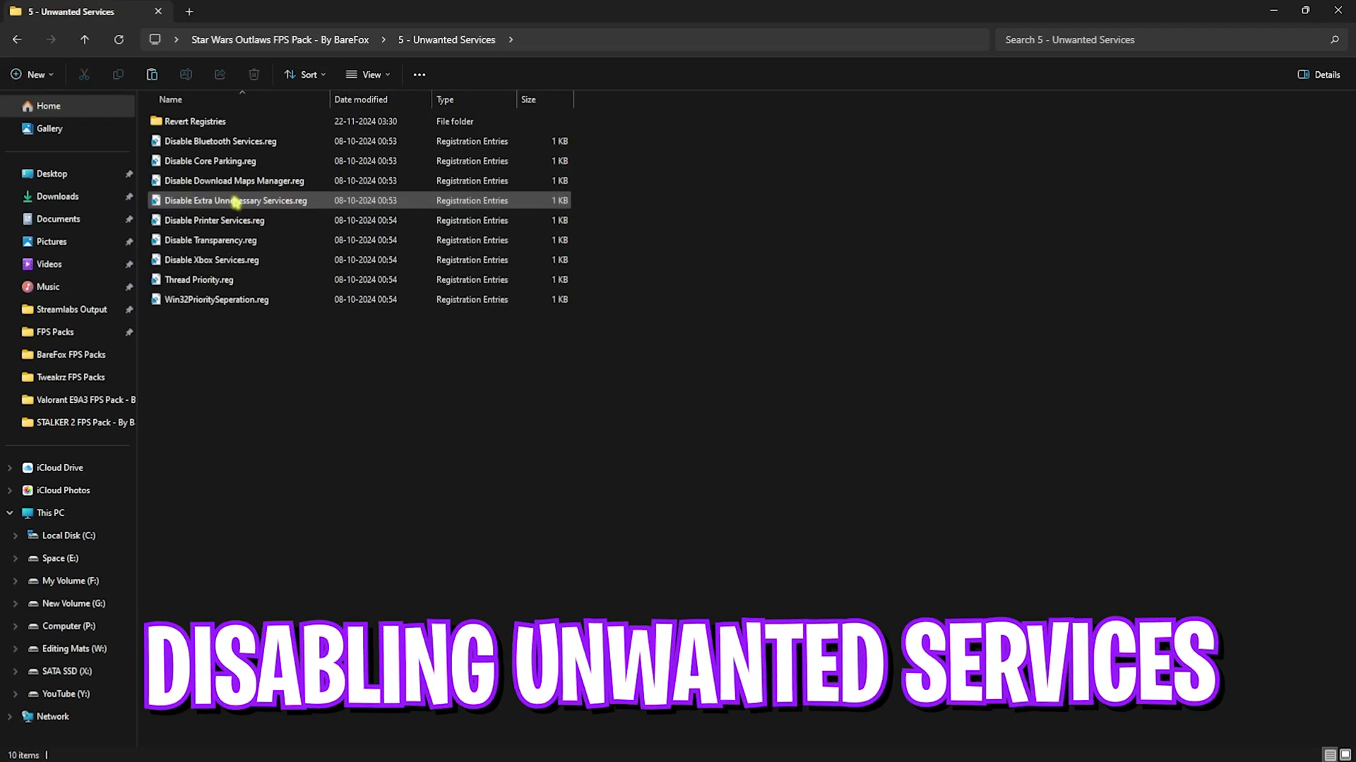
click(210, 159)
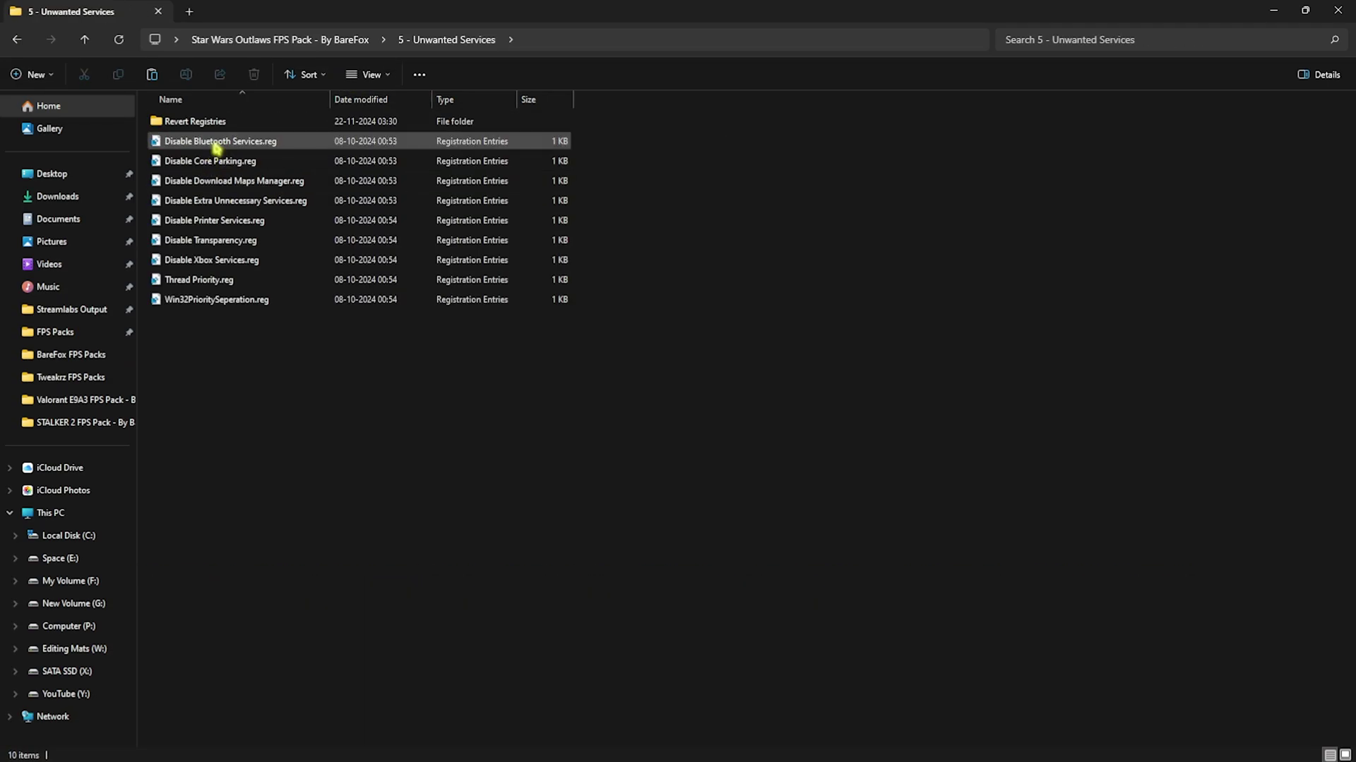
click(228, 147)
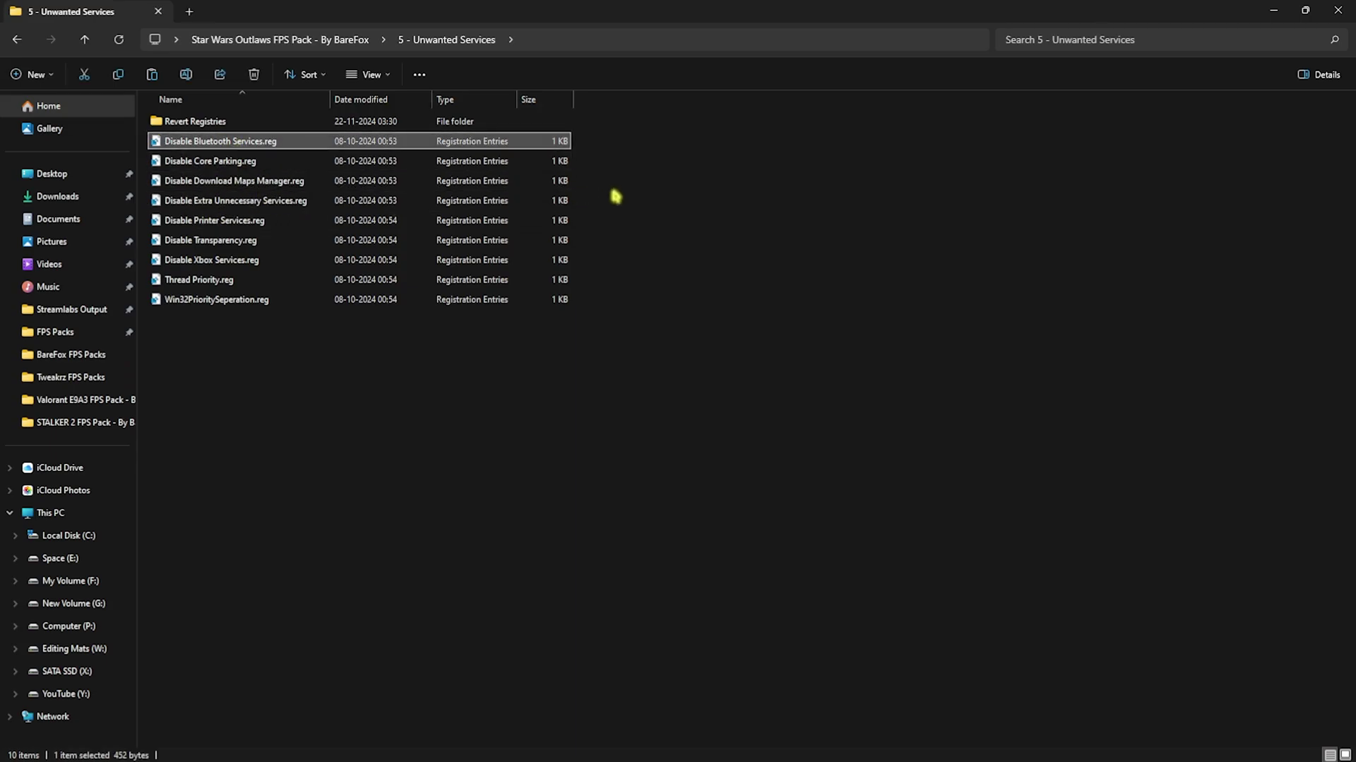
drag(618, 204, 565, 175)
drag(628, 307, 537, 225)
click(671, 243)
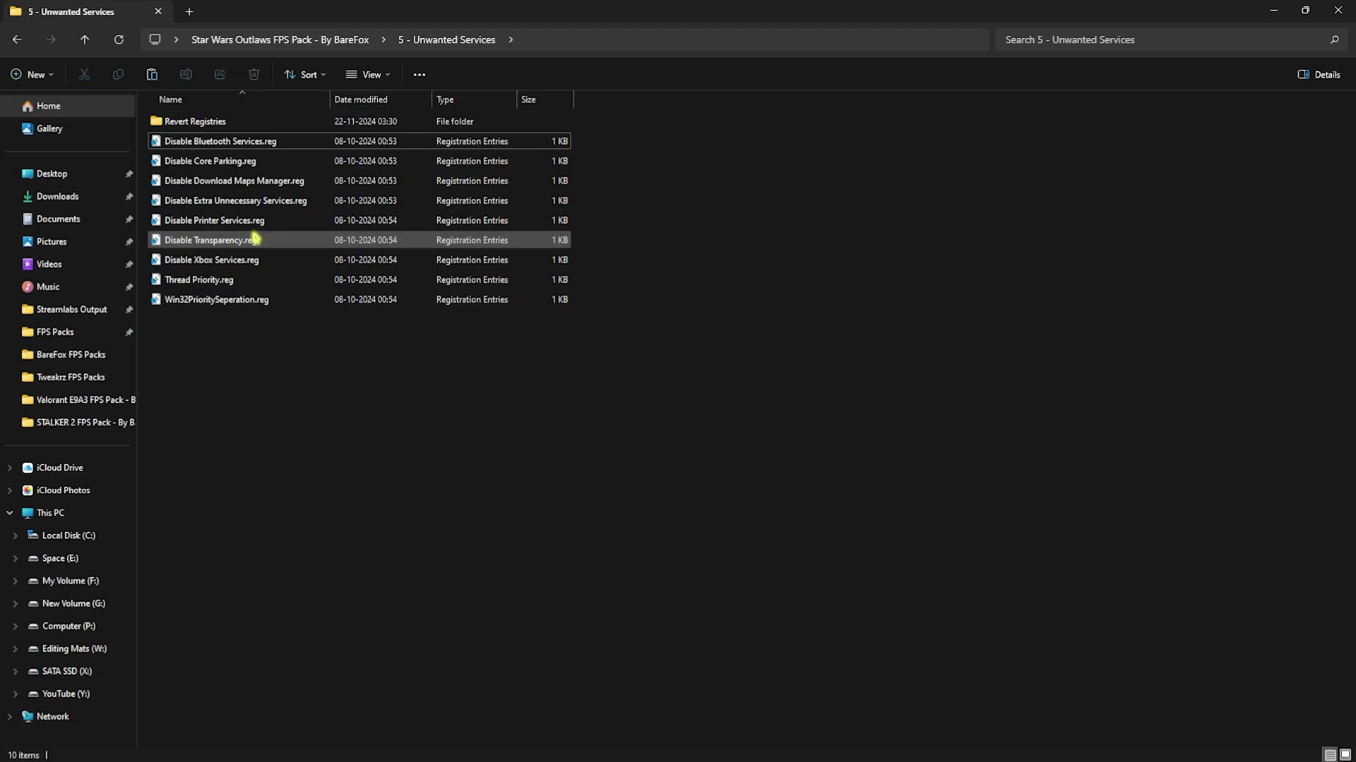
double_click(197, 128)
drag(262, 285, 232, 125)
click(227, 311)
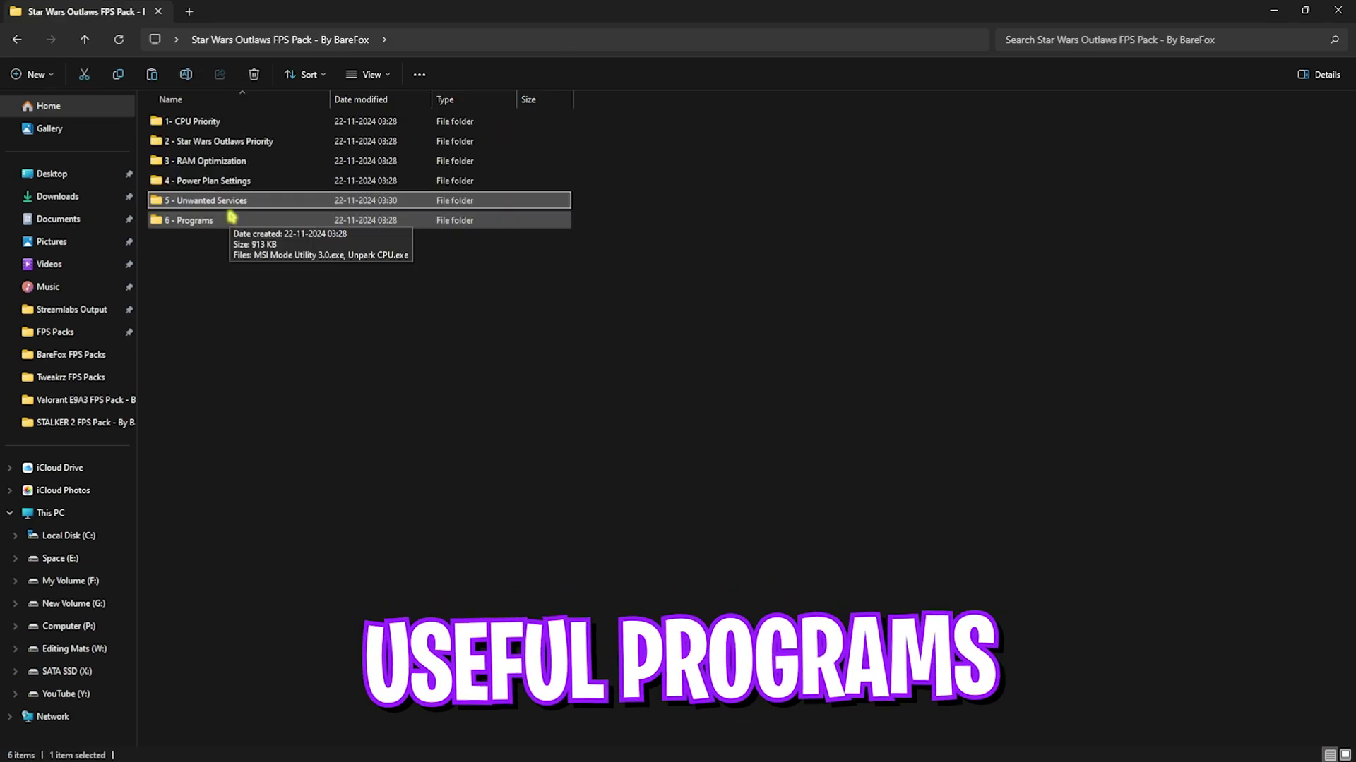
- Open the 6 - Programs folder and run MSI Mode Utility 3.0.exe as administrator, allowing it to make changes
click(232, 219)
double_click(232, 219)
click(205, 128)
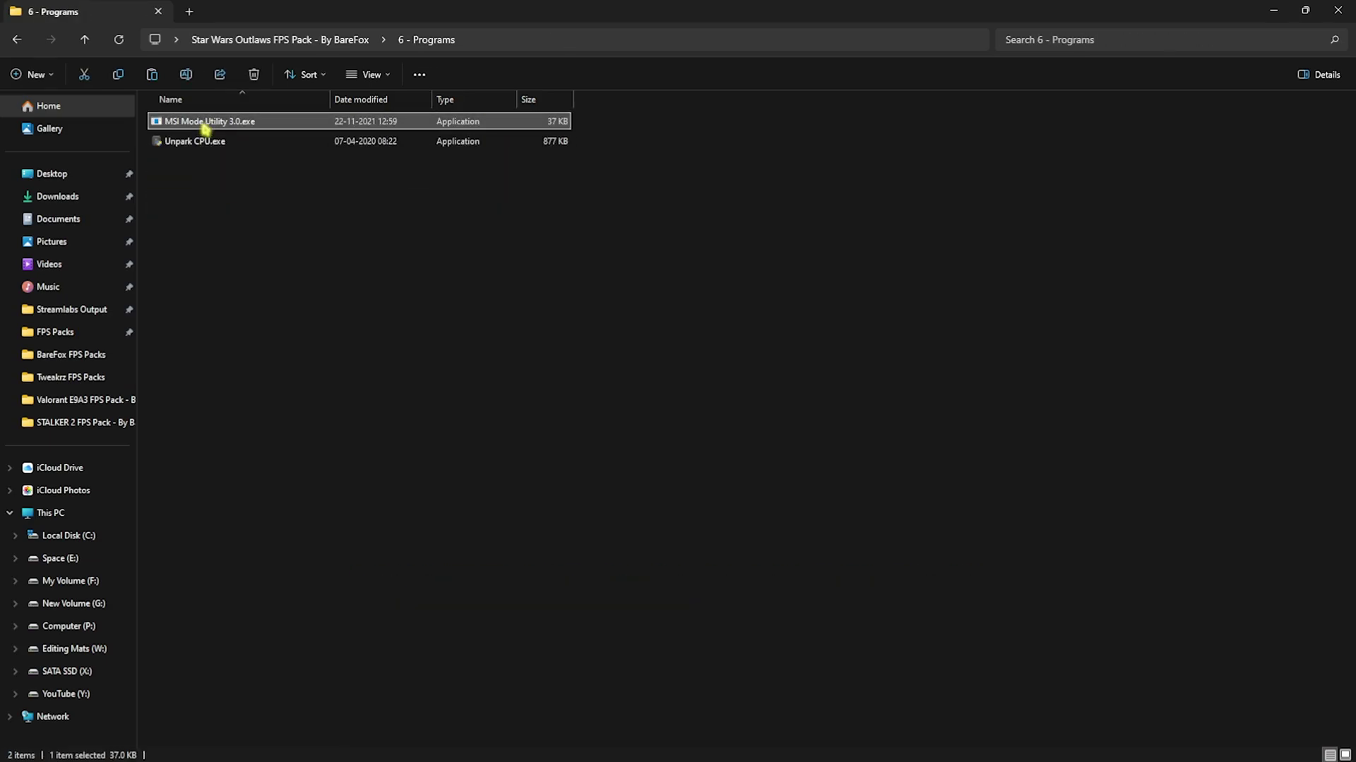
right_click(205, 129)
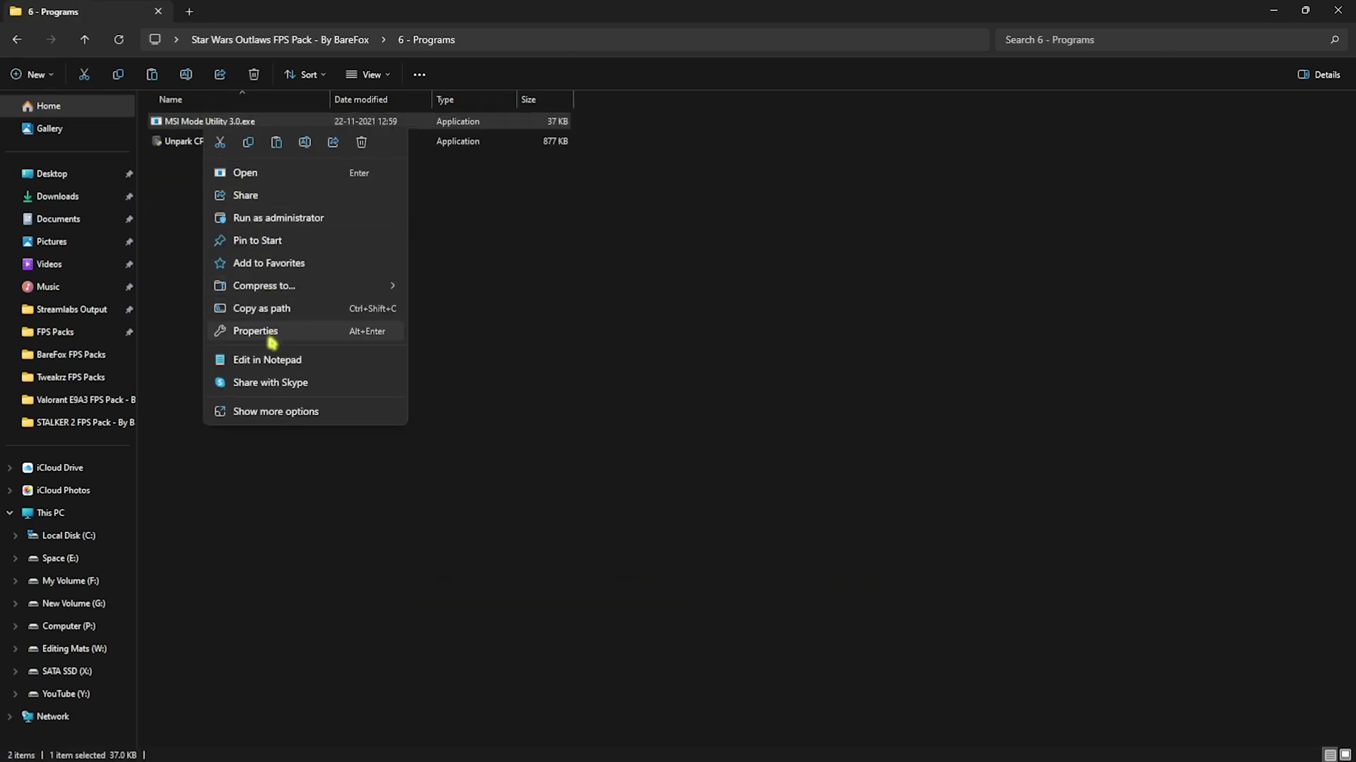
click(272, 218)
click(625, 541)
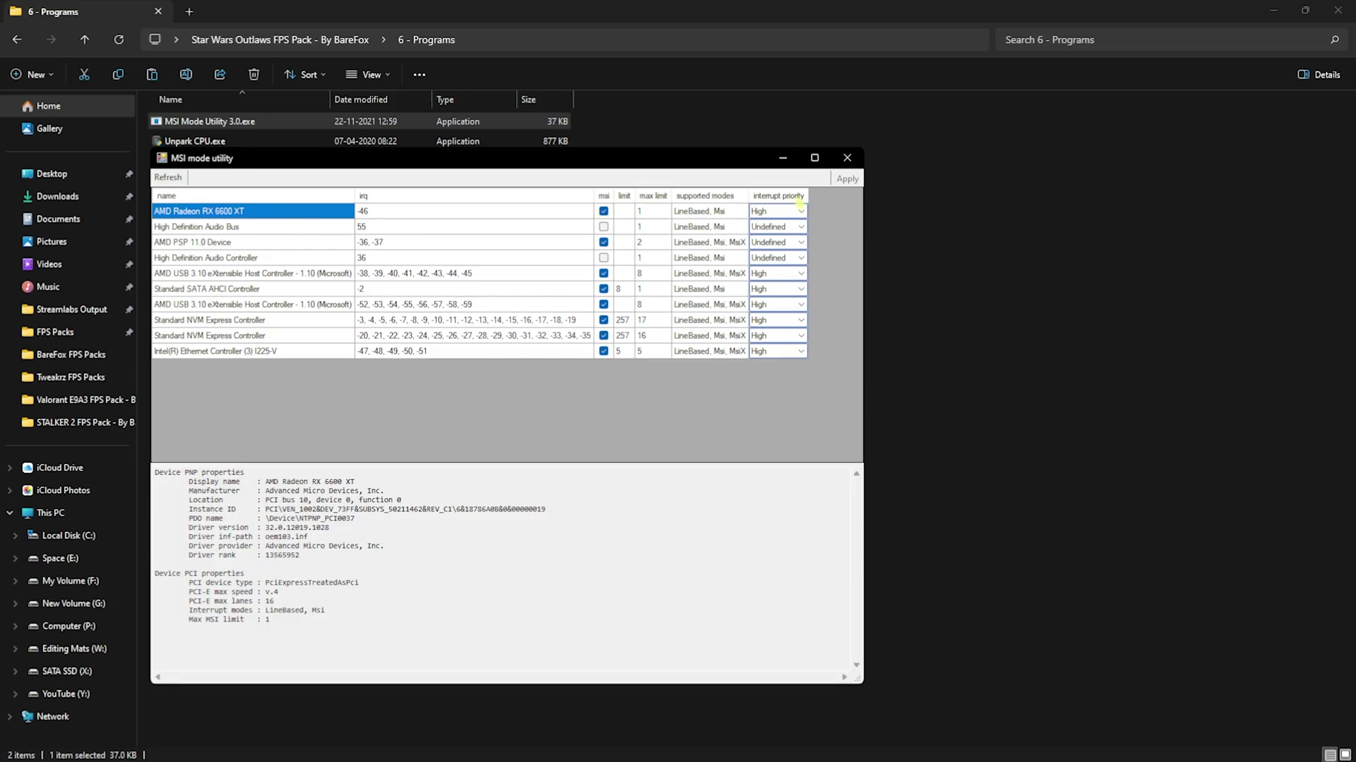
- Set the interrupt priority of the AMD Radeon RX 6600 XT to High and close the MSI mode utility
click(804, 214)
click(790, 248)
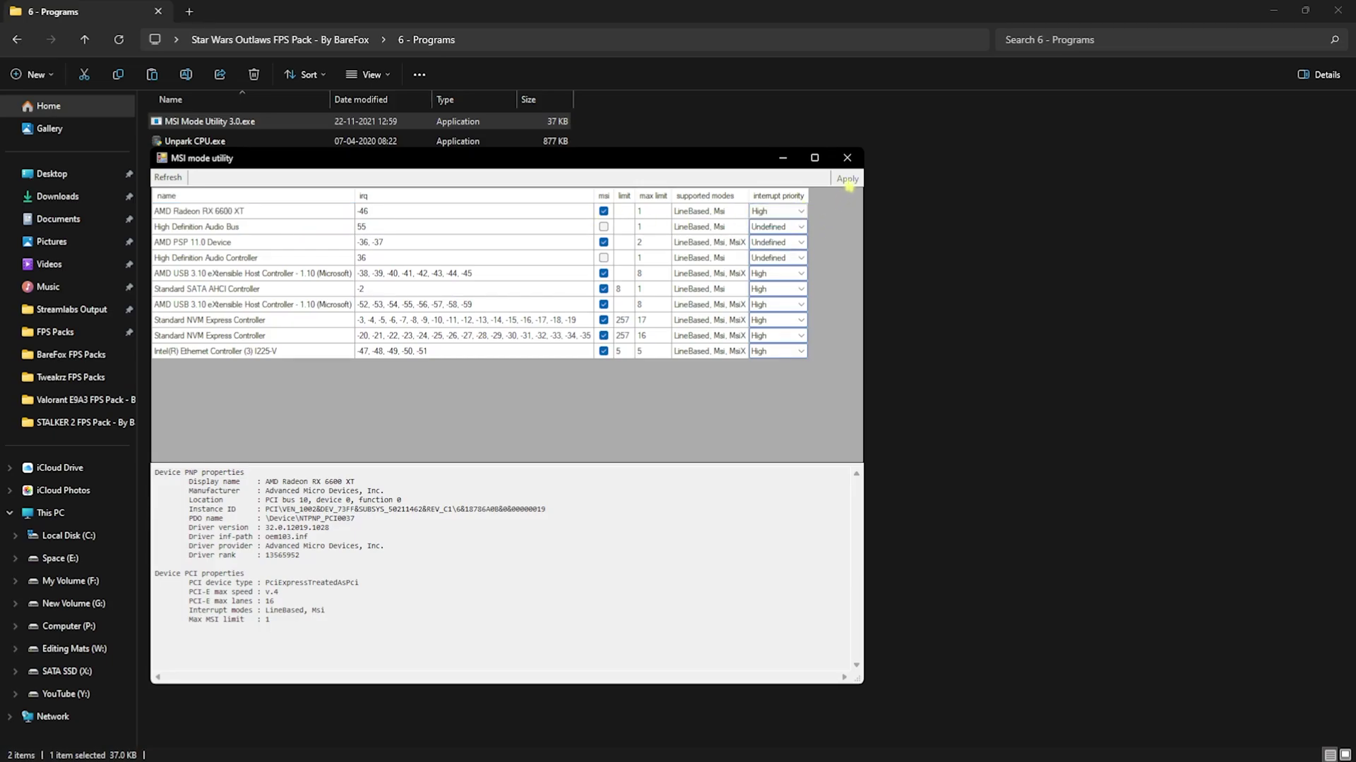
click(849, 159)
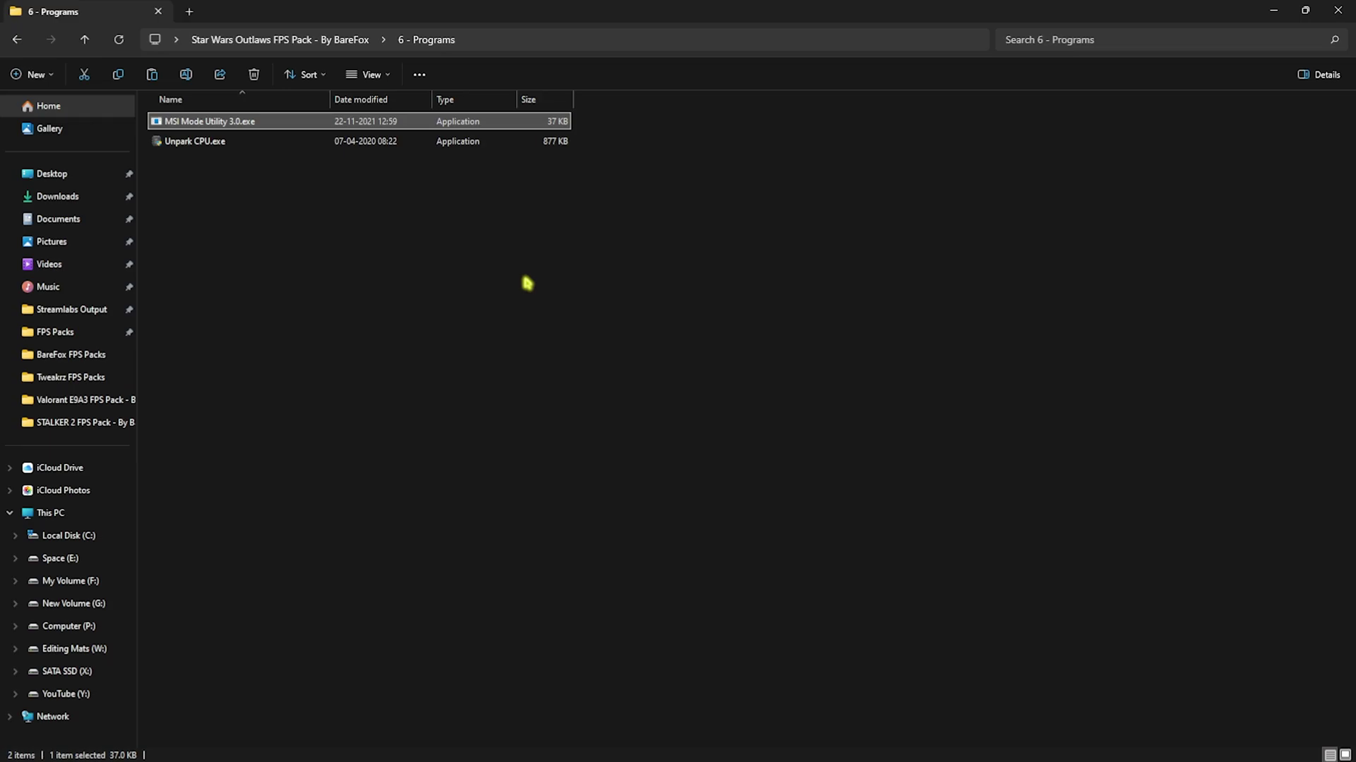
- Run Unpark CPU.exe, apply a core parking index of 100% with all cores unparked, and close the program and the folder
double_click(185, 141)
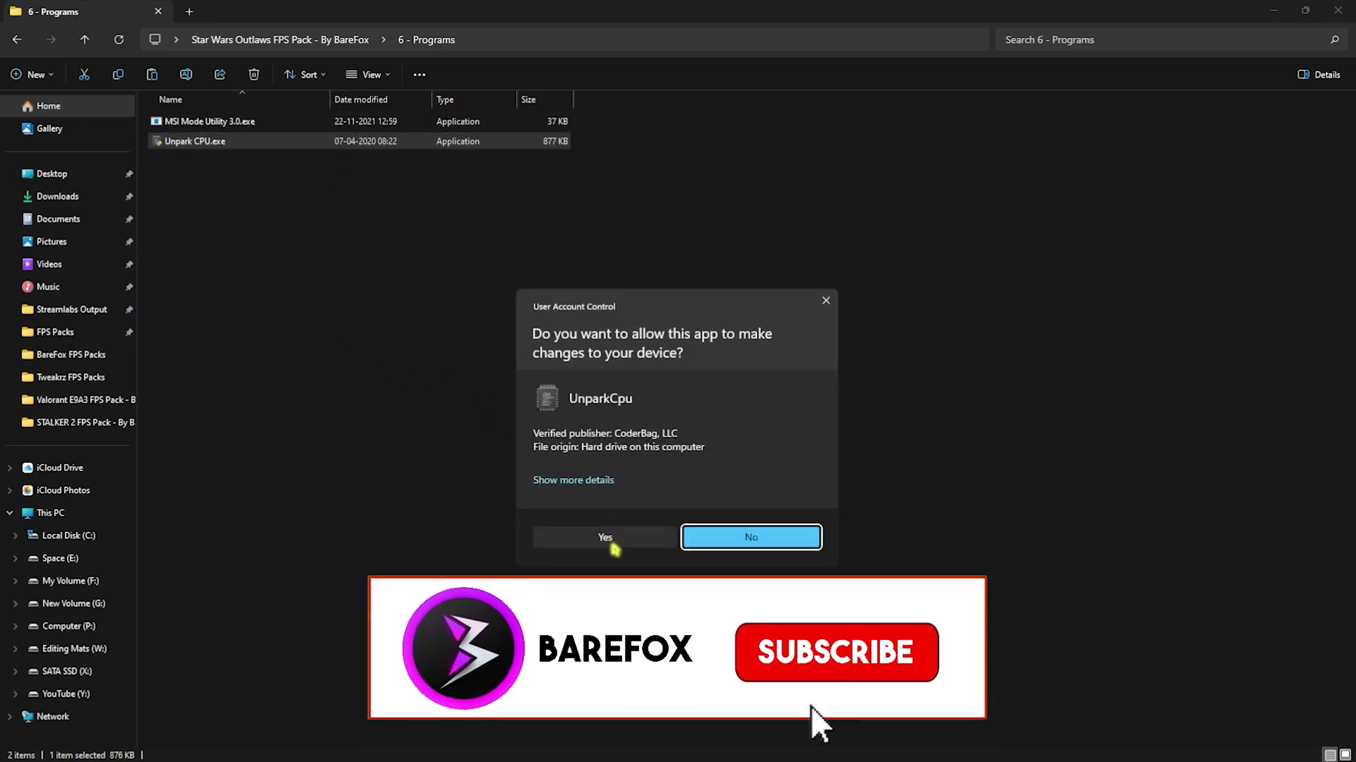
key(alt+y)
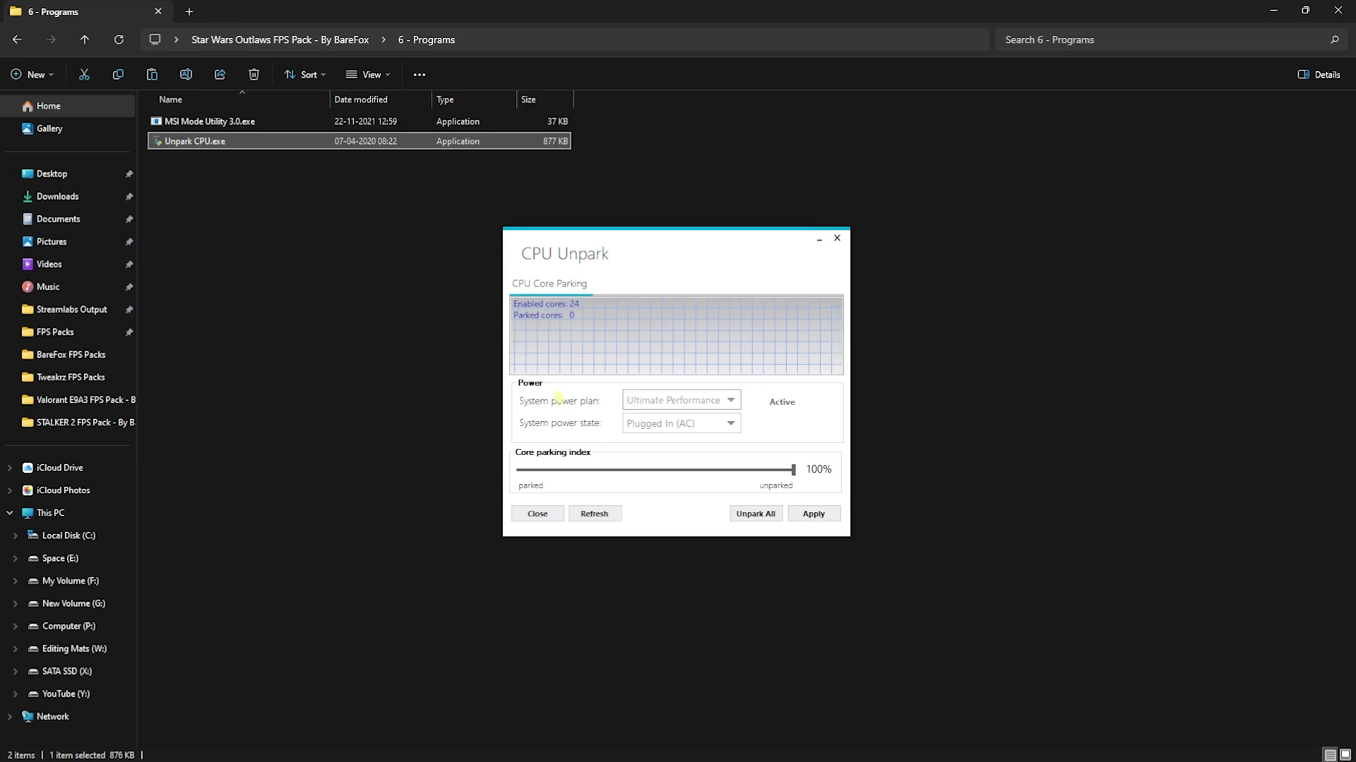
drag(554, 470, 794, 470)
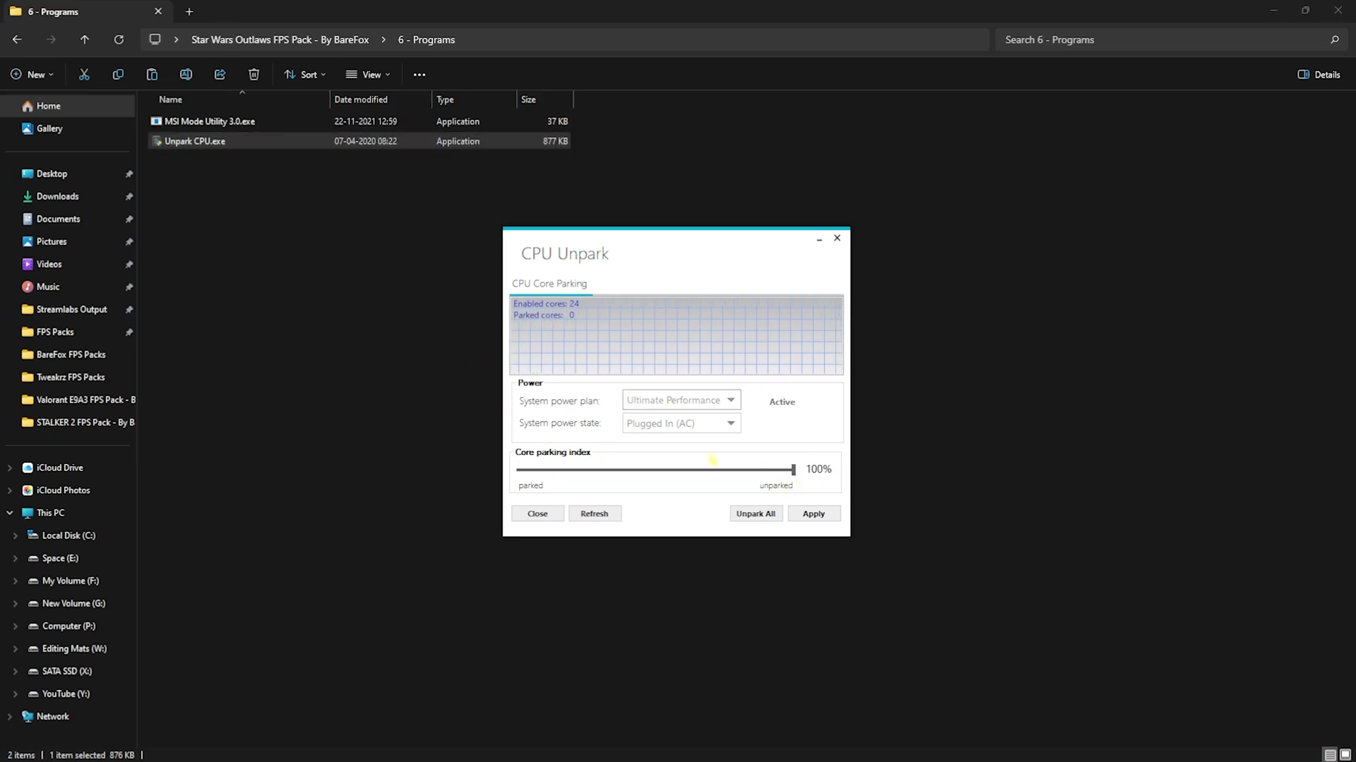
click(806, 511)
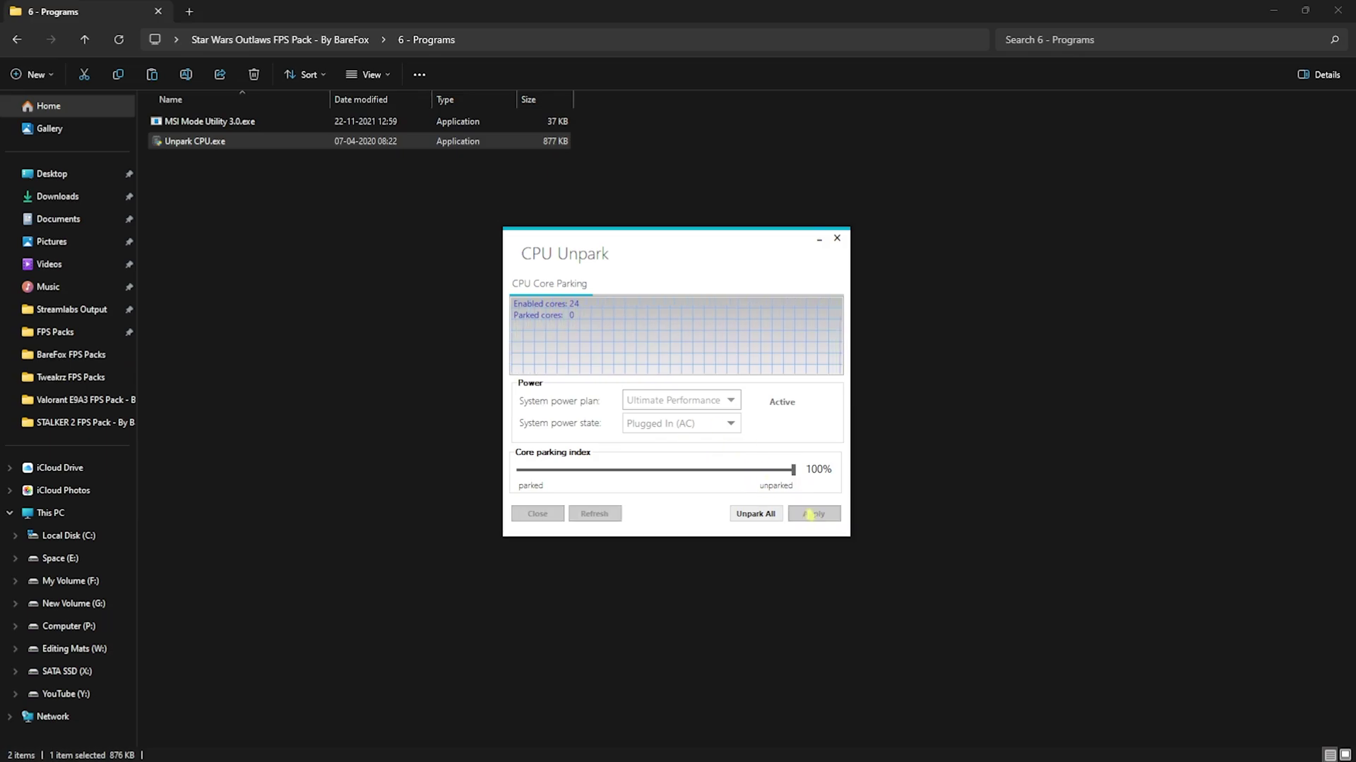
click(787, 426)
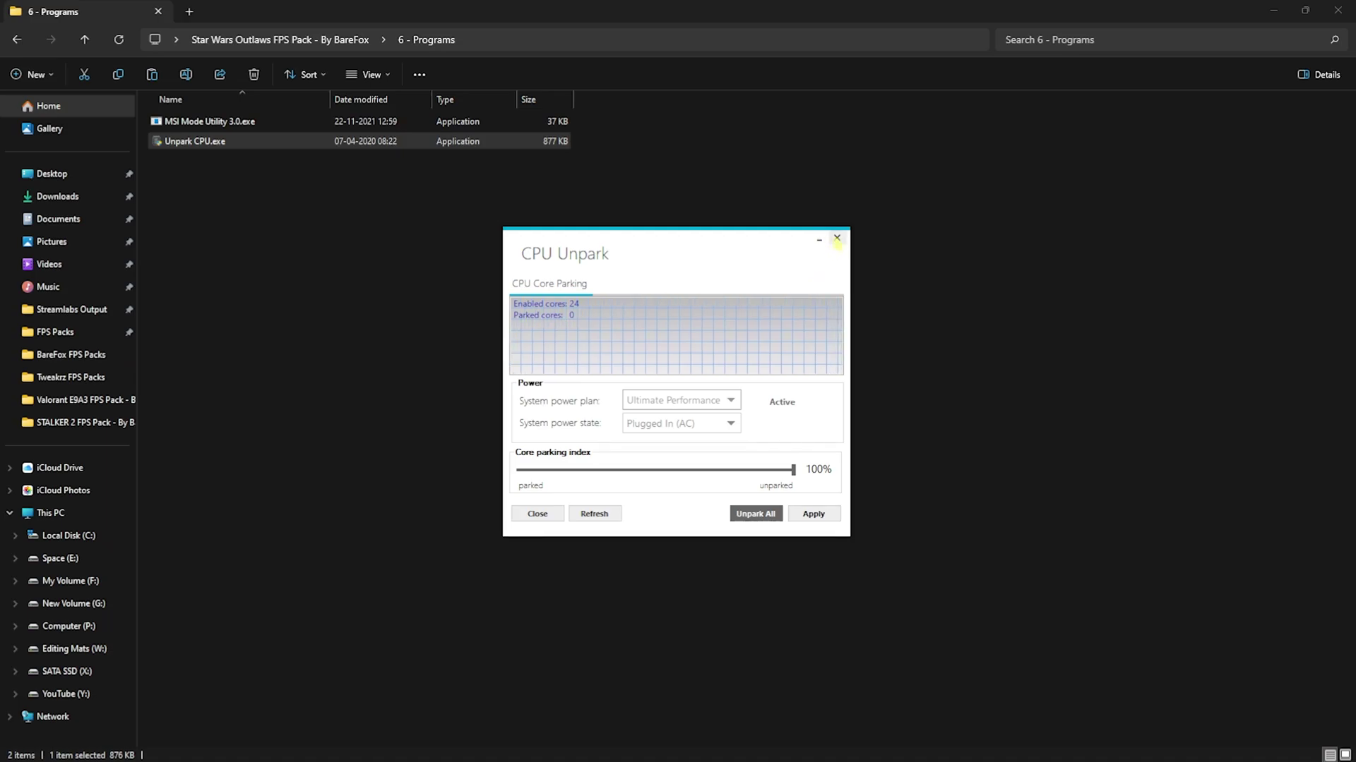
click(837, 240)
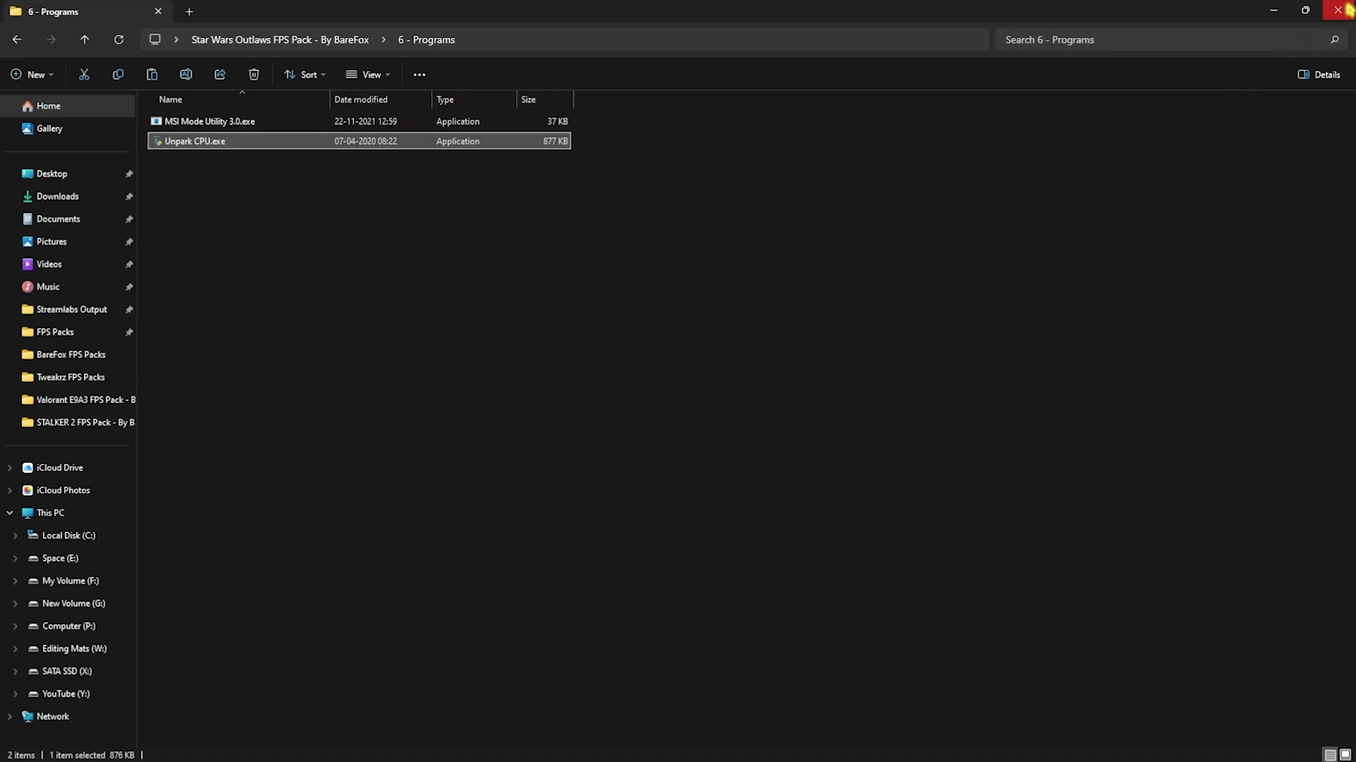
click(1345, 10)
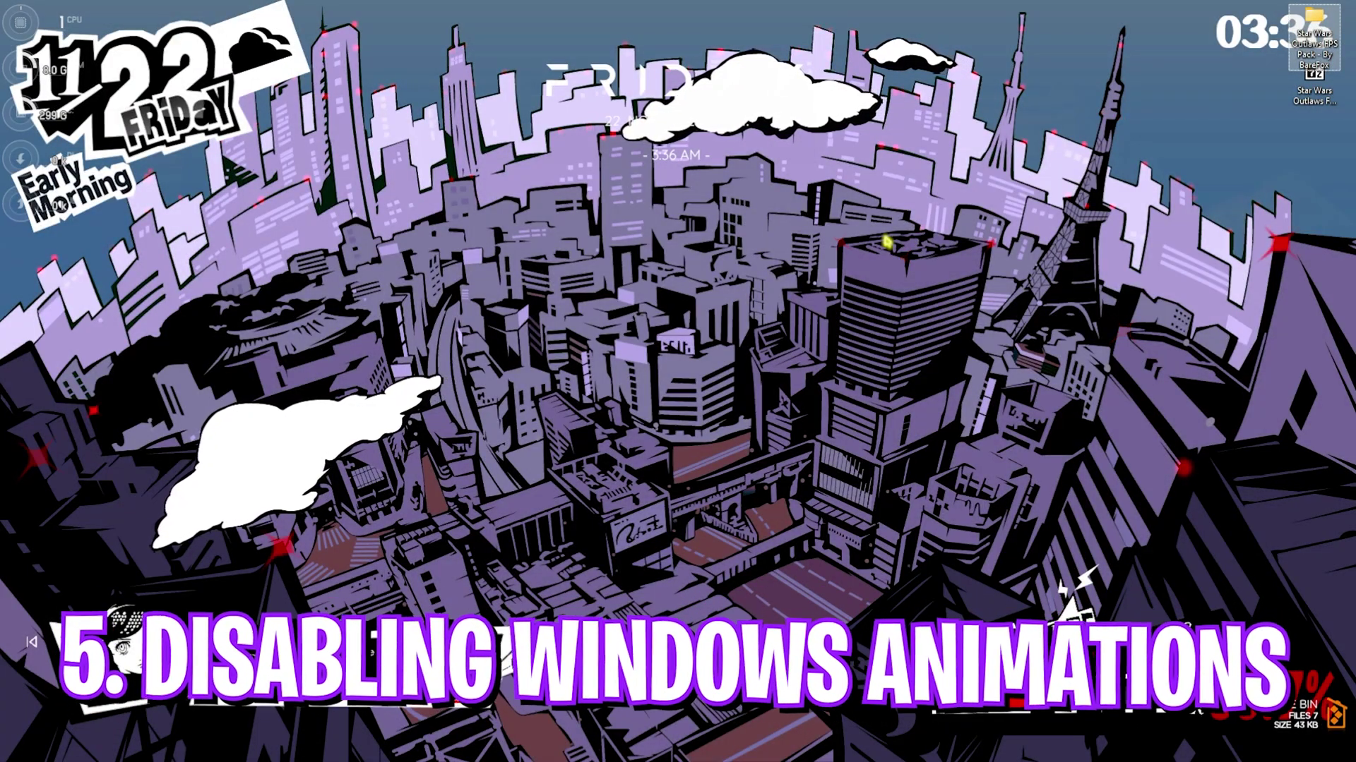
- Search Windows for "adjust th" and open the Performance Options for visual effects
key(super)
text(a)
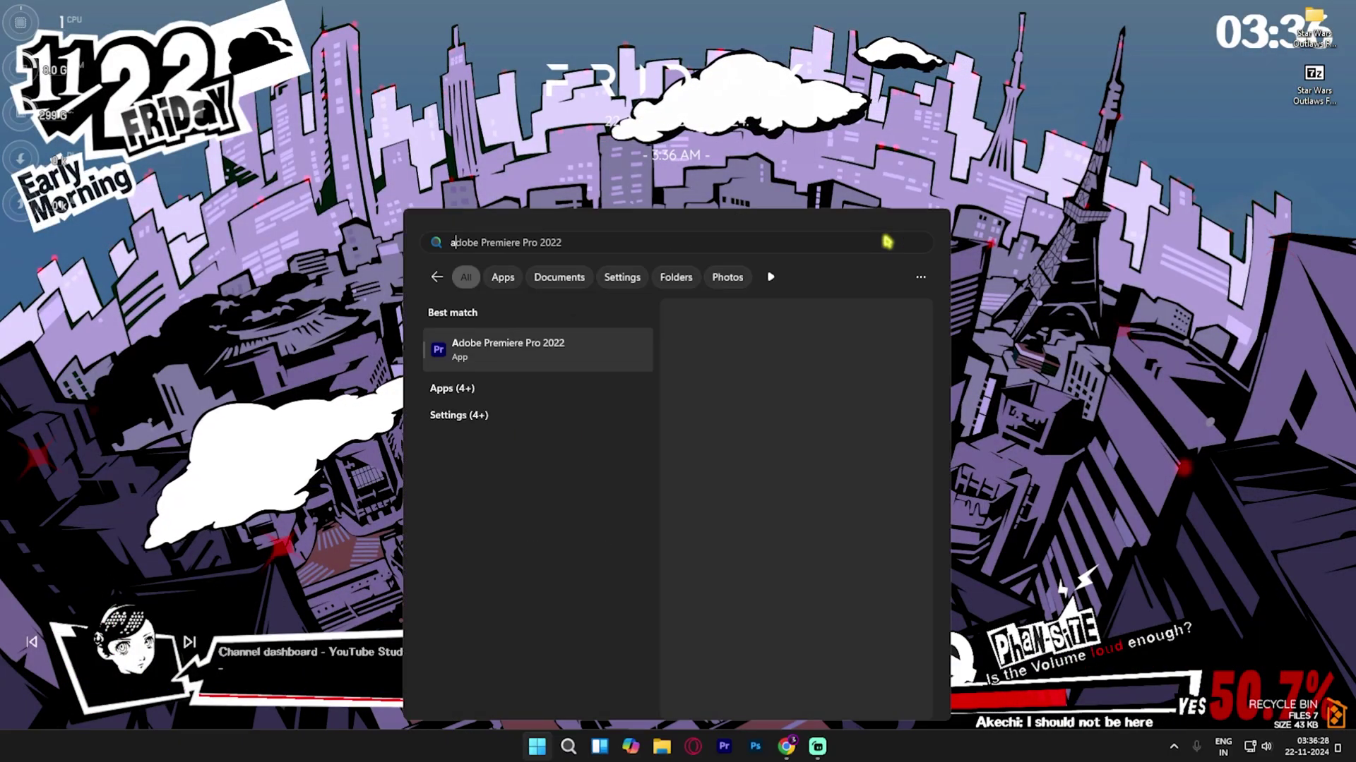
text(djust th)
key(Return)
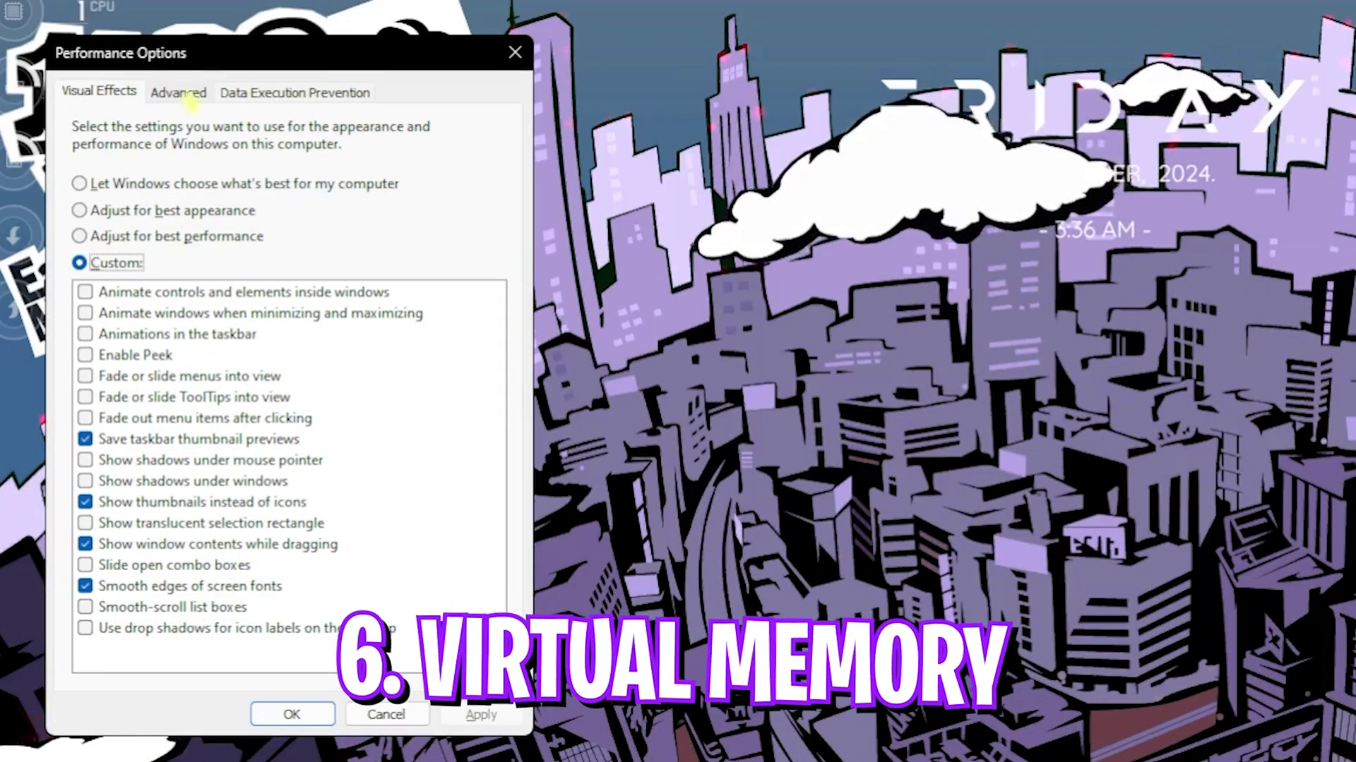
- Open the Virtual Memory settings from the advanced Performance Options and select the initial size value of drive C:
click(178, 98)
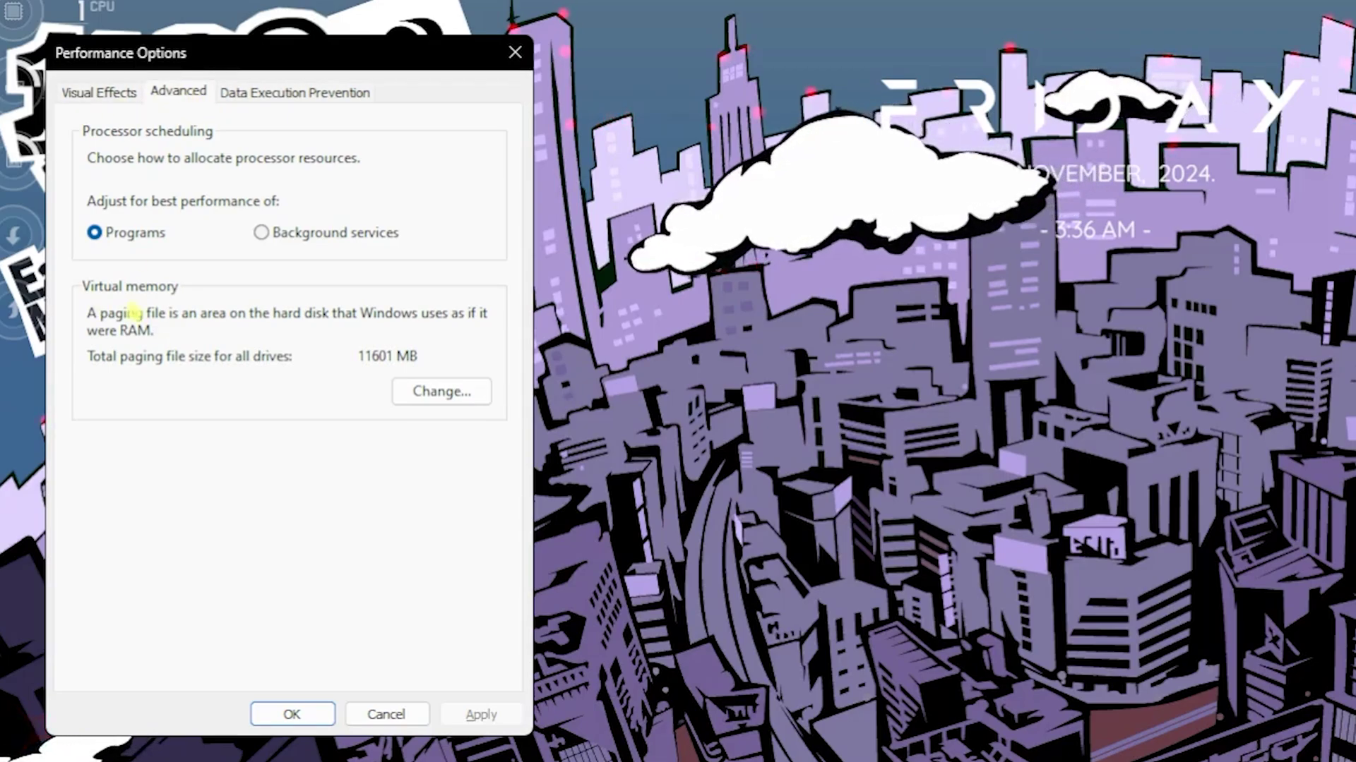
click(442, 391)
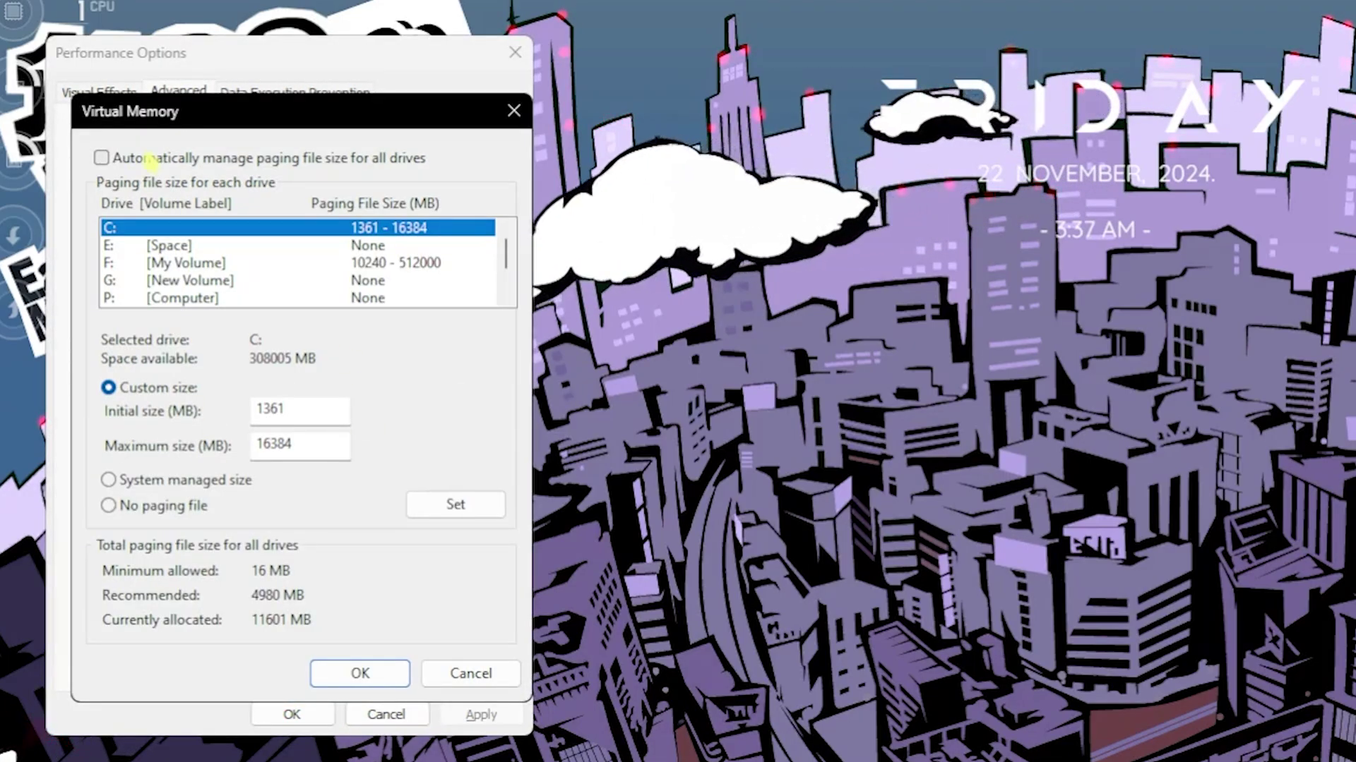
drag(303, 409, 222, 409)
- Switch to Calculator and multiply 32 by 1024 to convert the RAM size to megabytes
key(super)
text(calculator)
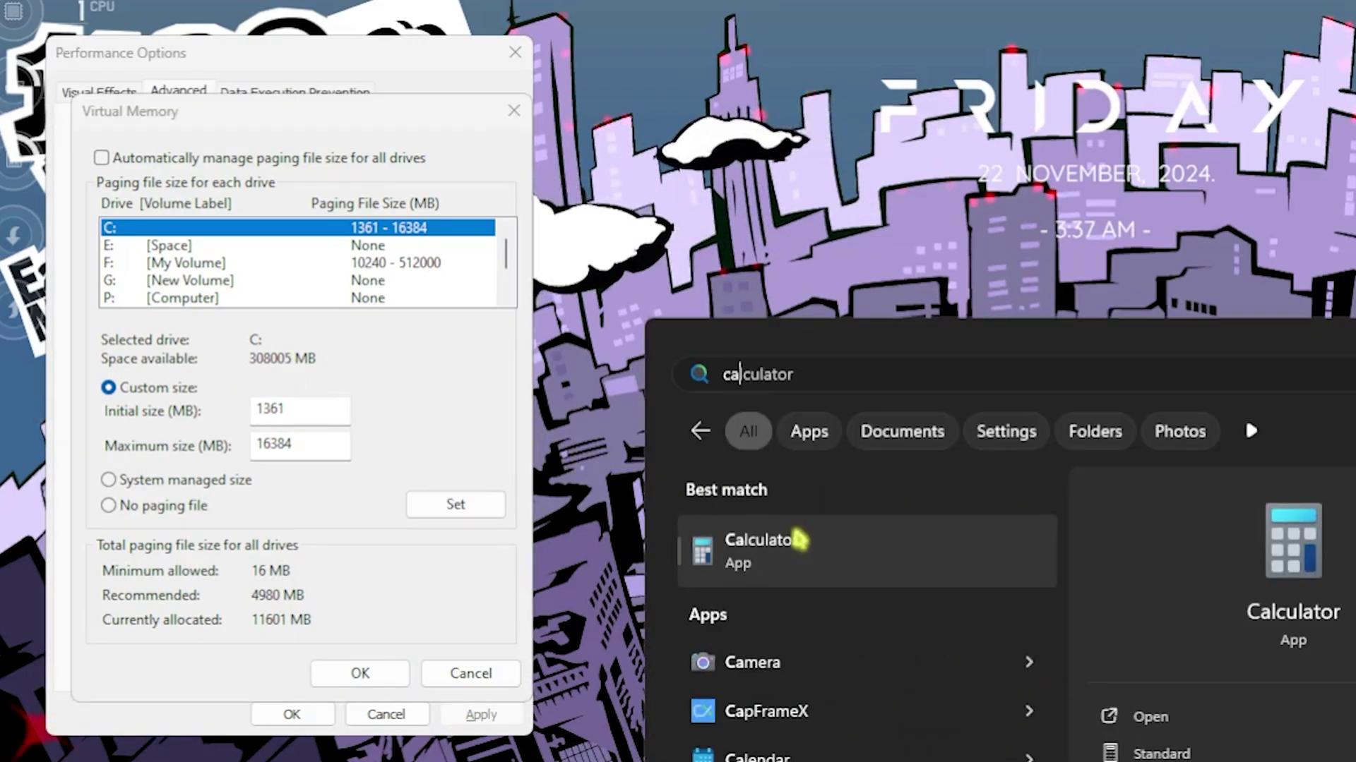
click(802, 547)
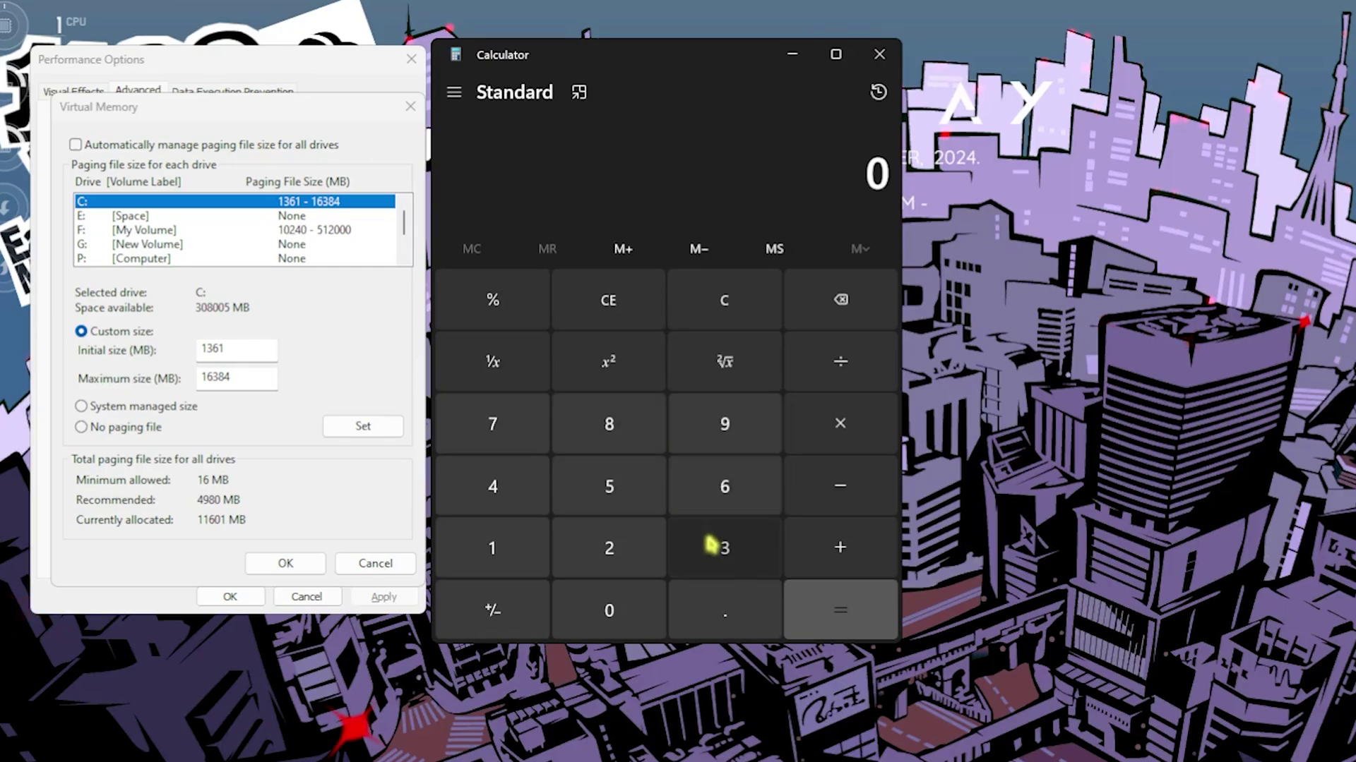
click(724, 548)
click(609, 548)
click(841, 424)
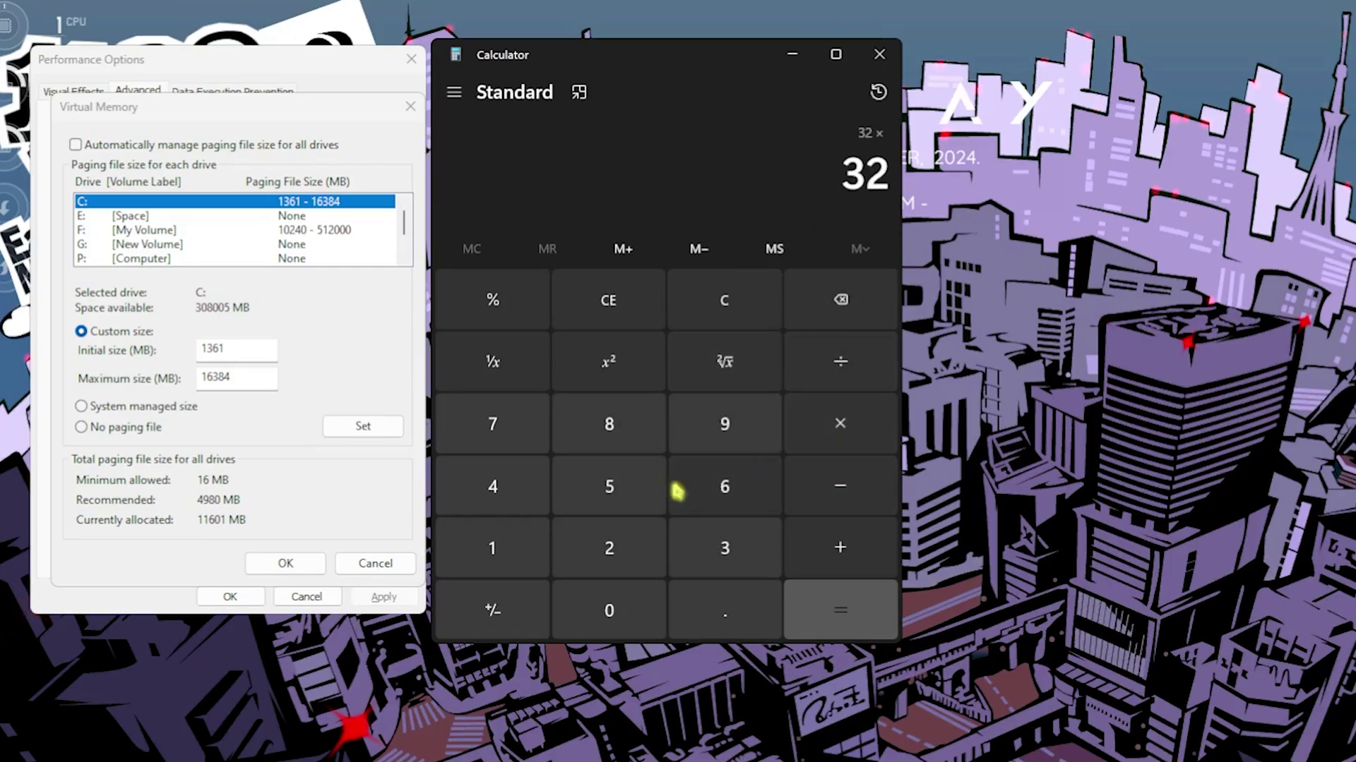
click(493, 548)
click(609, 610)
click(608, 548)
click(493, 486)
key(Return)
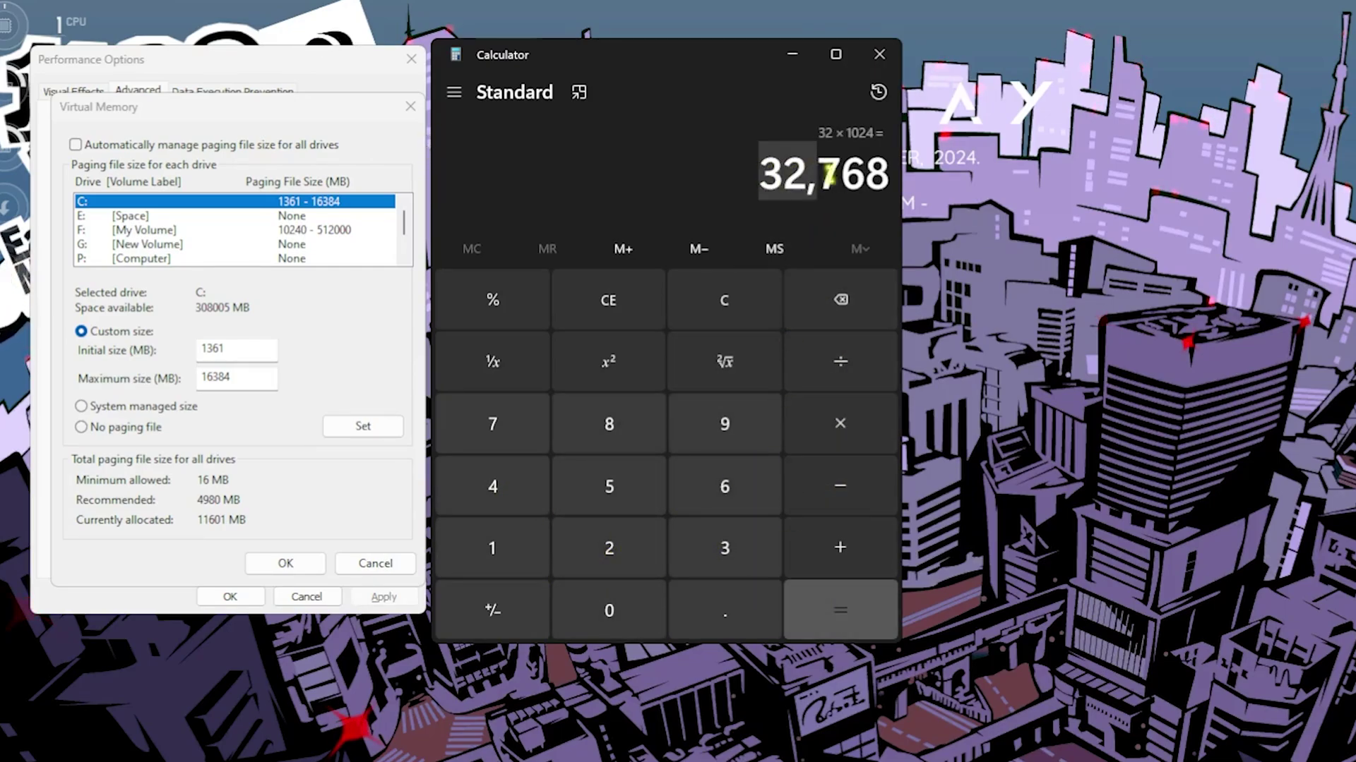
- Divide the calculated RAM size by 2 in Calculator
click(840, 361)
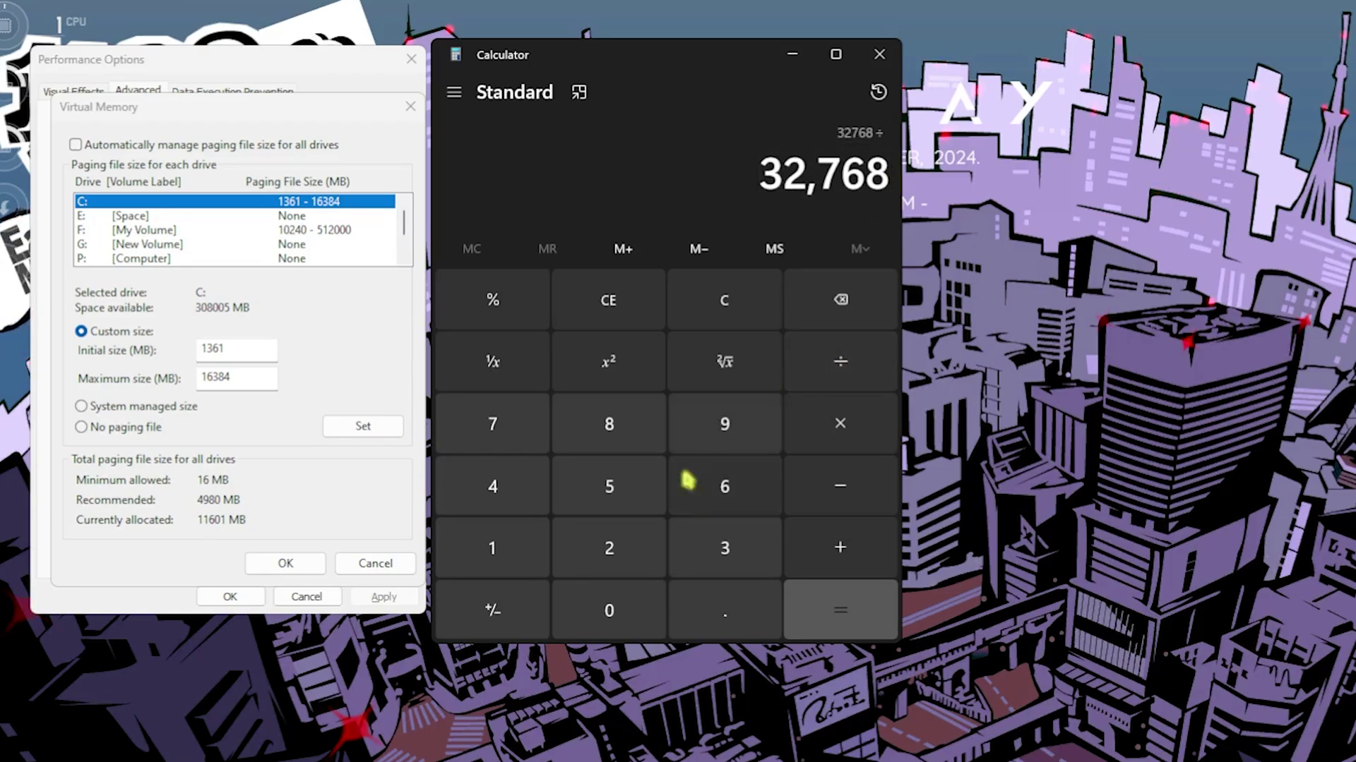
click(609, 547)
click(819, 600)
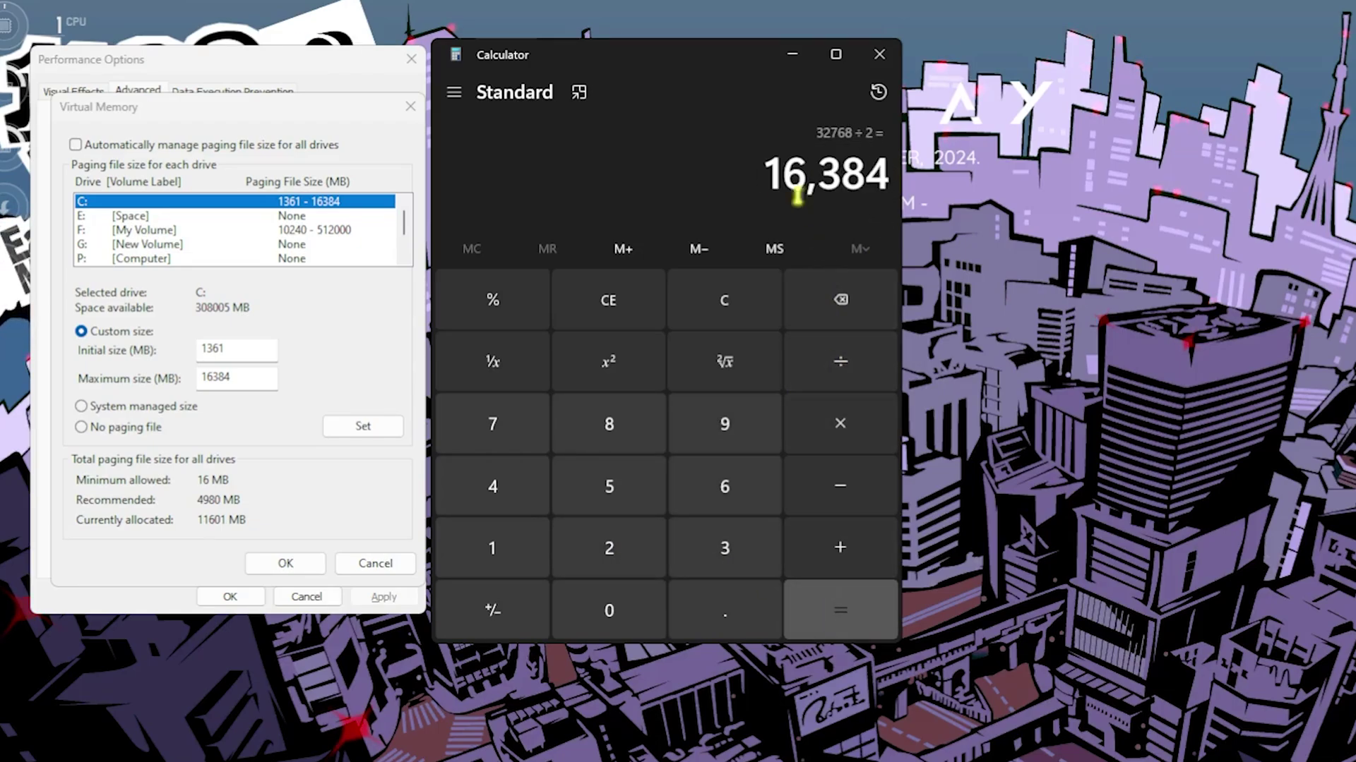
- Close Calculator and confirm the Virtual Memory settings with a custom maximum size of 16384 MB for drive C:
click(251, 377)
click(879, 54)
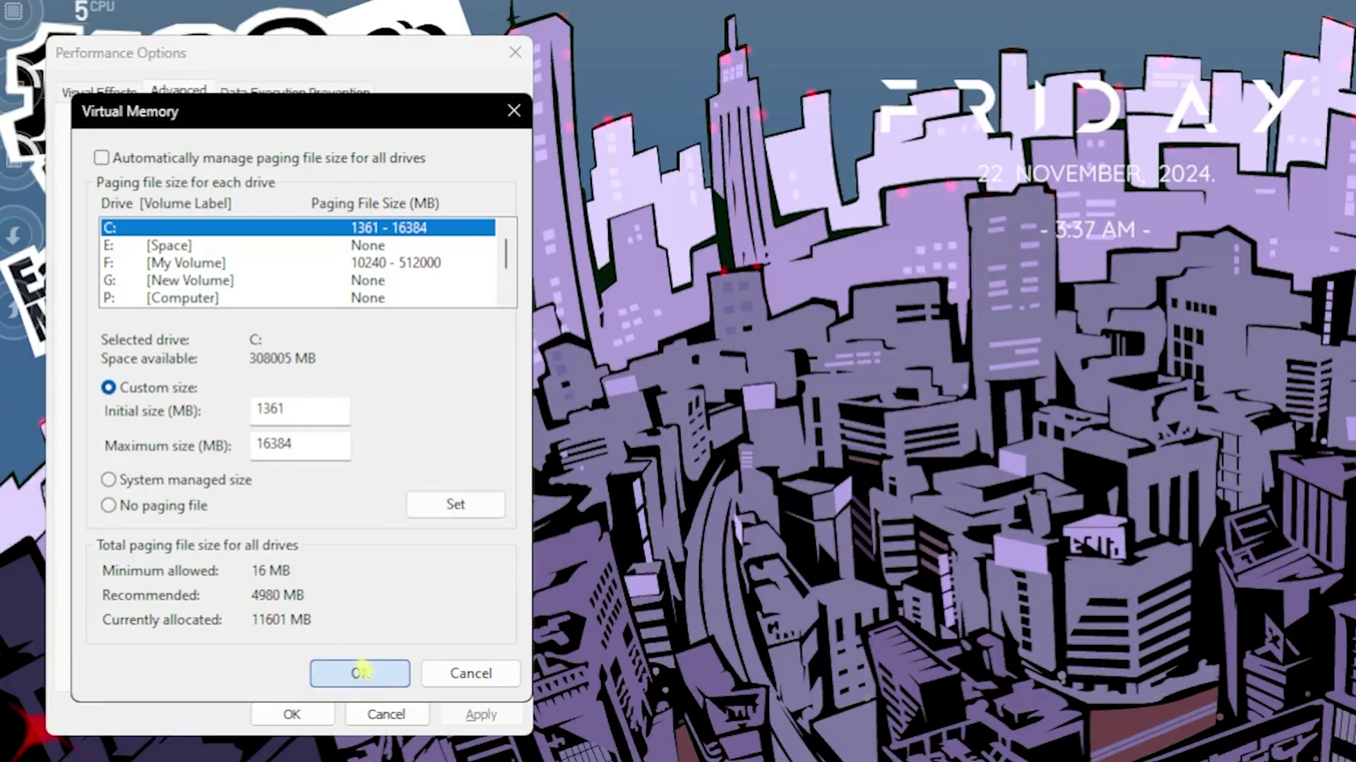
click(357, 673)
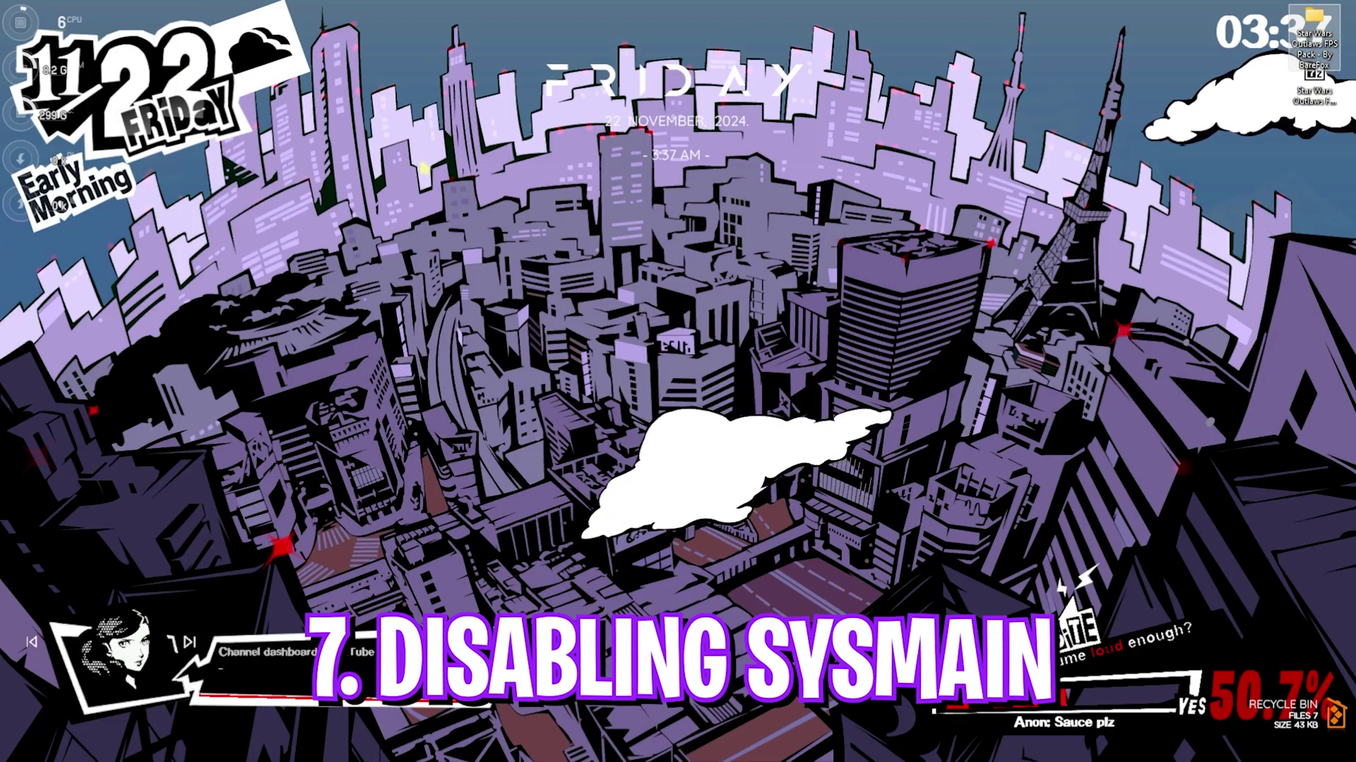
- Open the Windows Services console and select the SysMain service
key(super)
text(services)
key(Return)
click(422, 284)
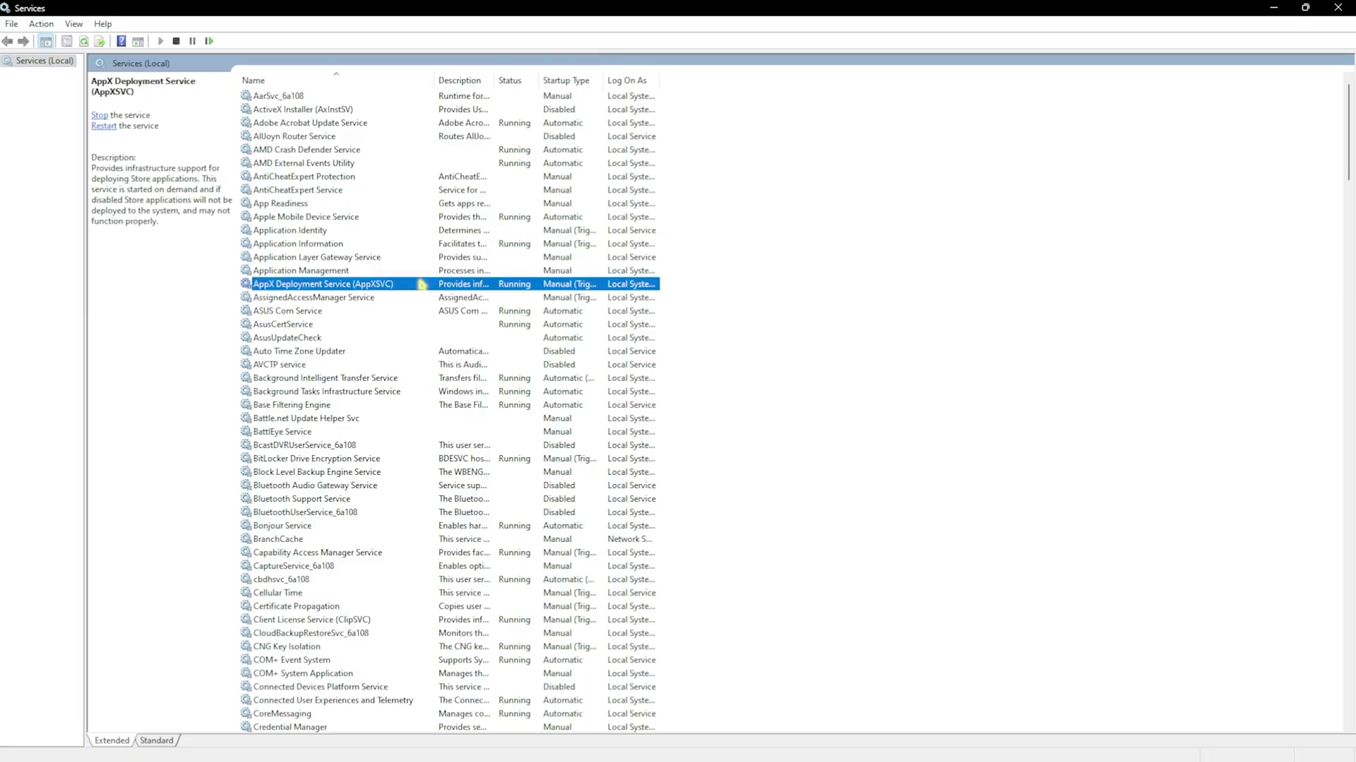
key(s)
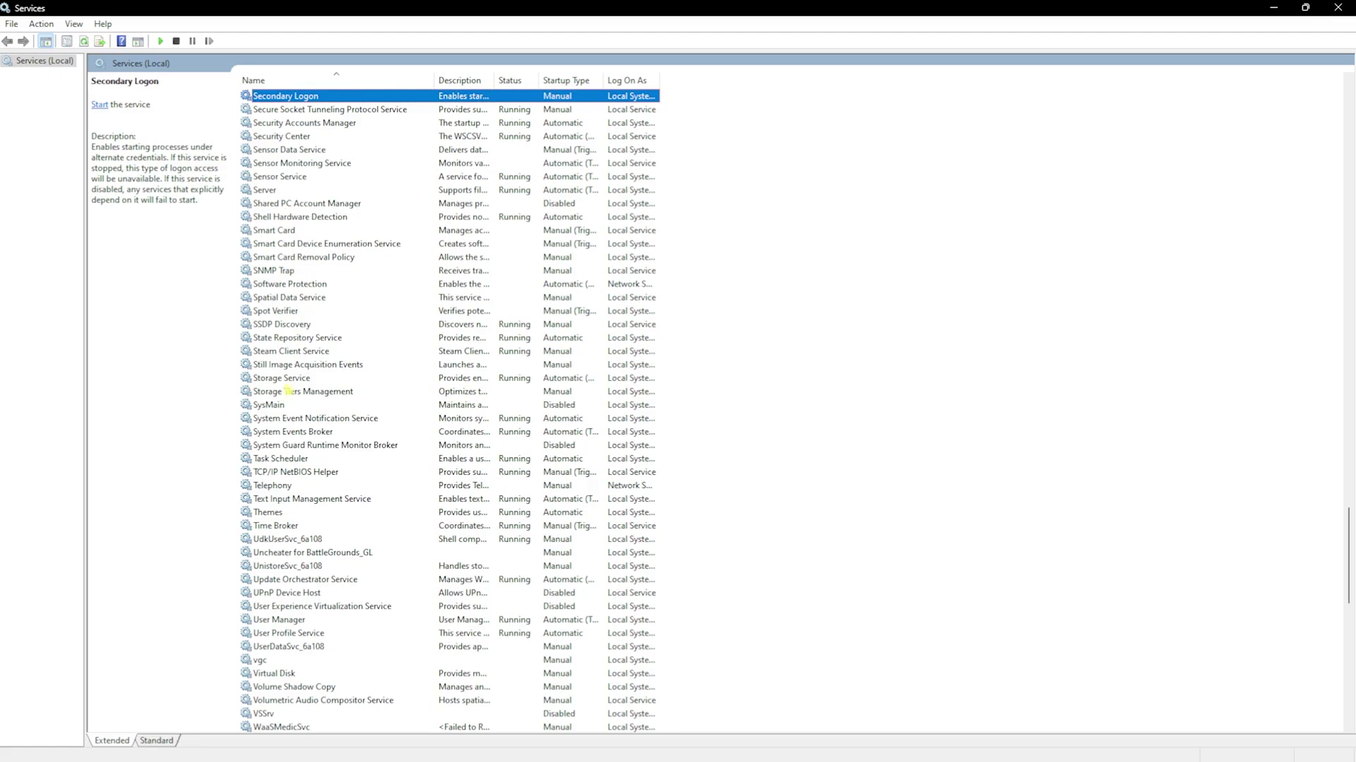
click(315, 406)
- Choose Disabled as the startup type in SysMain's properties and close the dialog
right_click(329, 413)
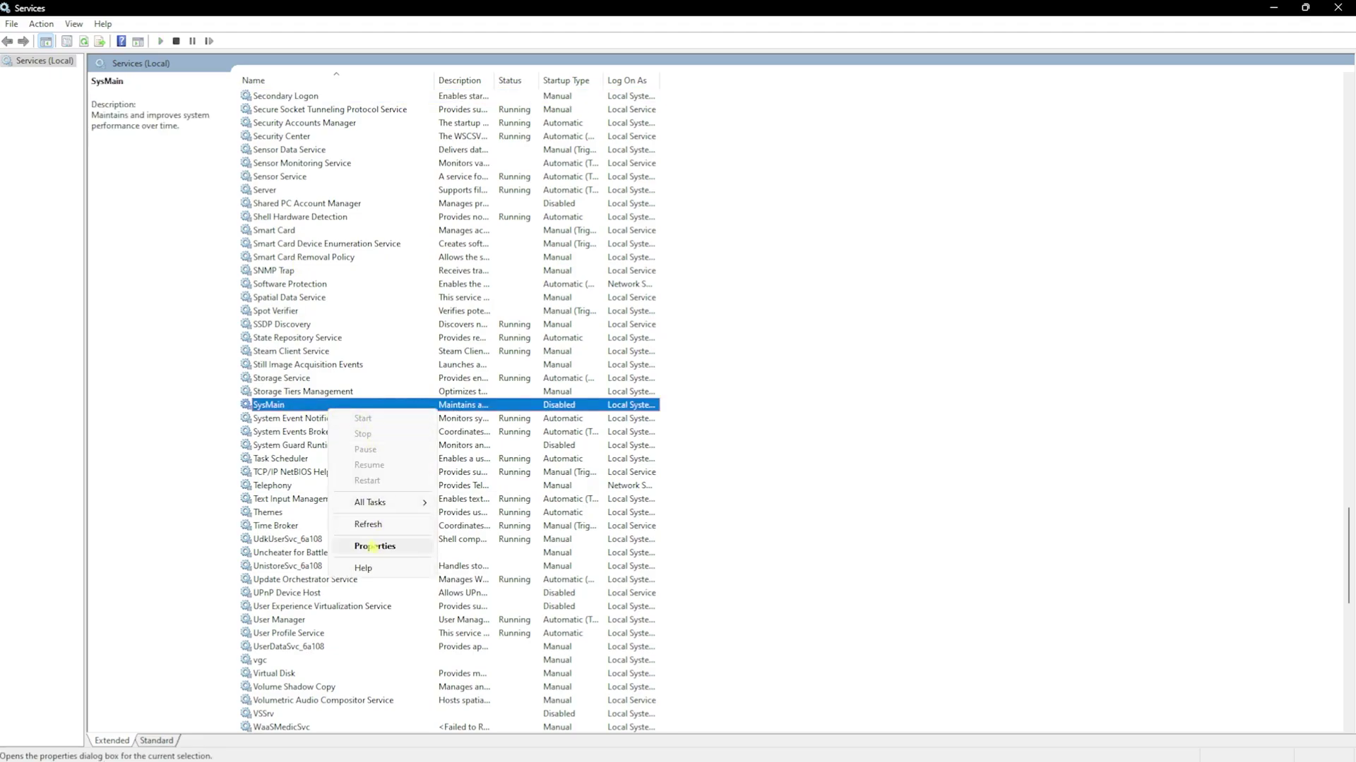
click(374, 547)
click(706, 372)
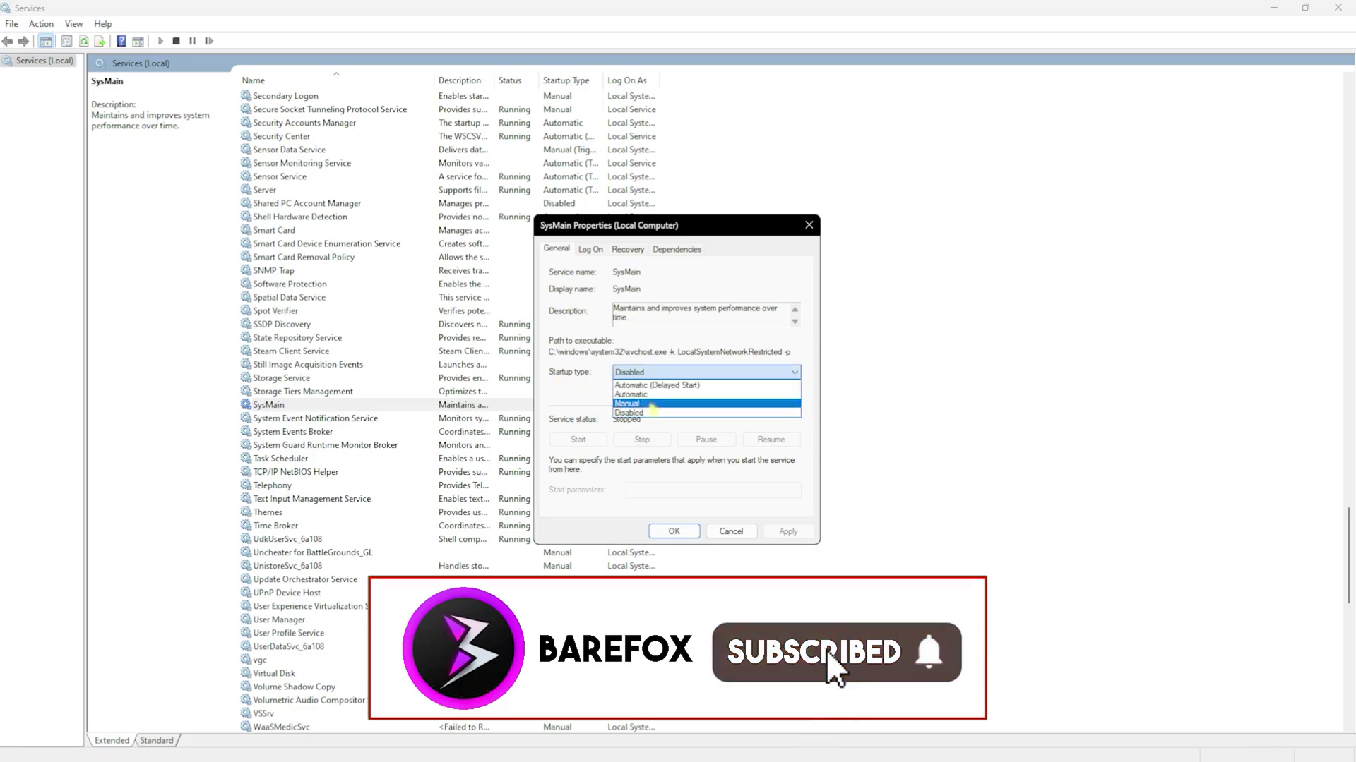
click(699, 413)
click(808, 225)
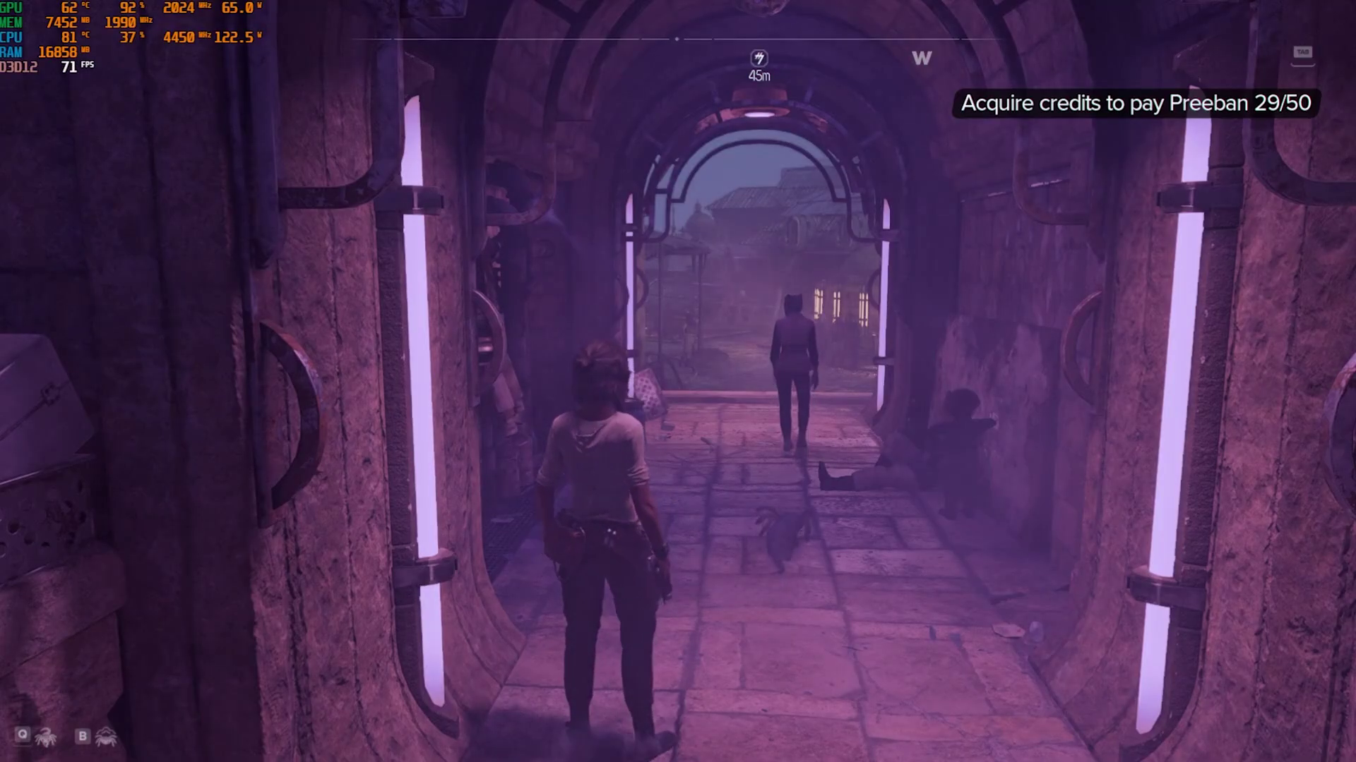
- Switch to Star Wars Outlaws and open its Video settings to examine the display and upscaling options
key(Escape)
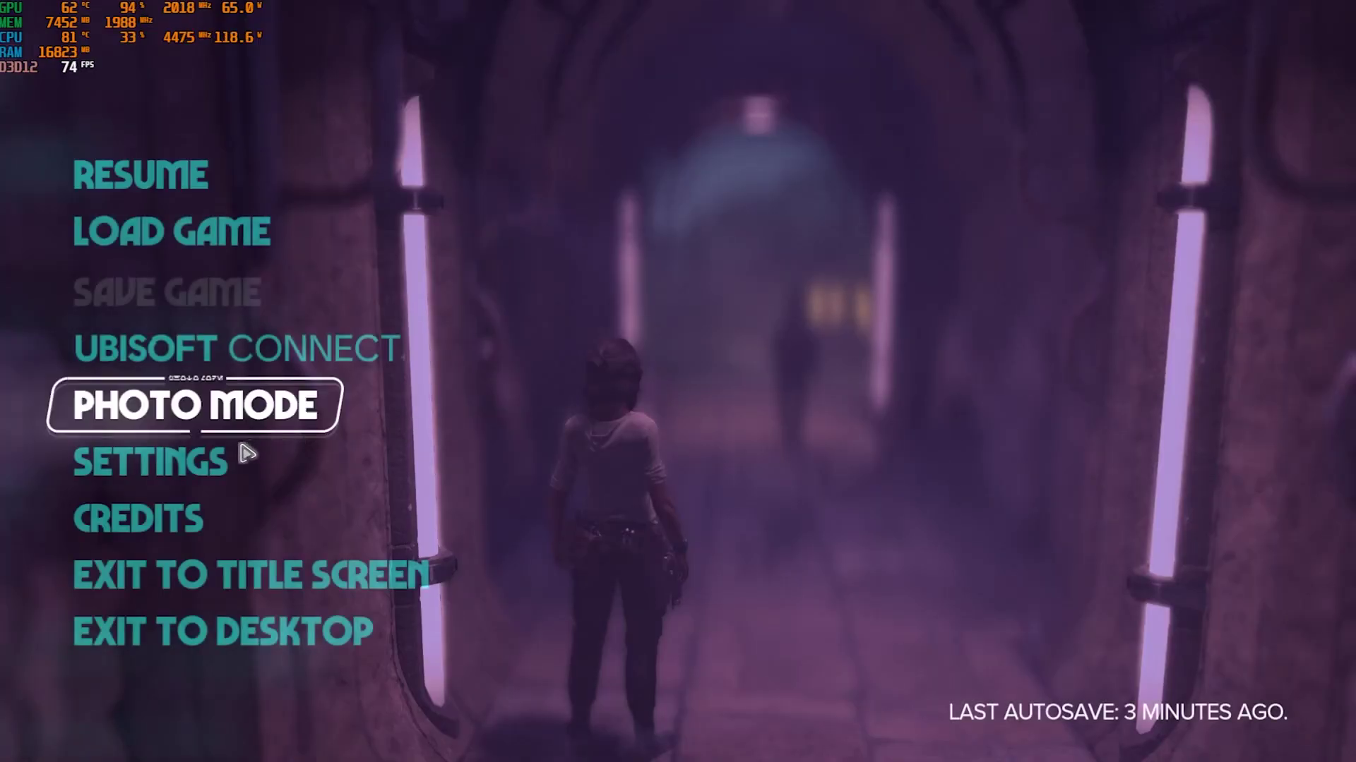
click(233, 460)
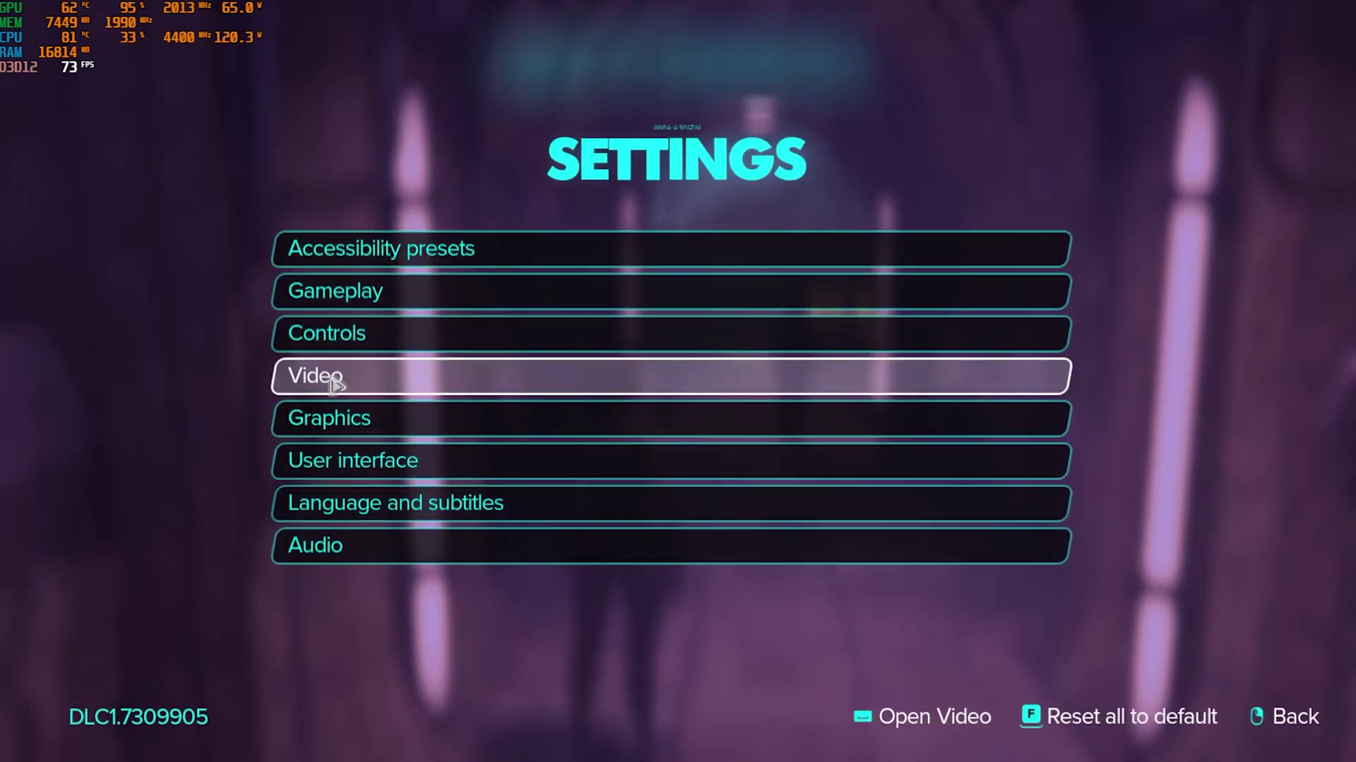
click(338, 377)
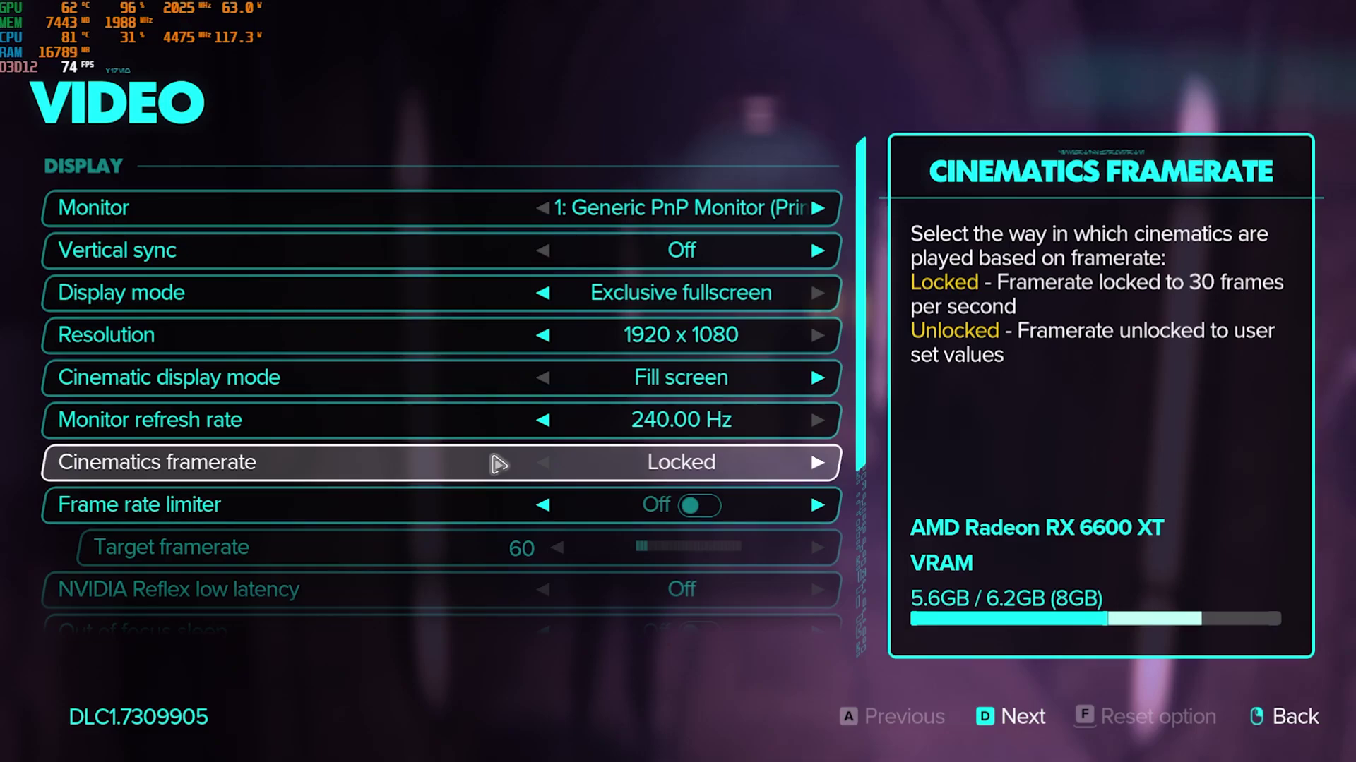
scroll(499, 463, down, 3)
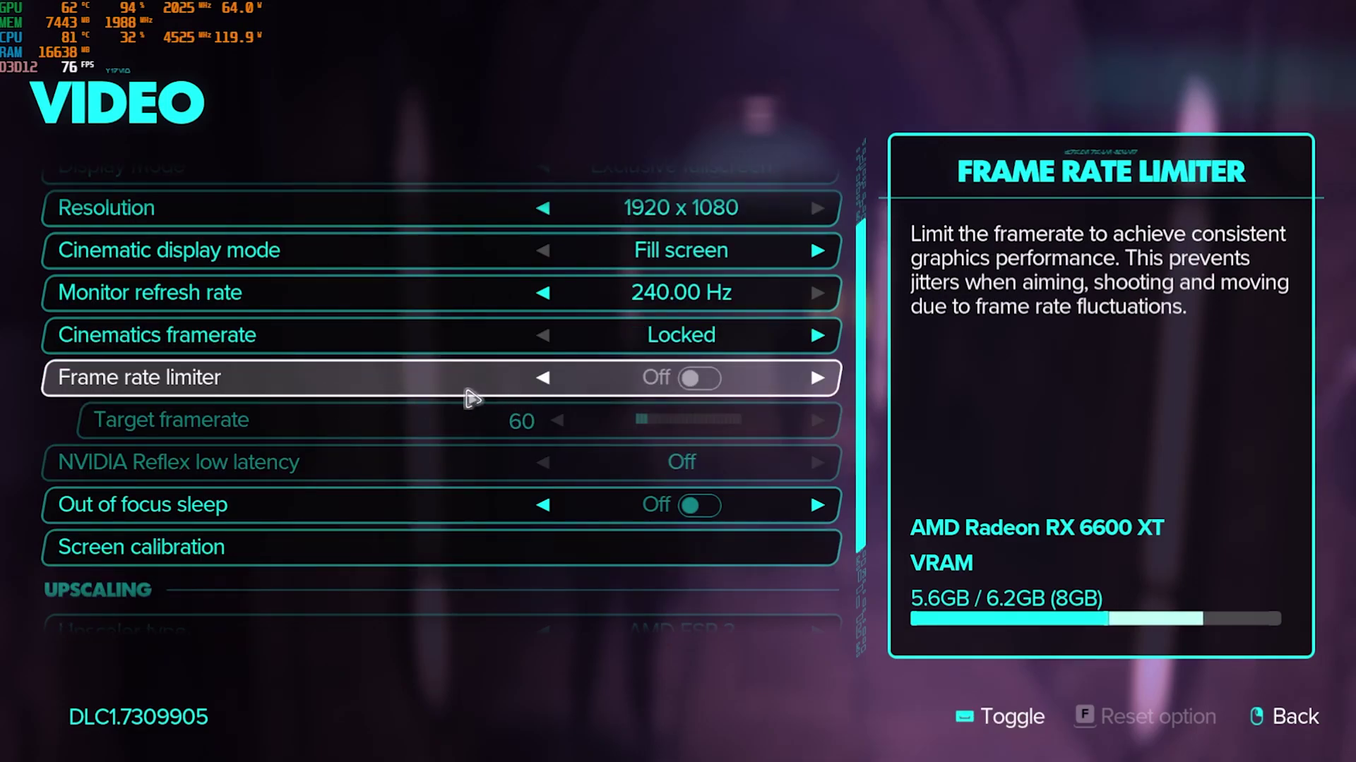
scroll(296, 421, down, 1)
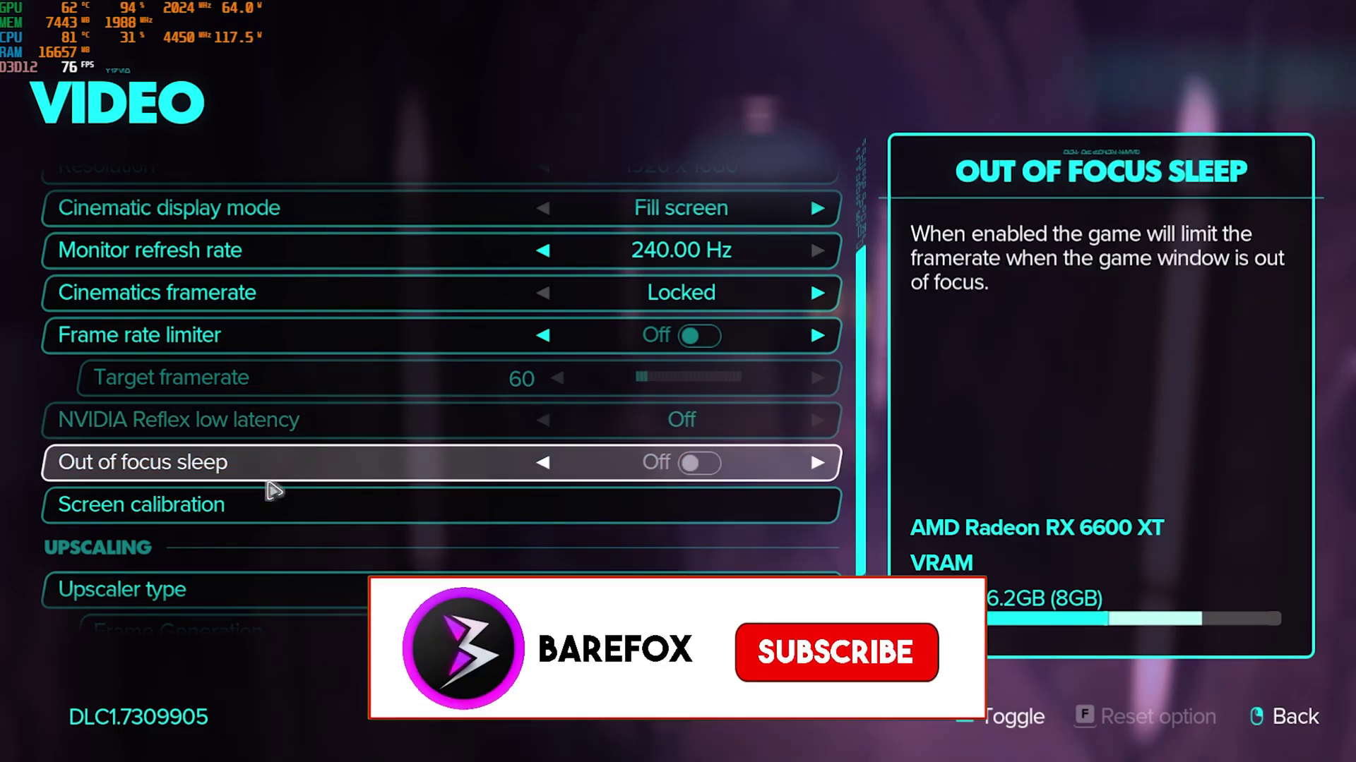
scroll(266, 499, down, 3)
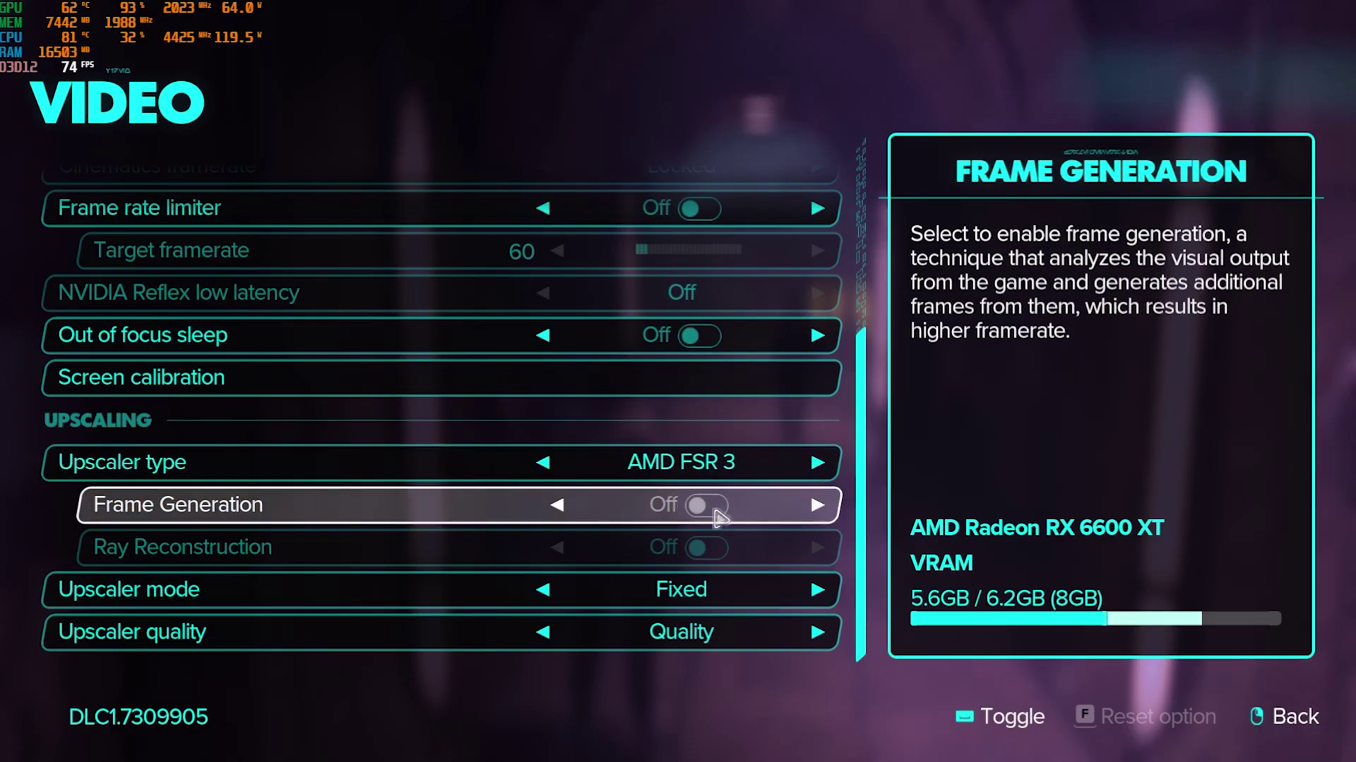
- Try enabling Frame Generation for the AMD FSR 3 upscaler and switch it back off
click(818, 505)
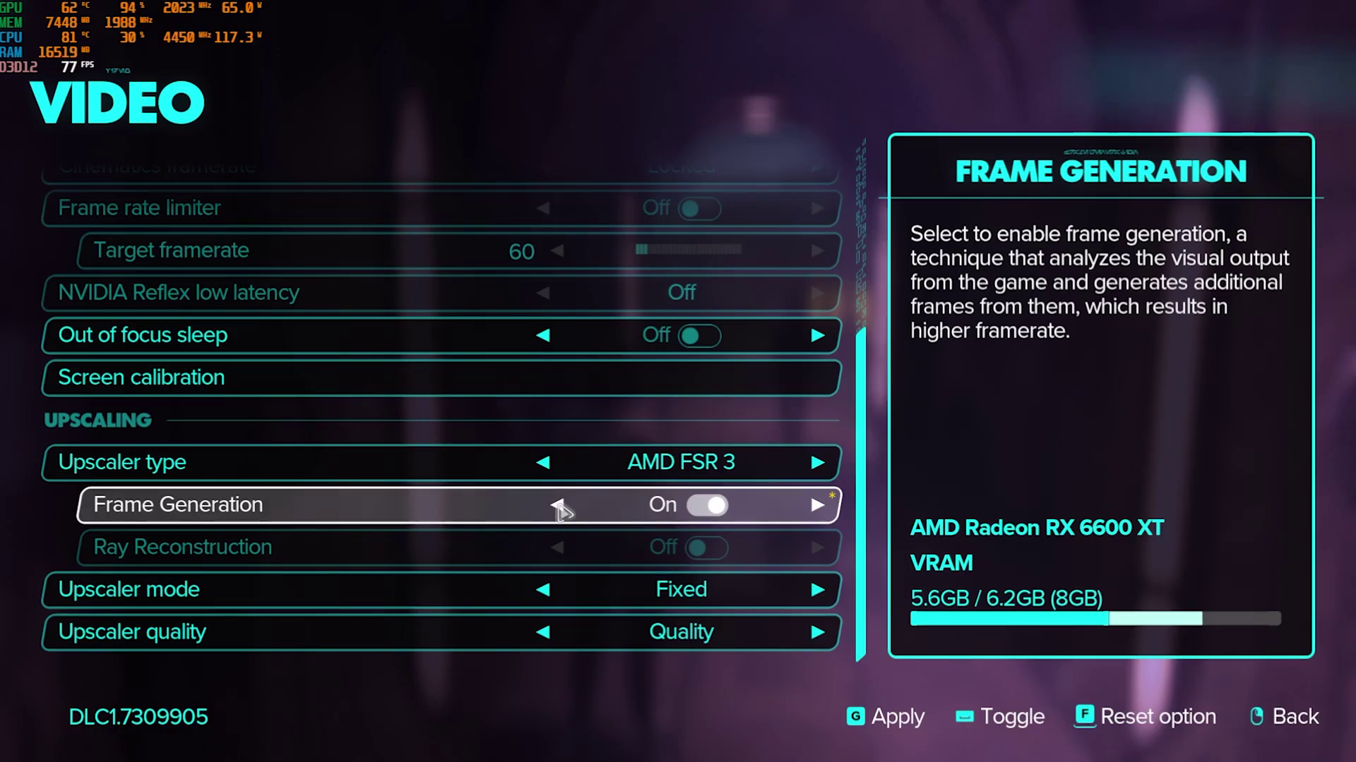
click(557, 506)
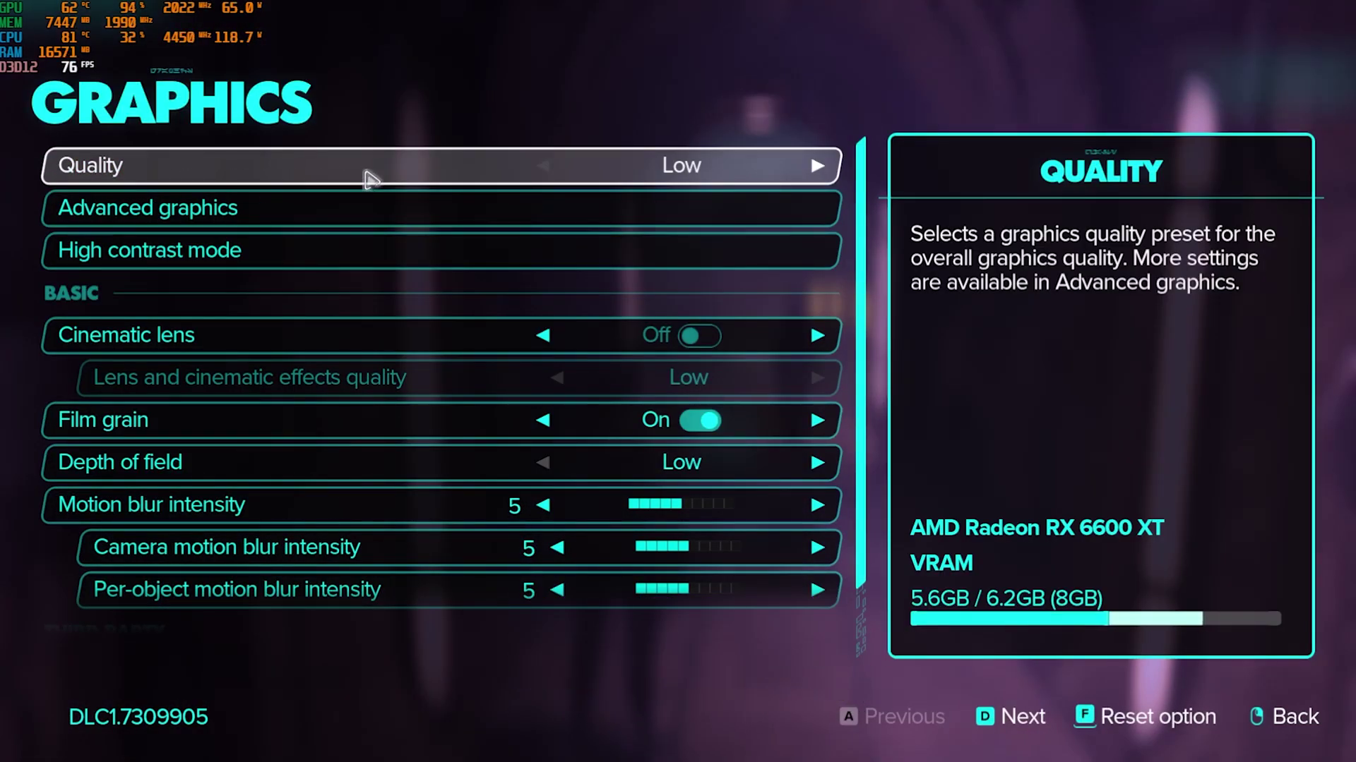
- Turn off Fog blur in the Advanced graphics settings, apply the change and return to the Graphics settings
click(172, 215)
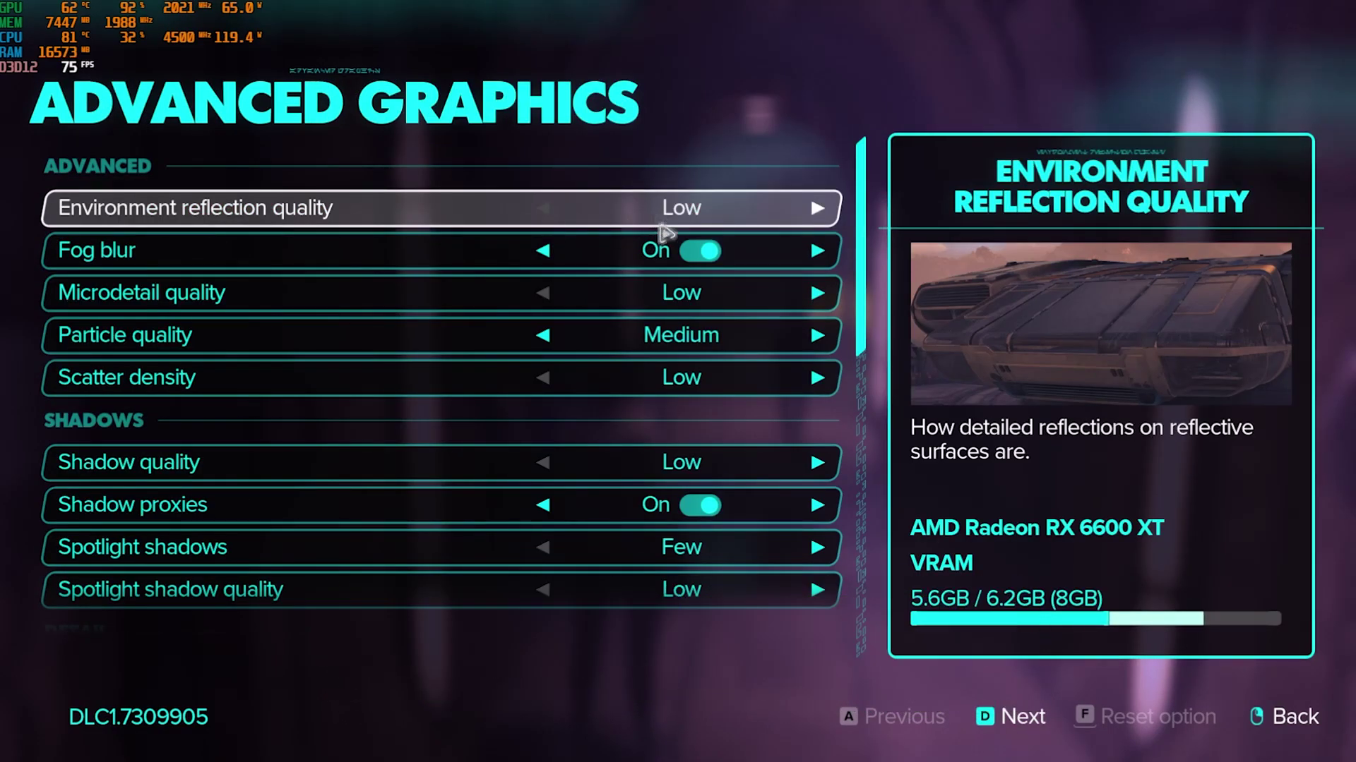
click(706, 253)
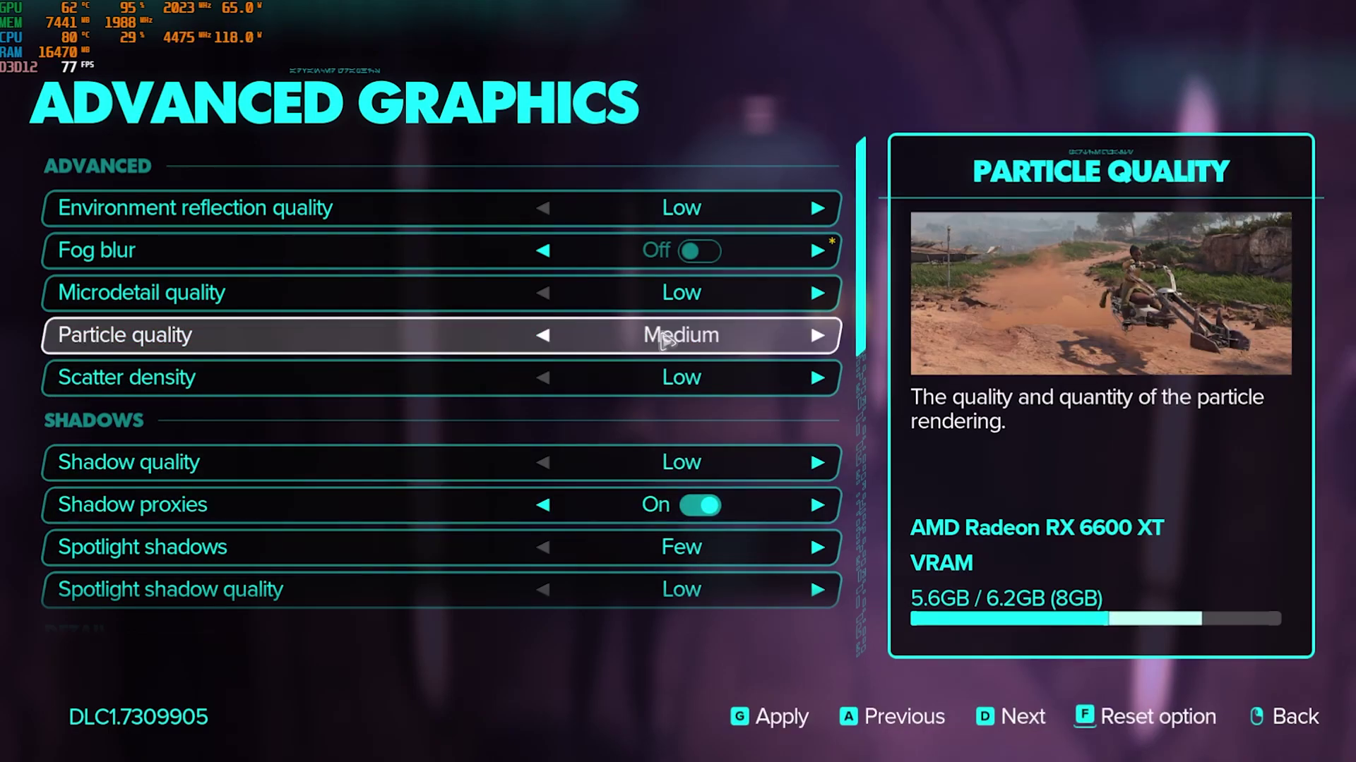
scroll(663, 339, down, 5)
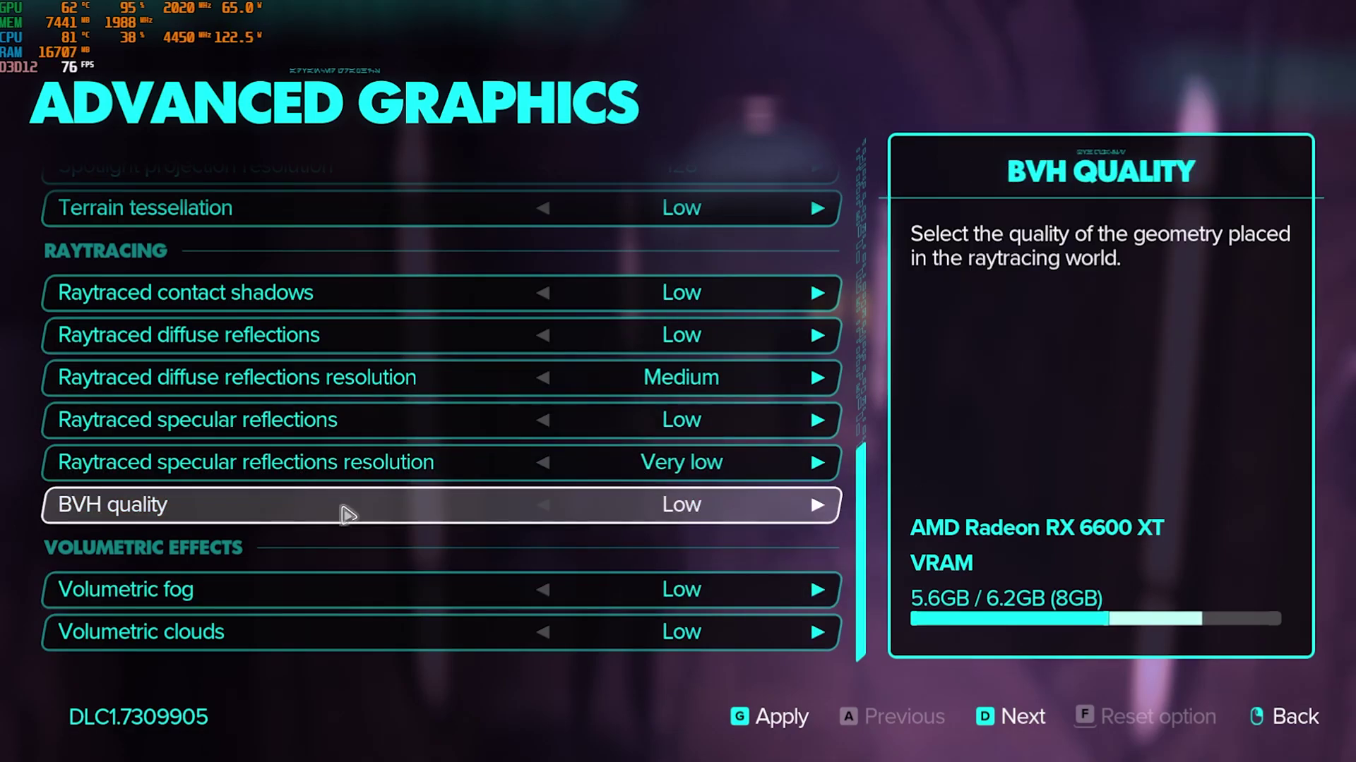
key(g)
key(Return)
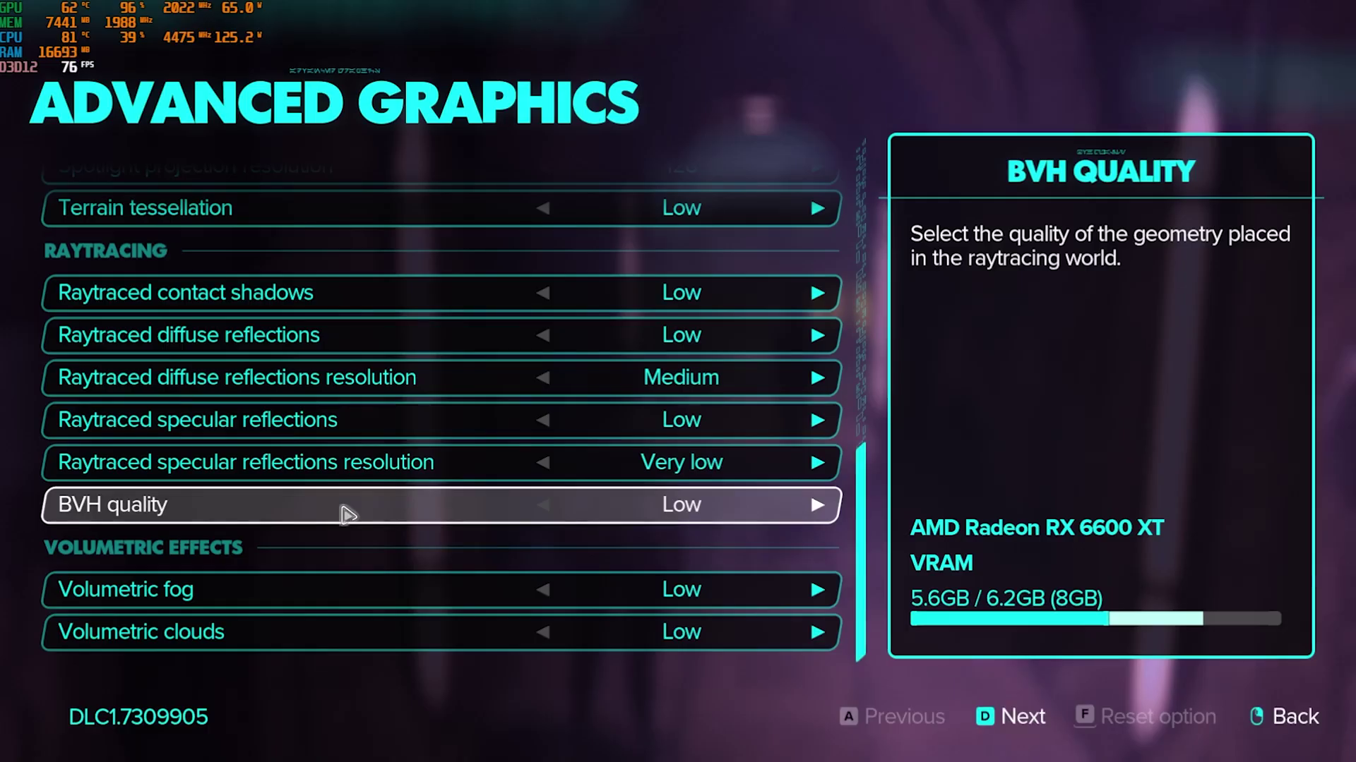
key(Escape)
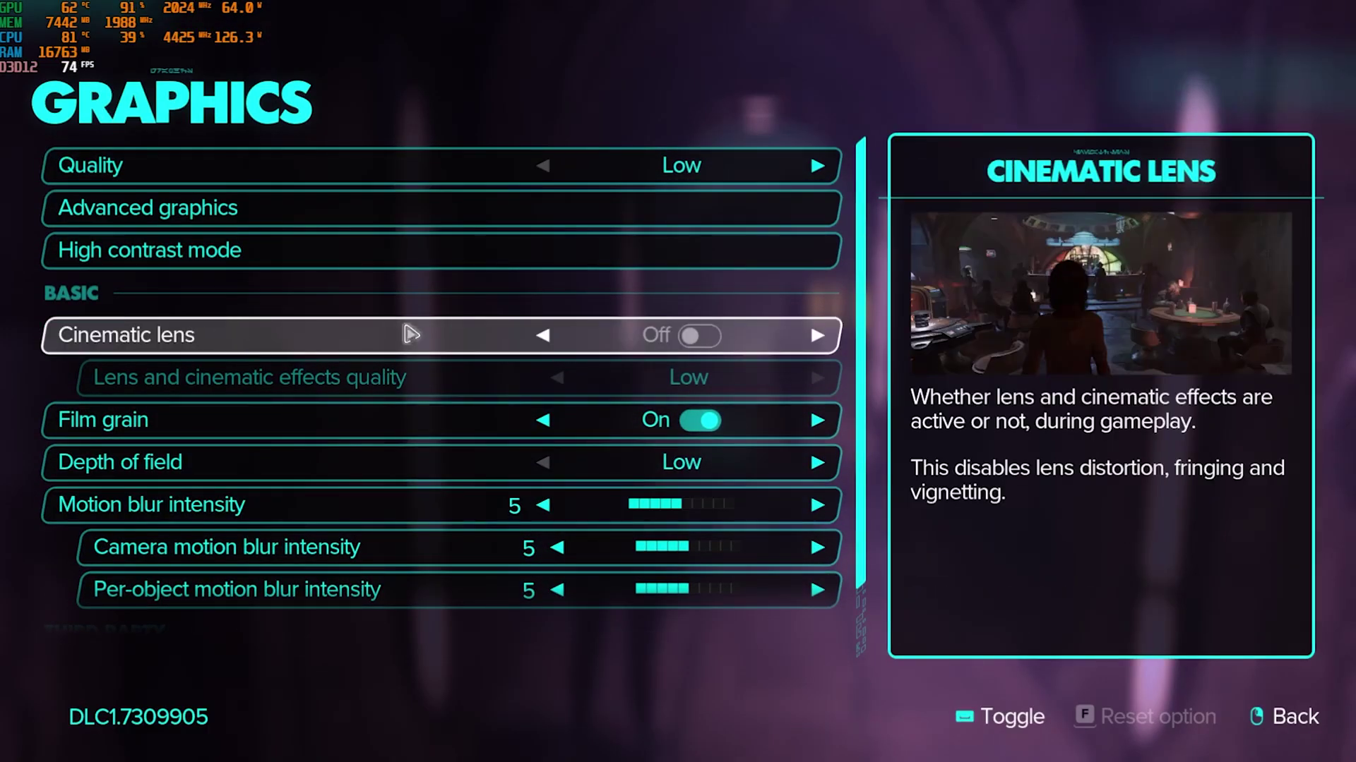
- Turn off Film grain and reduce the overall Motion blur intensity to 0
click(697, 424)
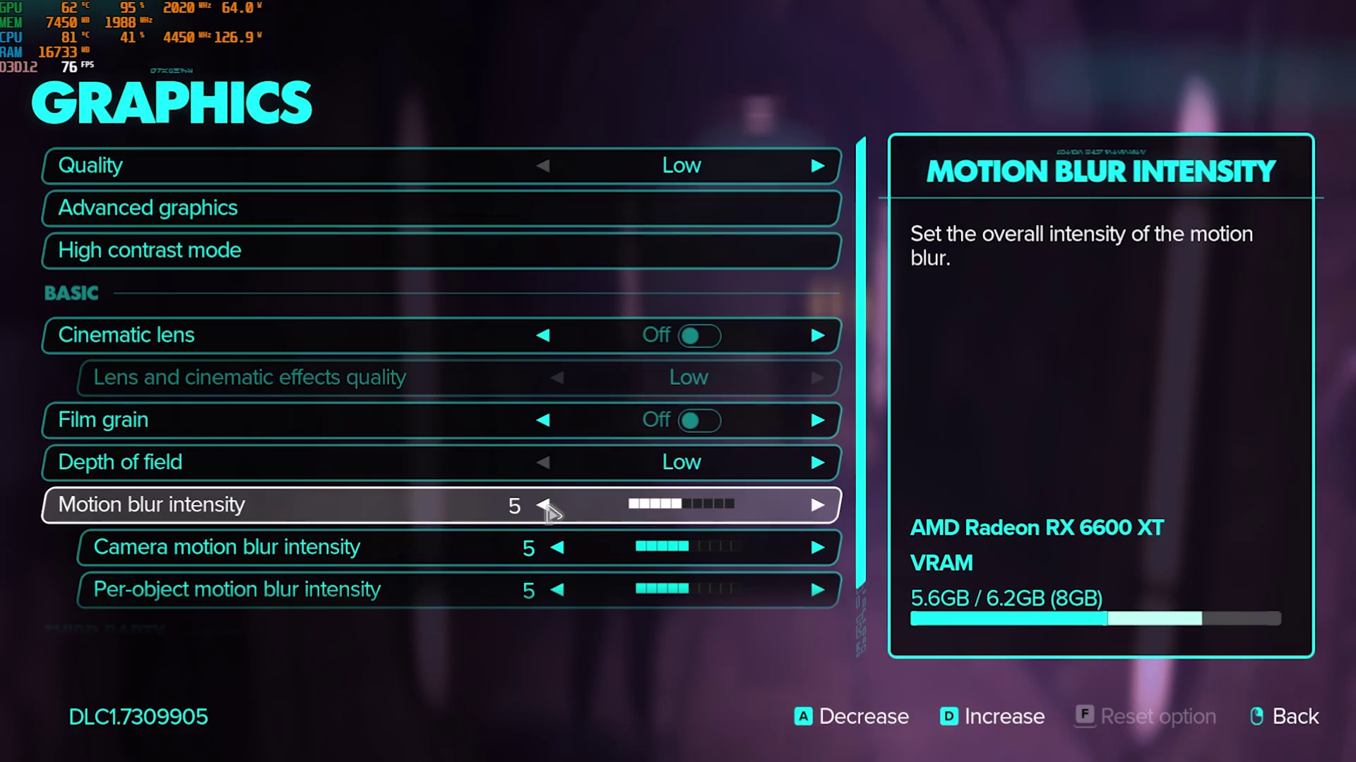
click(546, 506)
click(546, 506)
click(546, 506)
click(546, 505)
click(546, 506)
- Reduce both the Camera motion blur intensity and the Per-object motion blur intensity to 0
scroll(553, 514, down, 1)
click(555, 462)
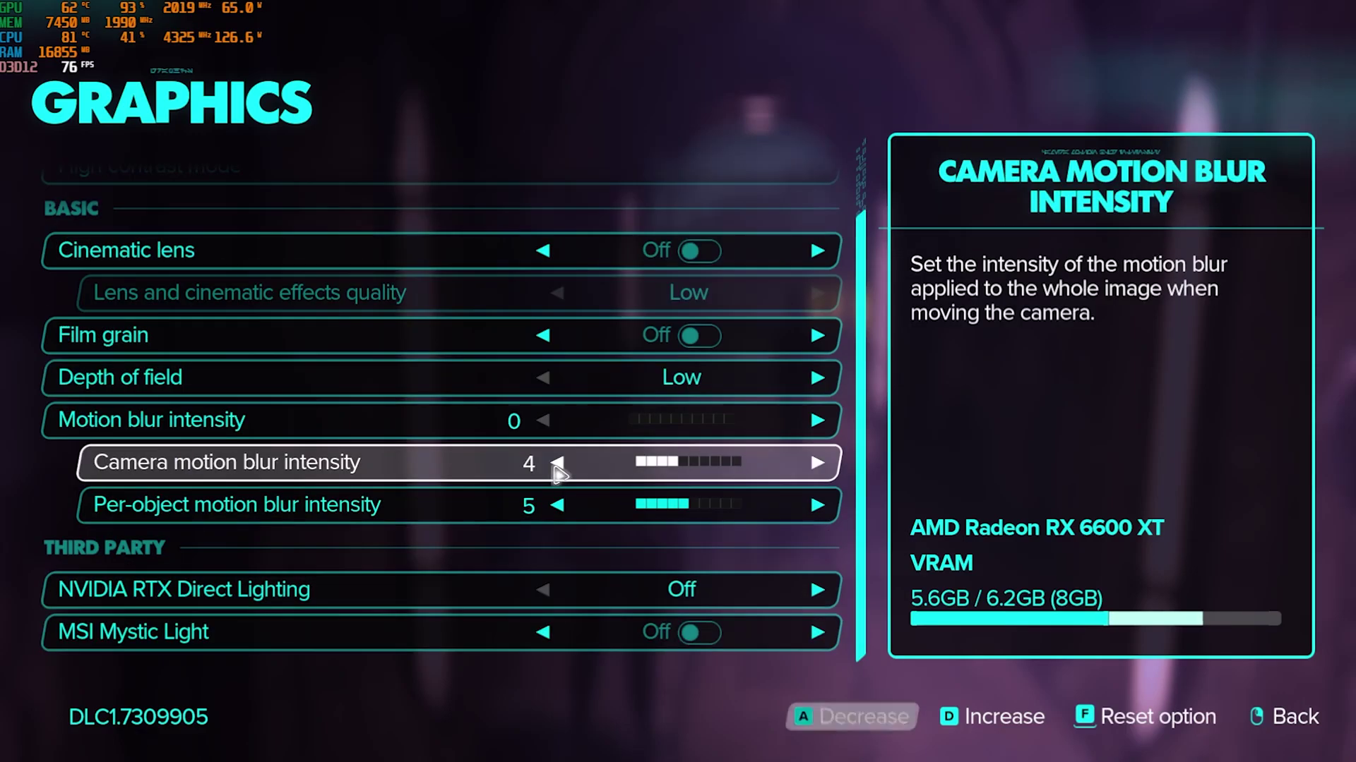
click(555, 462)
click(555, 462)
click(555, 463)
click(555, 462)
click(559, 505)
click(559, 506)
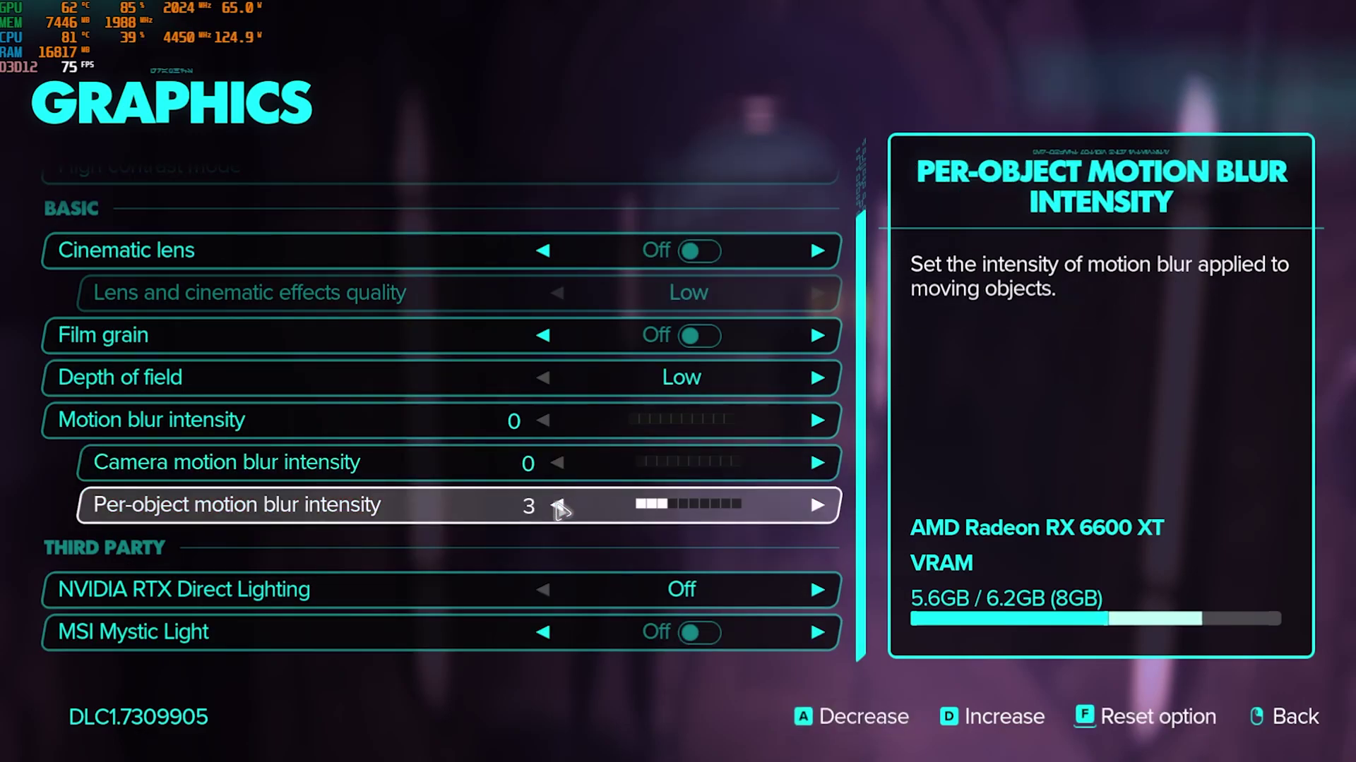
click(559, 505)
click(559, 506)
click(559, 506)
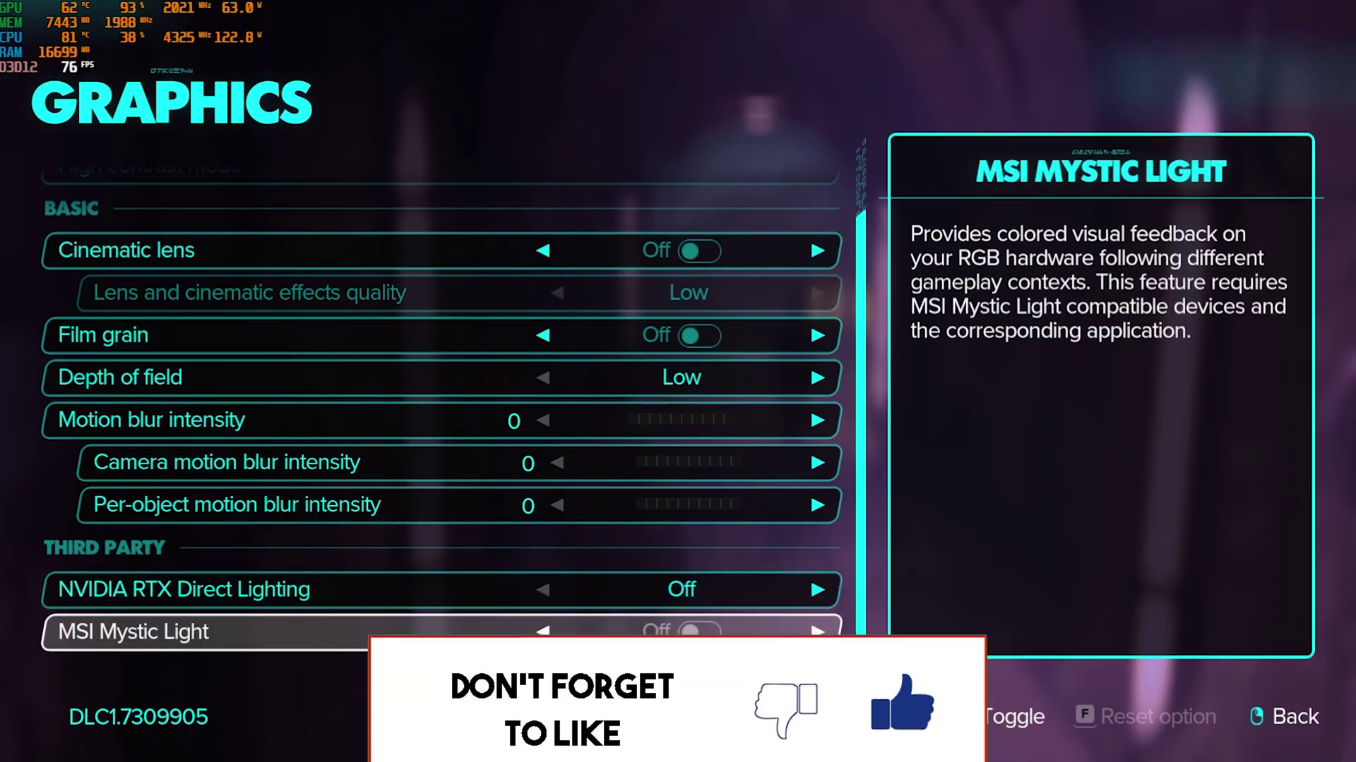
- Leave the Graphics settings and the pause menu to resume the game
right_click(555, 650)
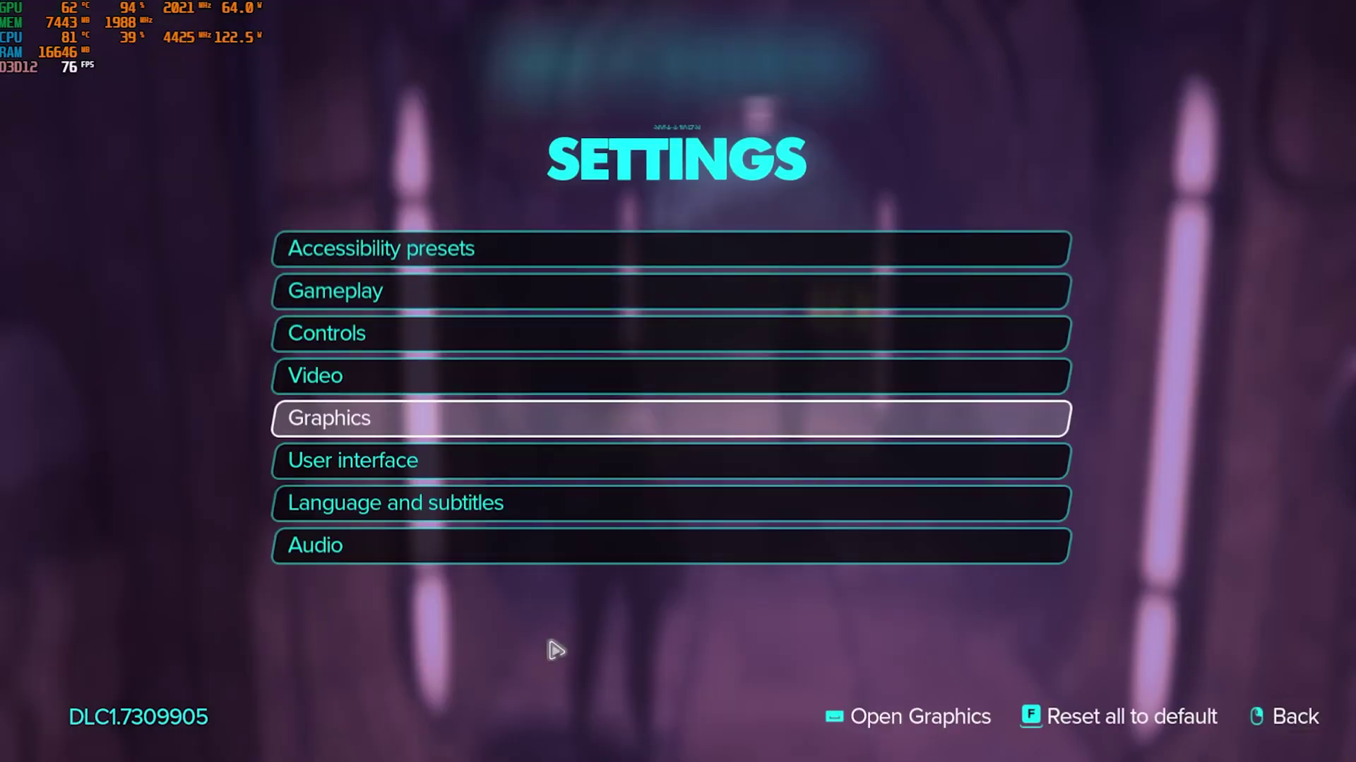
right_click(556, 650)
right_click(551, 647)
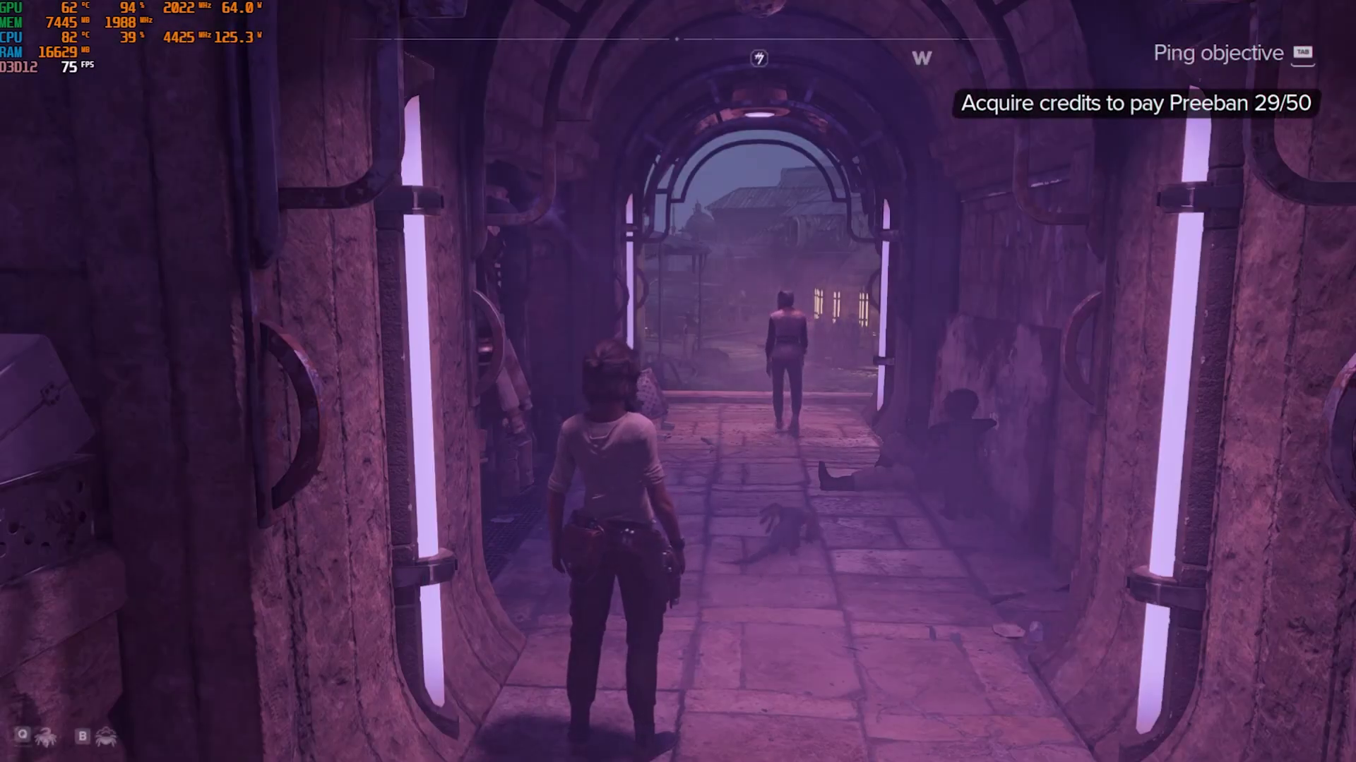